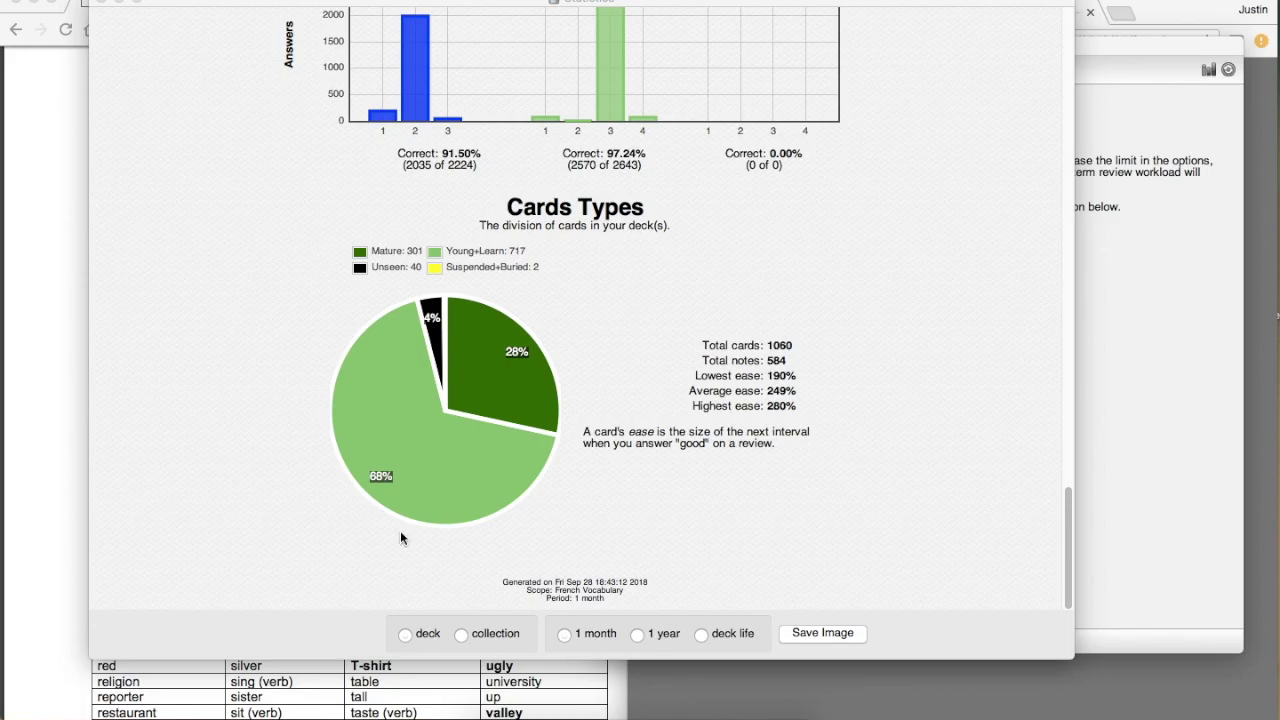
scroll(956, 313, "up", 5)
scroll(956, 313, "down", 3)
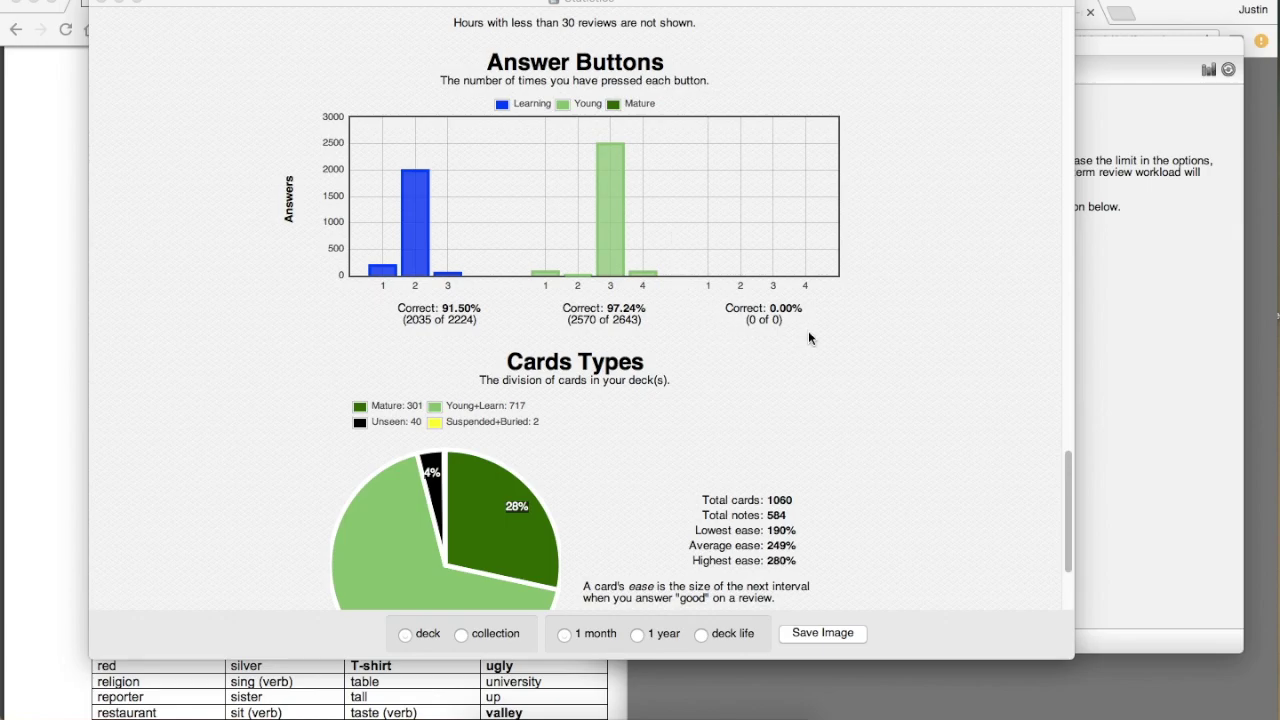
scroll(810, 338, "up", 5)
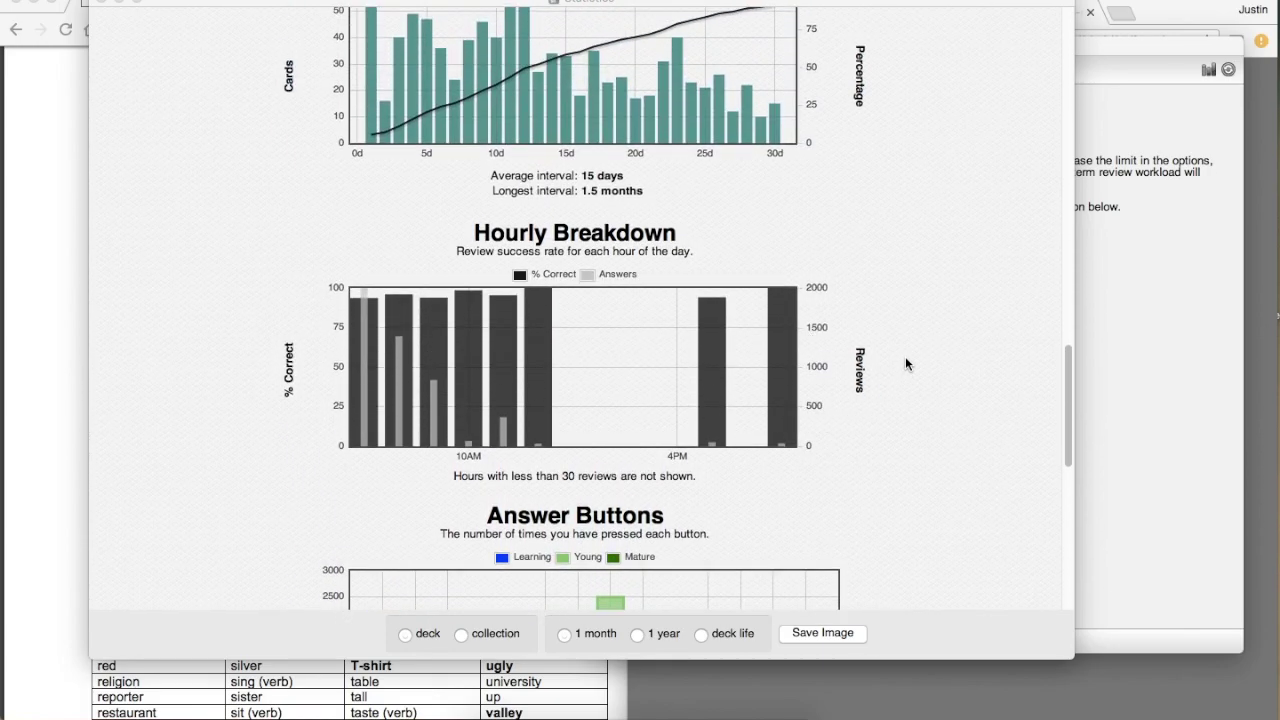
scroll(905, 364, "up", 5)
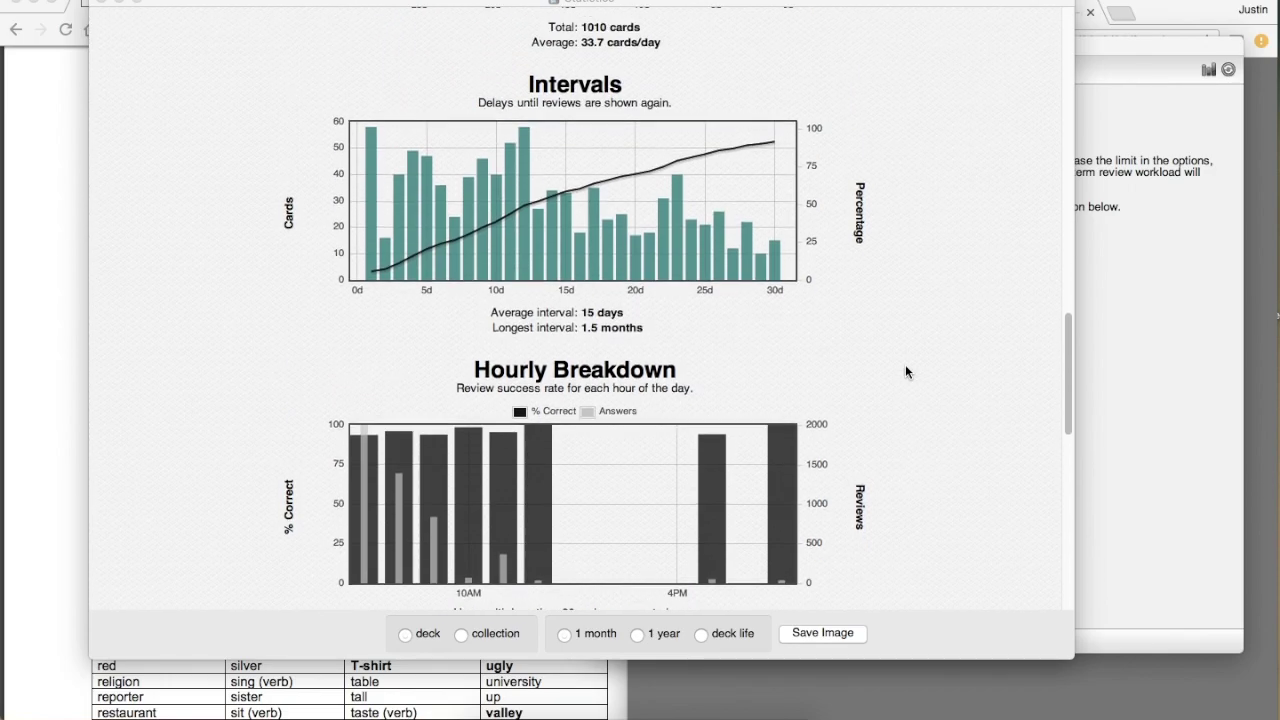
scroll(905, 364, "down", 3)
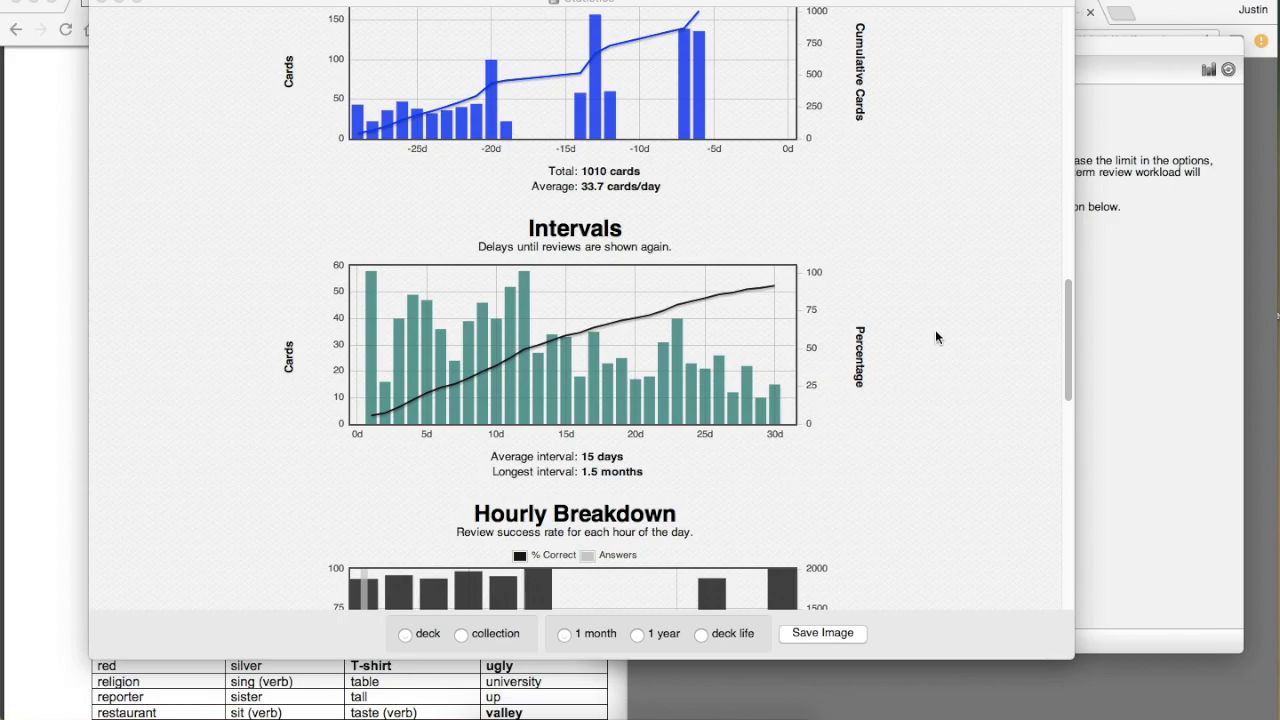
scroll(935, 337, "up", 5)
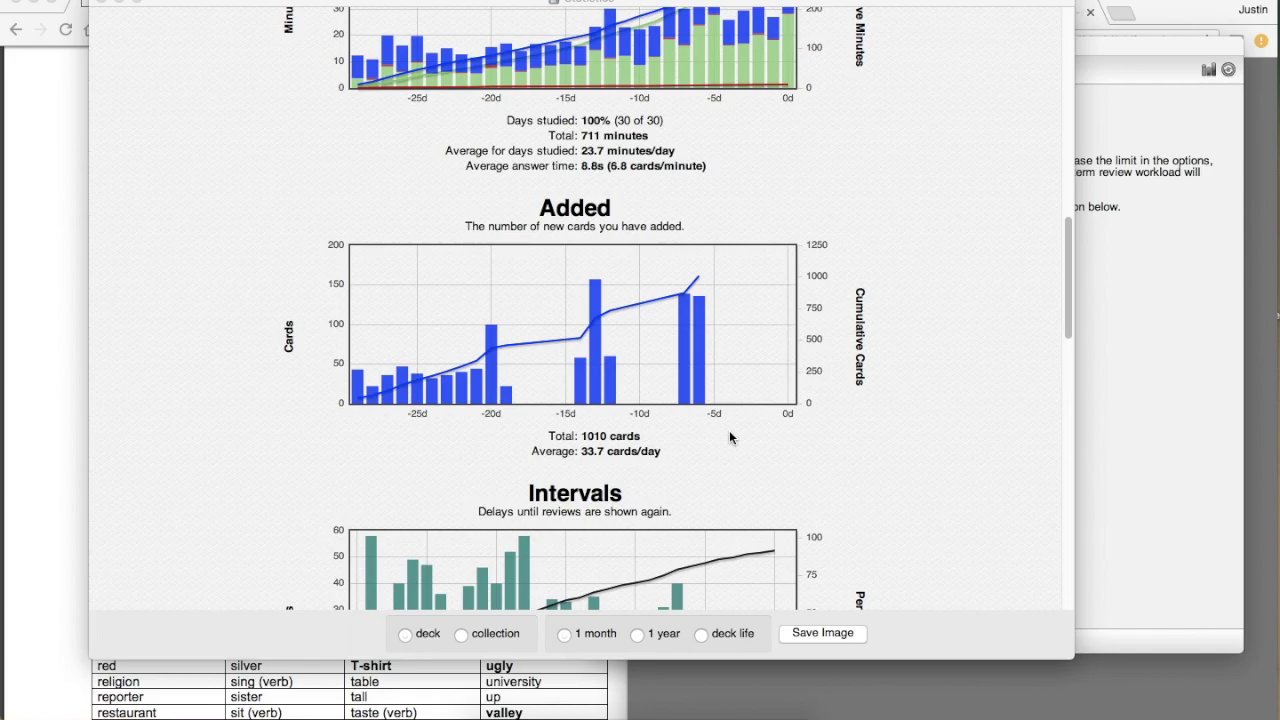
scroll(730, 437, "up", 5)
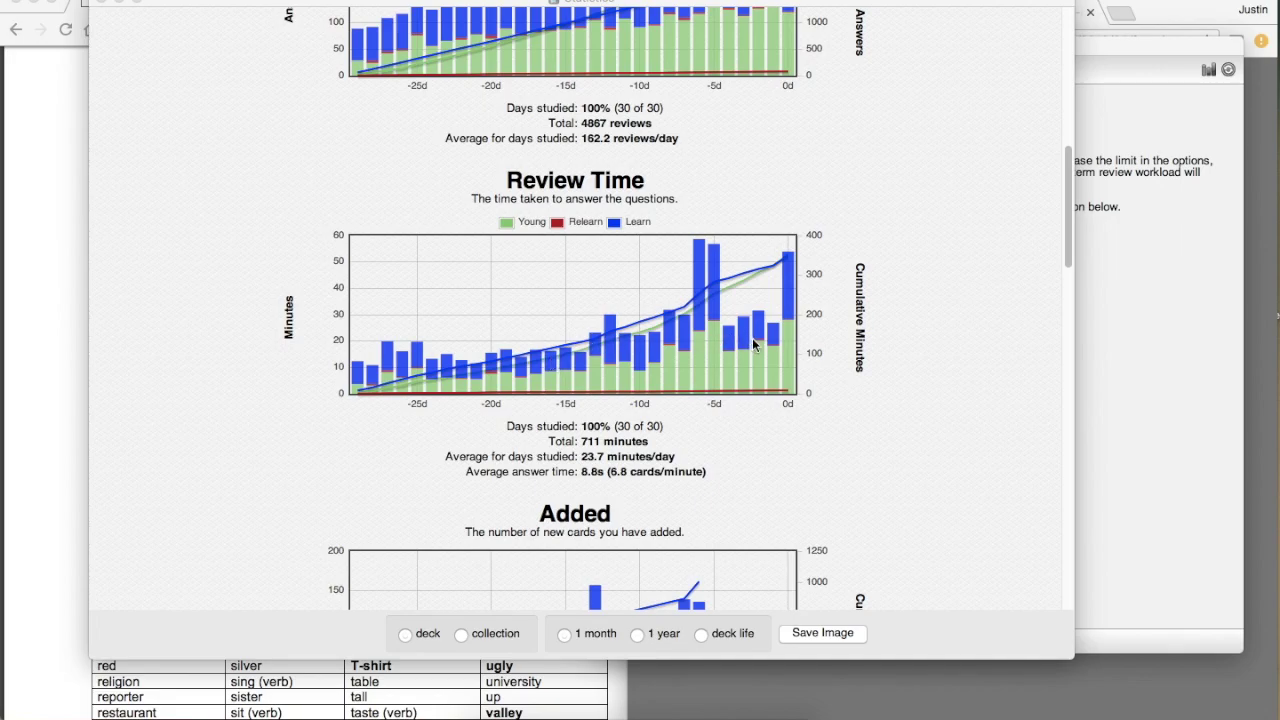
- Scroll the statistics back up to Today's summary (250 cards, 54 minutes) and the review forecast
scroll(707, 437, "down", 3)
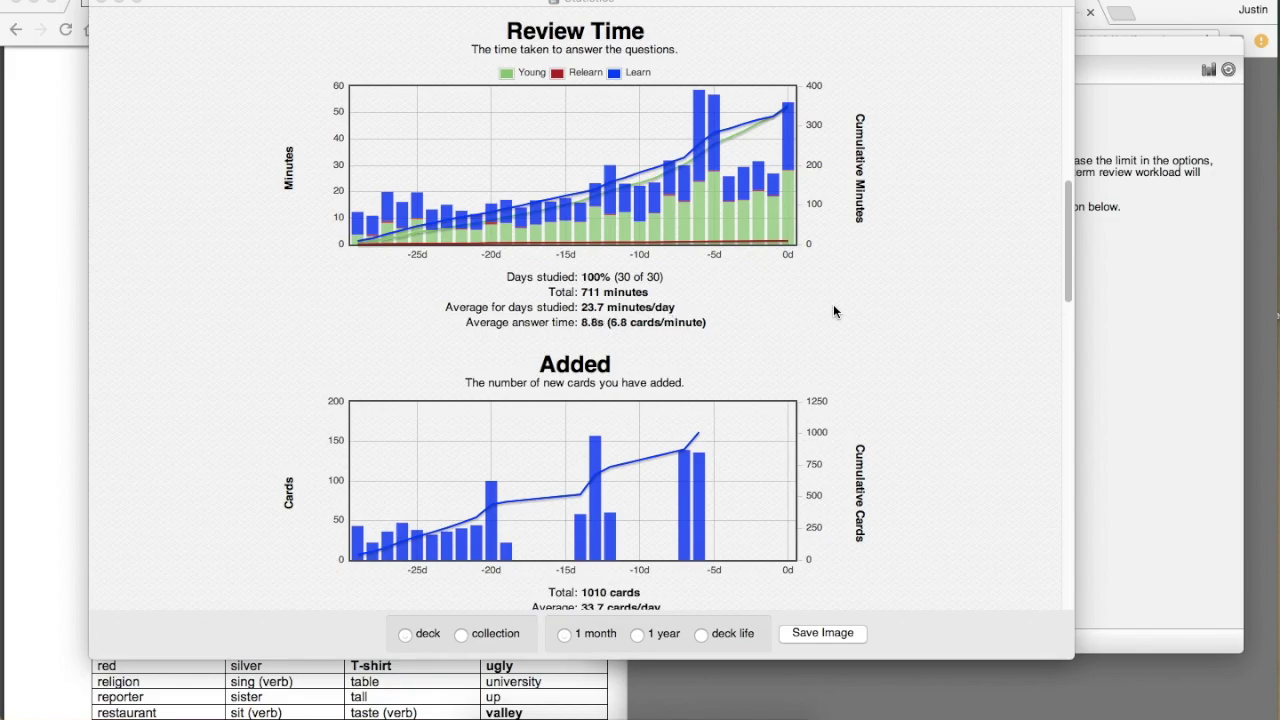
scroll(834, 311, "up", 1)
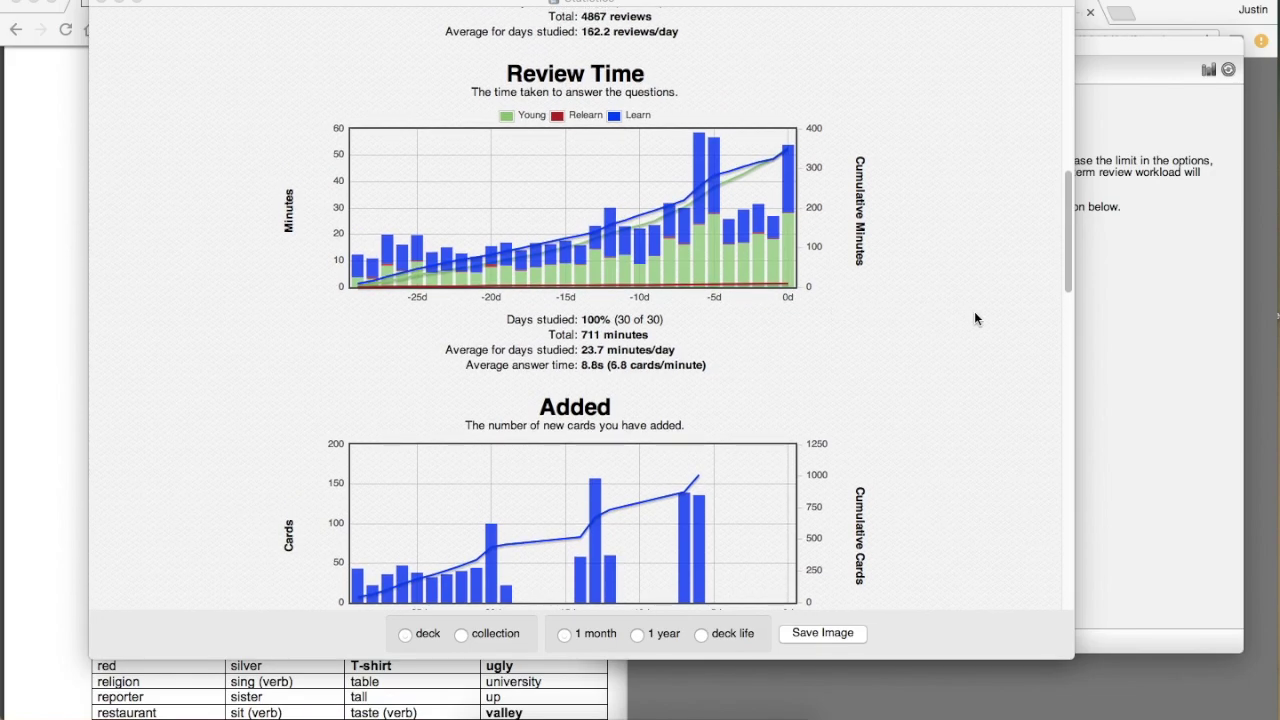
scroll(976, 318, "up", 8)
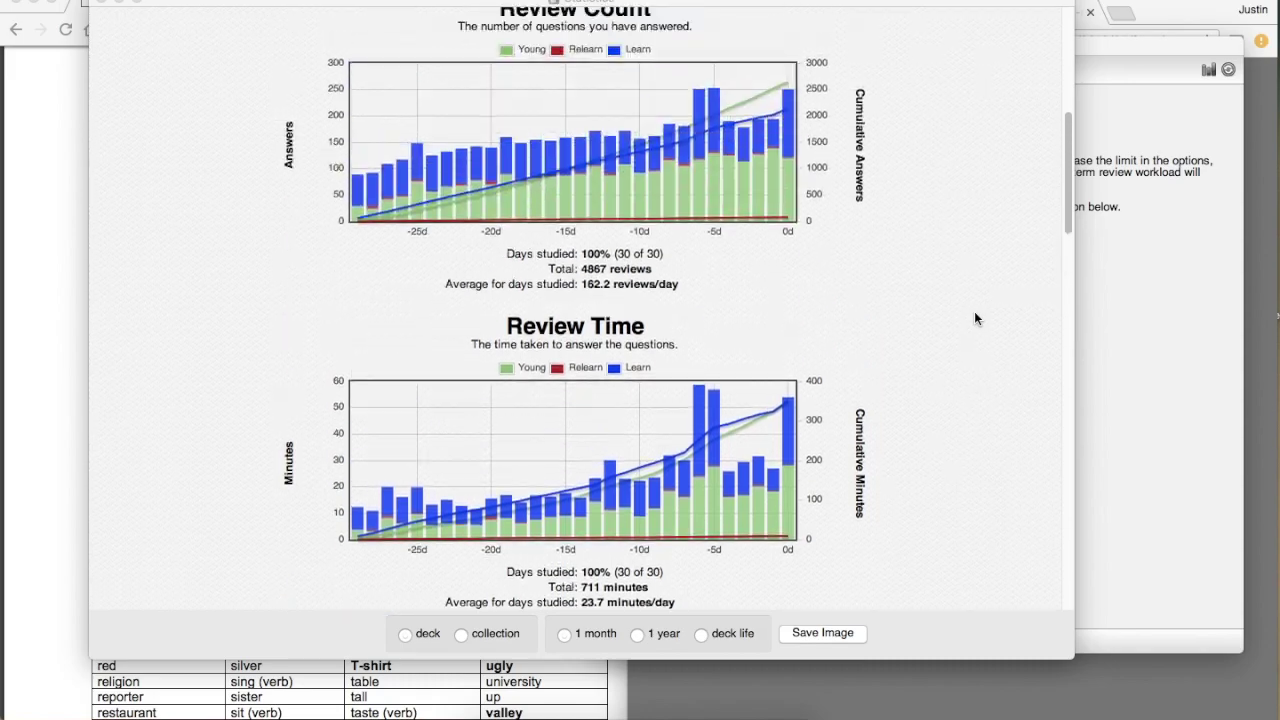
scroll(976, 318, "up", 2)
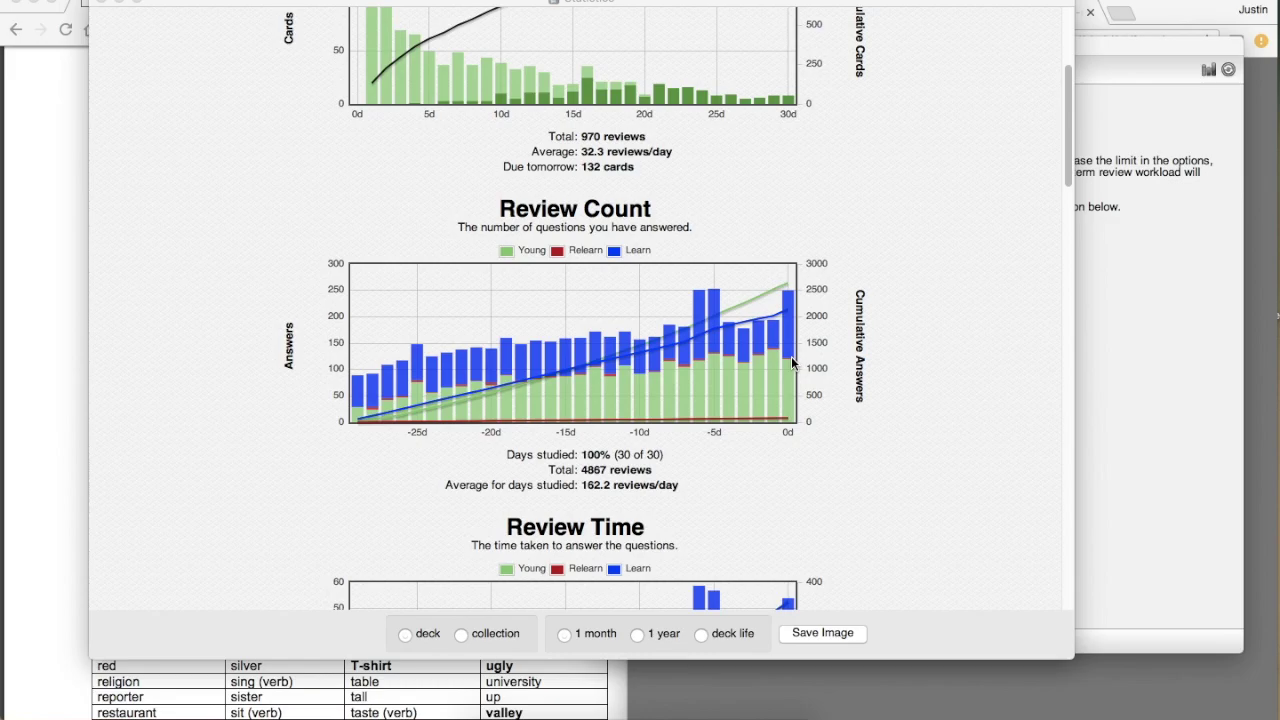
scroll(793, 363, "up", 5)
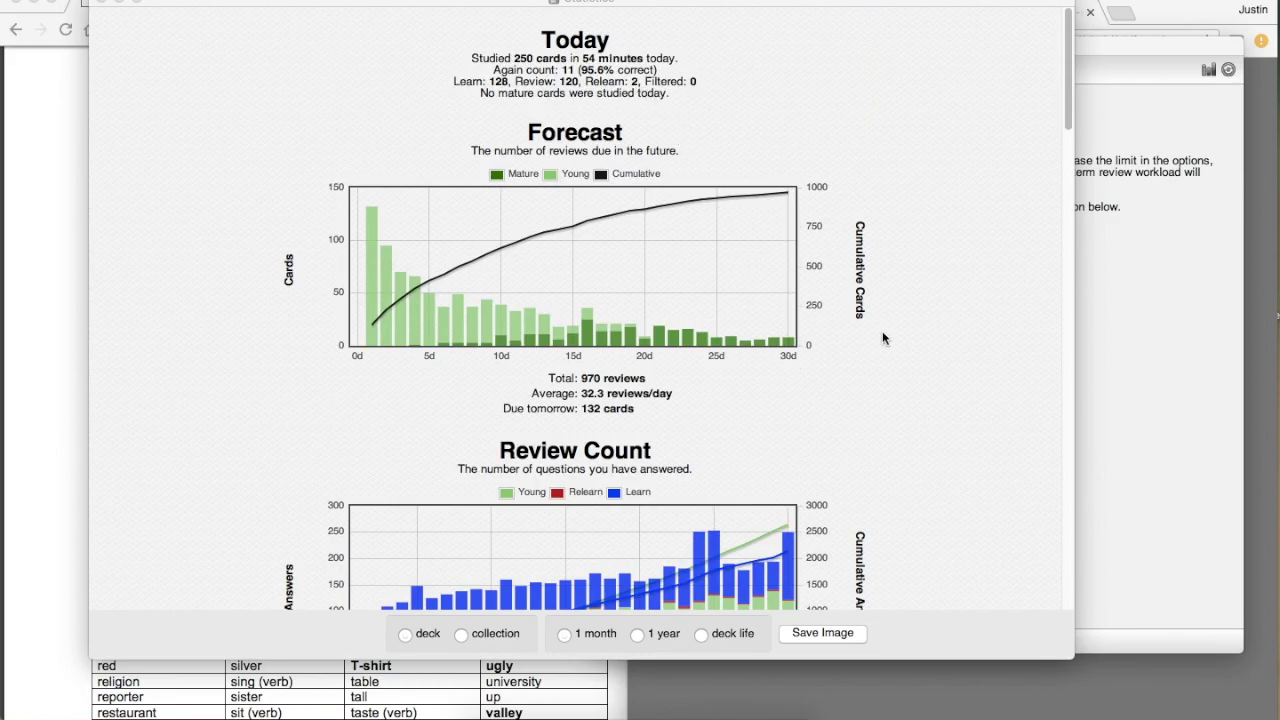
scroll(882, 338, "down", 6)
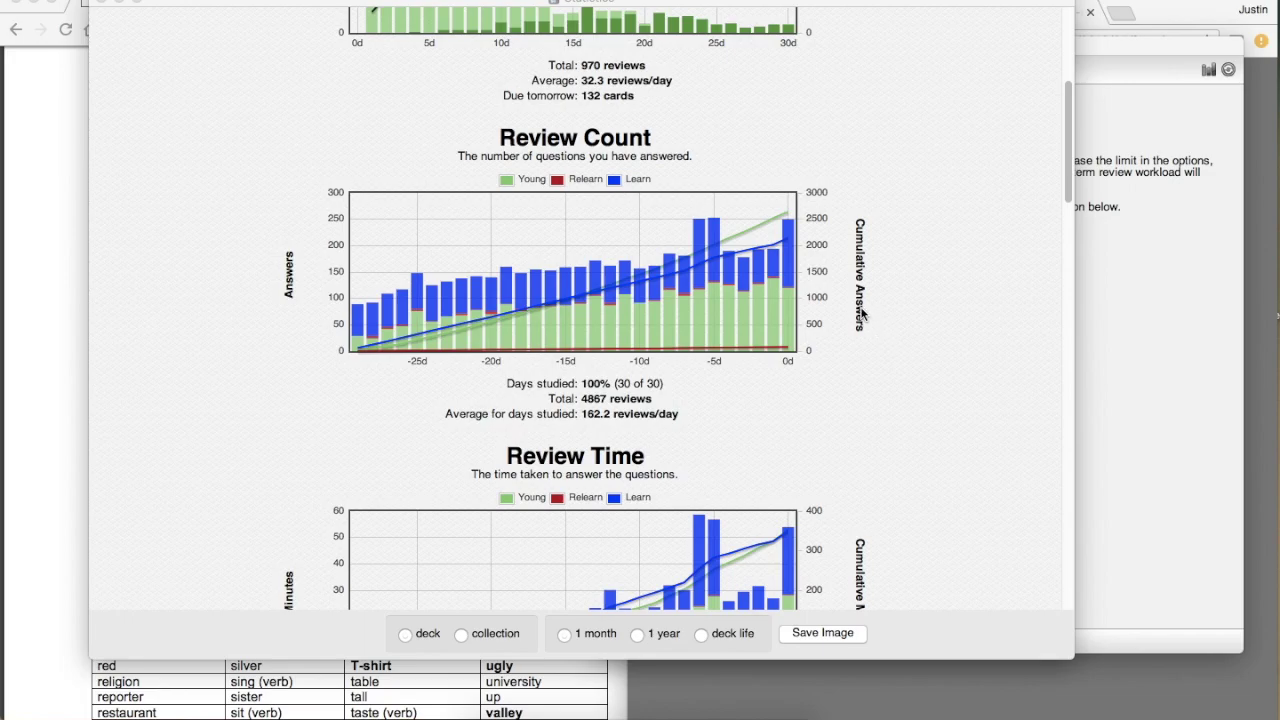
double_click(882, 335)
triple_click(938, 310)
left_click(940, 318)
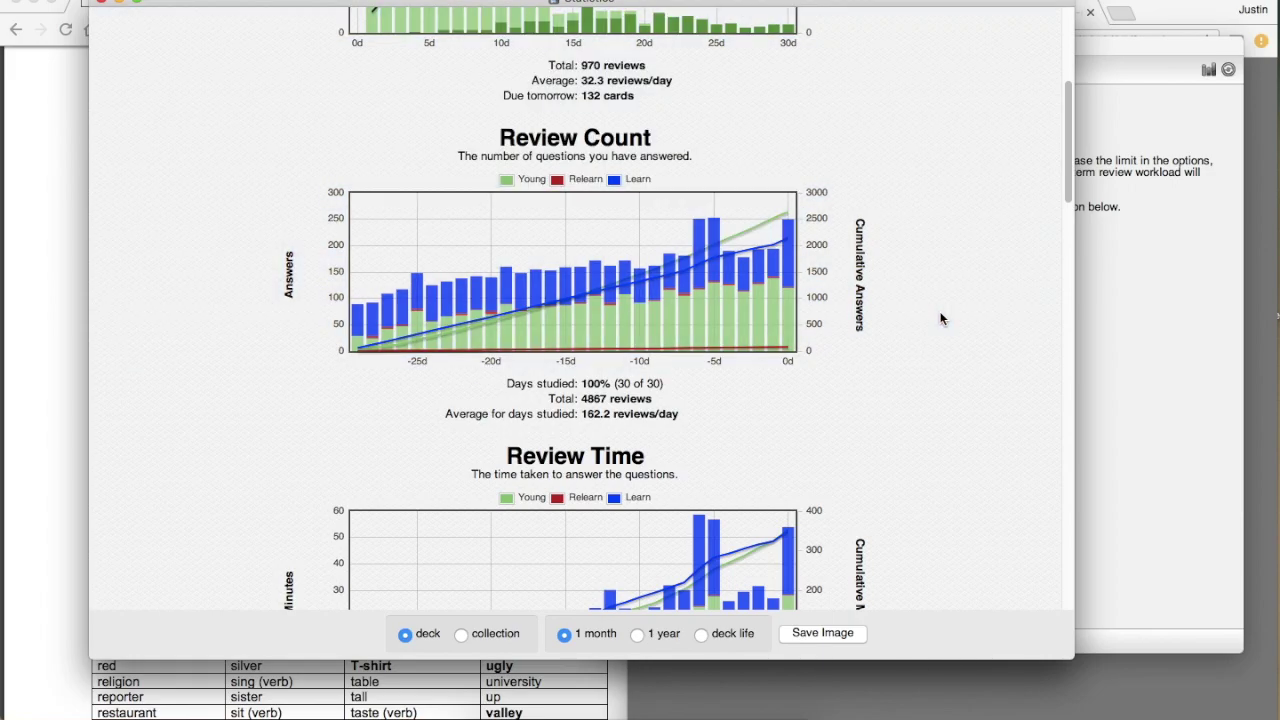
scroll(940, 318, "up", 3)
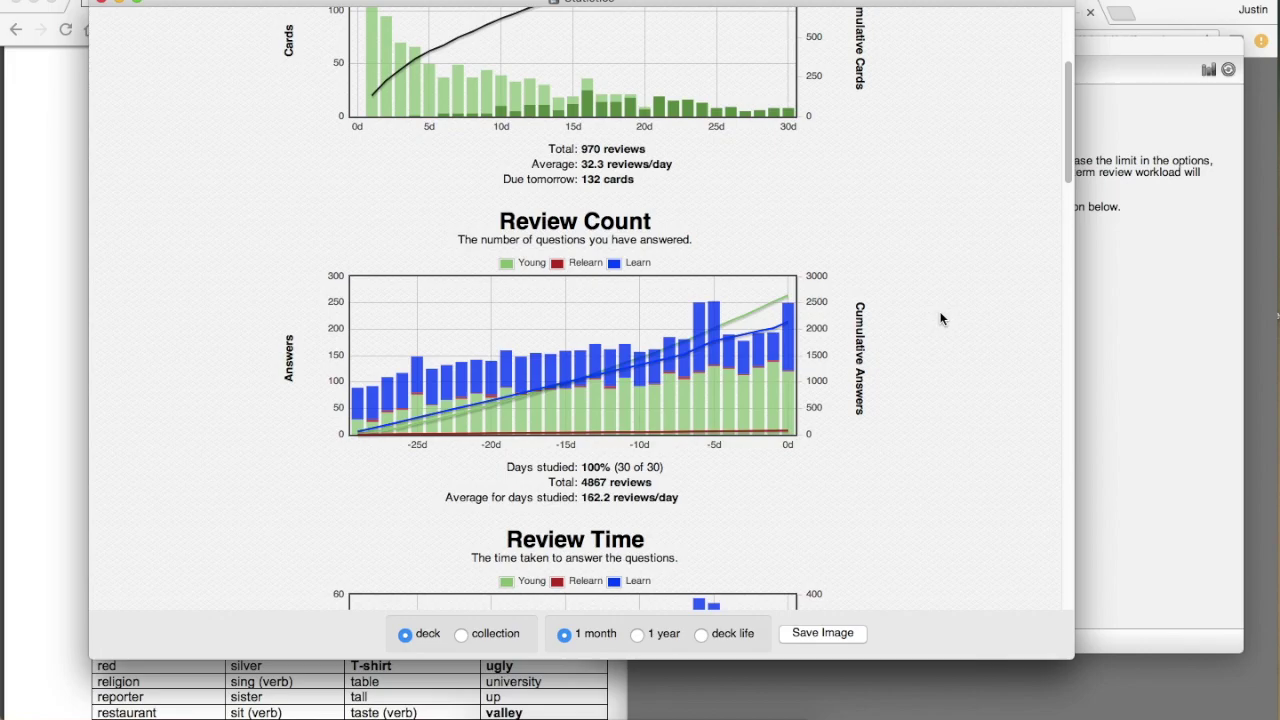
scroll(940, 318, "up", 8)
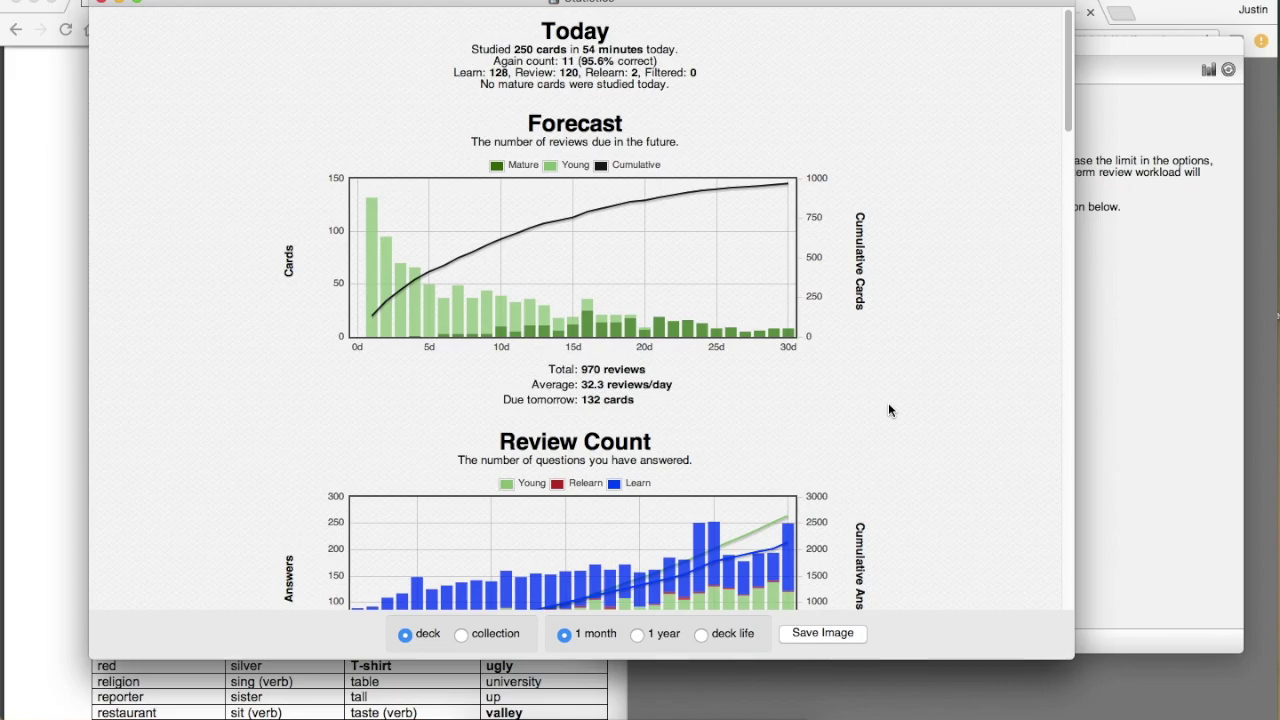
- Check the Card Types breakdown, then close the Statistics window
scroll(889, 410, "down", 15)
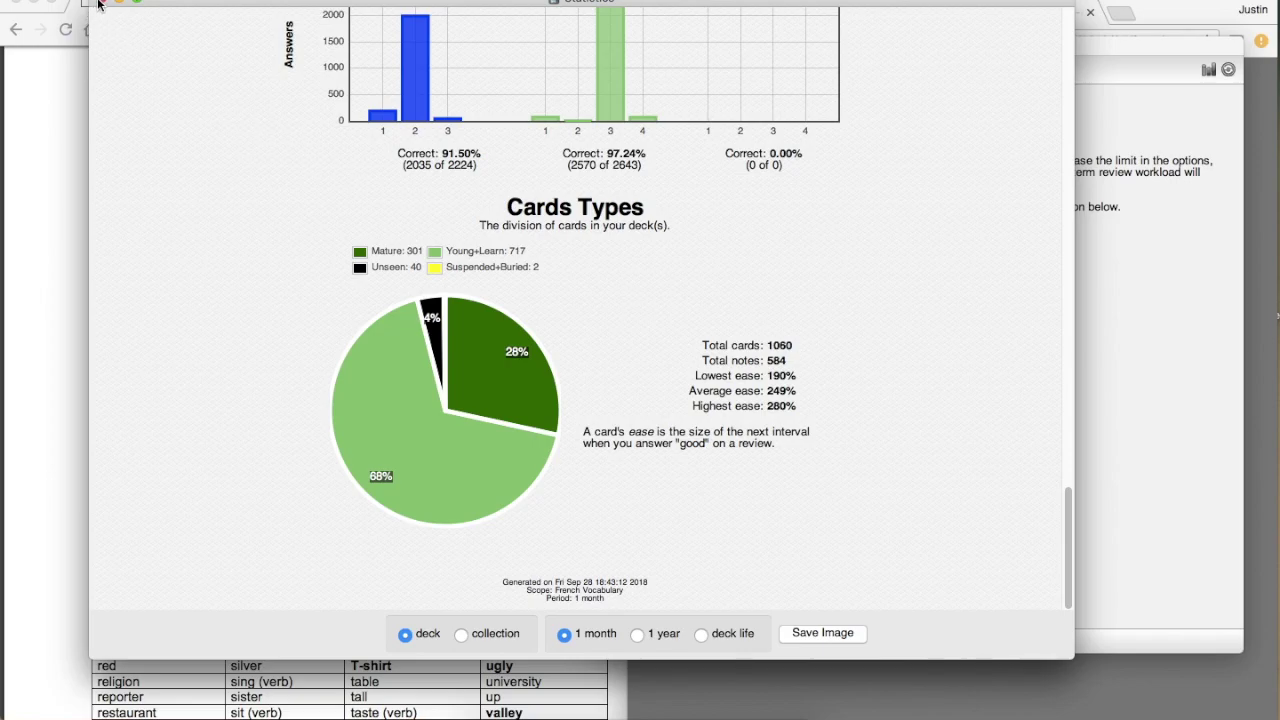
left_click(99, 3)
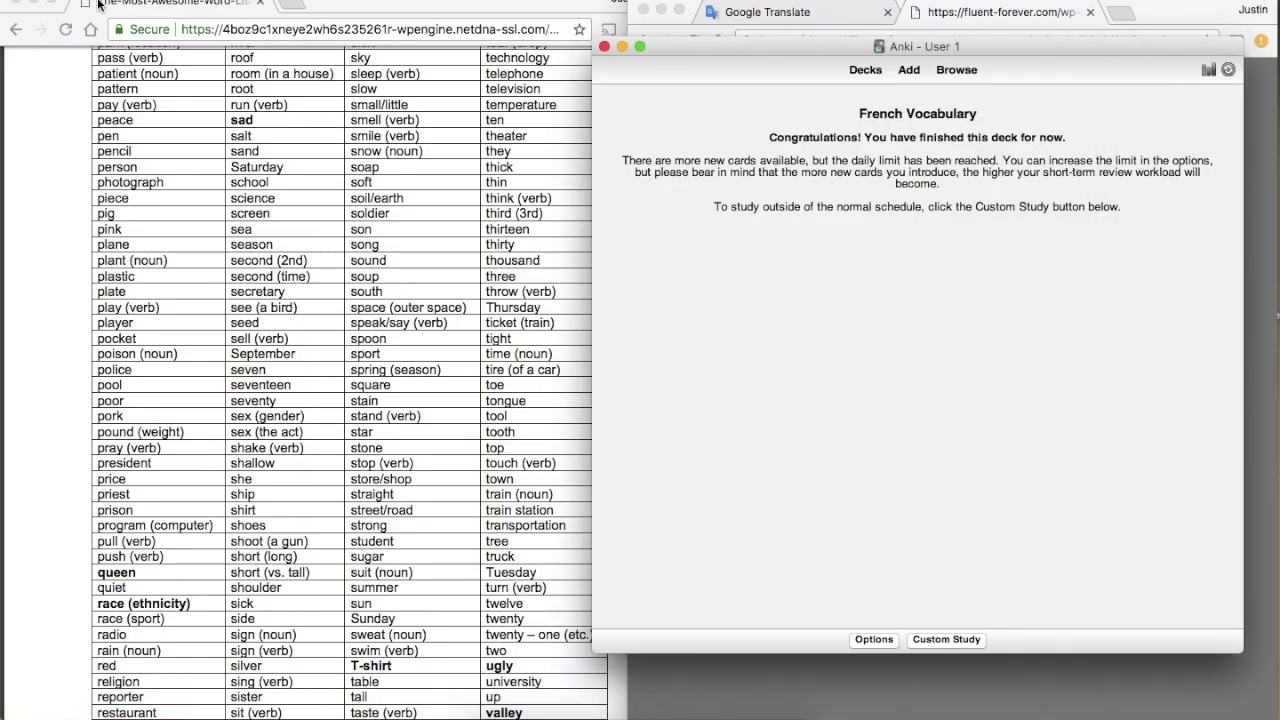
- Open a new Add note and bring the English word-list PDF forward, scrolled to the top
left_click(909, 70)
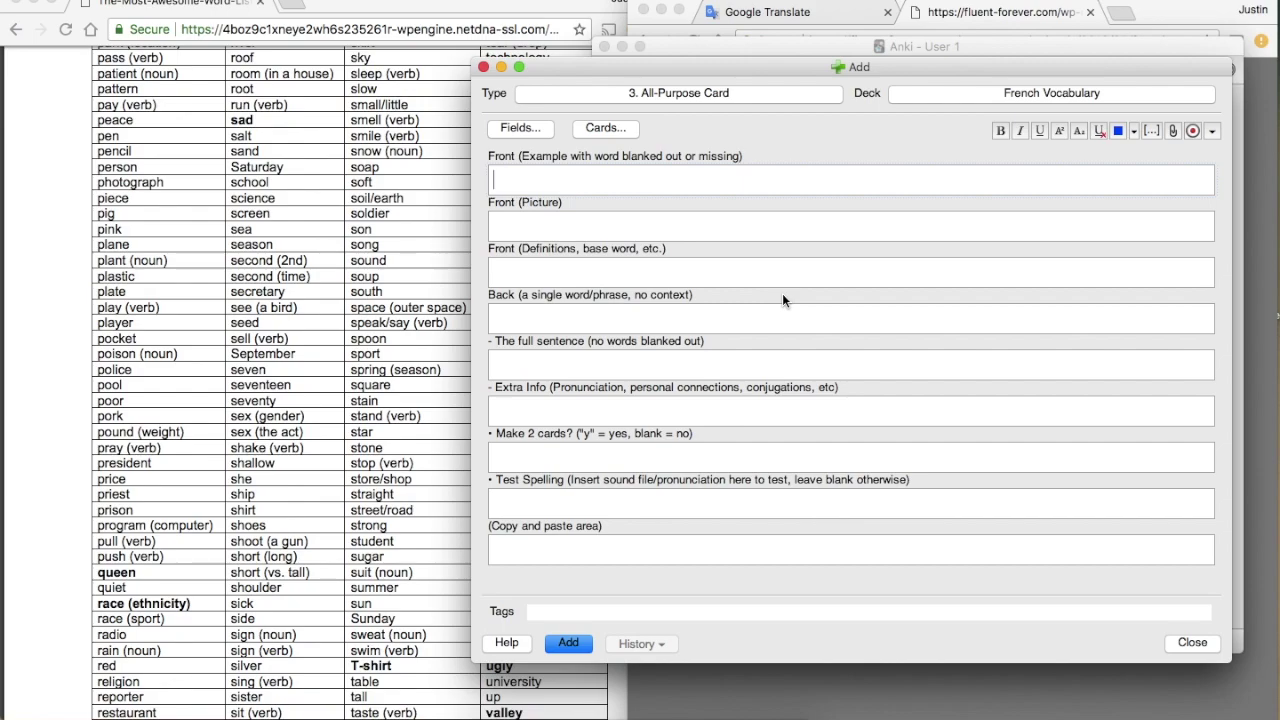
left_click(156, 395)
scroll(156, 395, "up", 20)
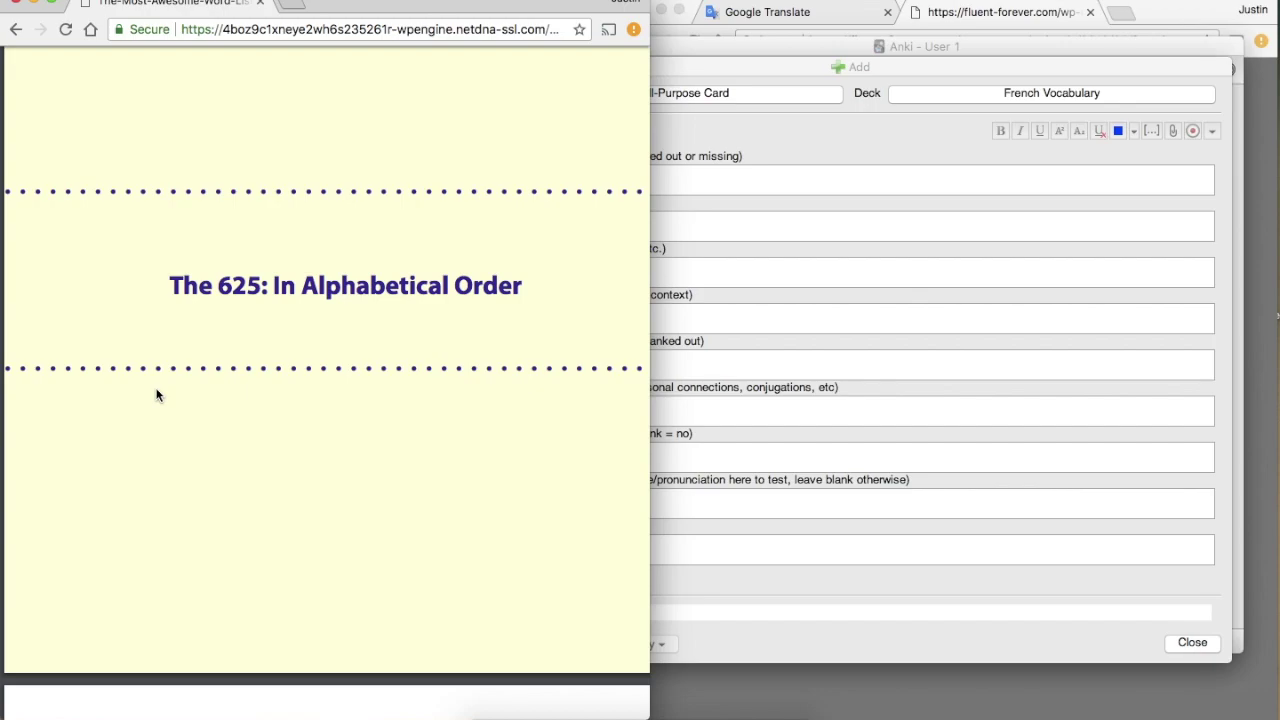
- Find 'pocket' in the page-55 word table, select it and bring up its translation
scroll(156, 395, "down", 5)
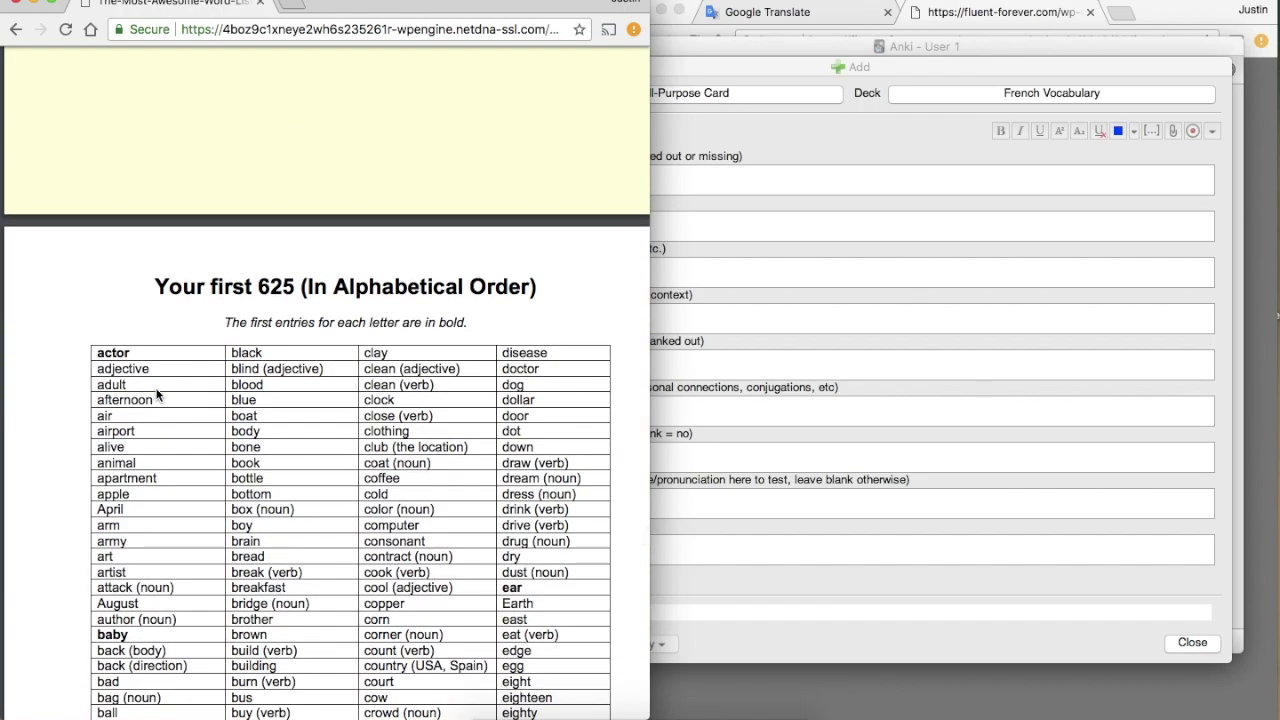
scroll(157, 380, "up", 3)
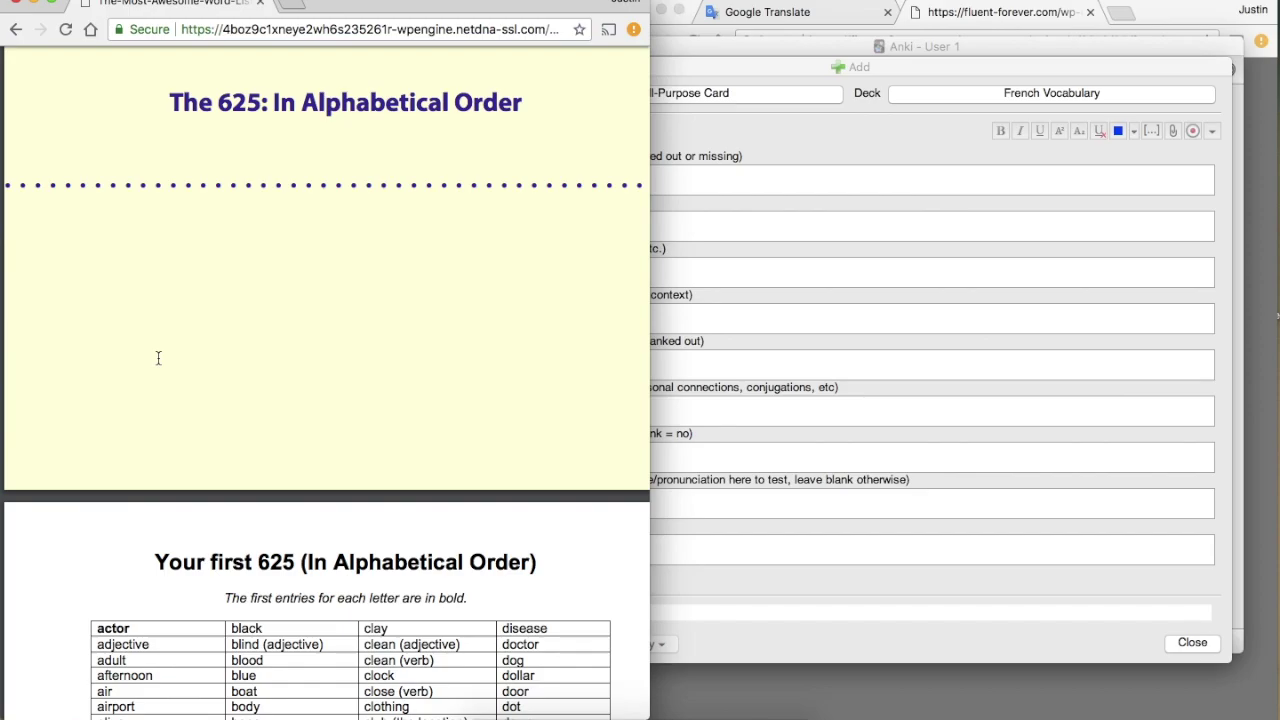
scroll(158, 357, "down", 10)
scroll(158, 359, "up", 4)
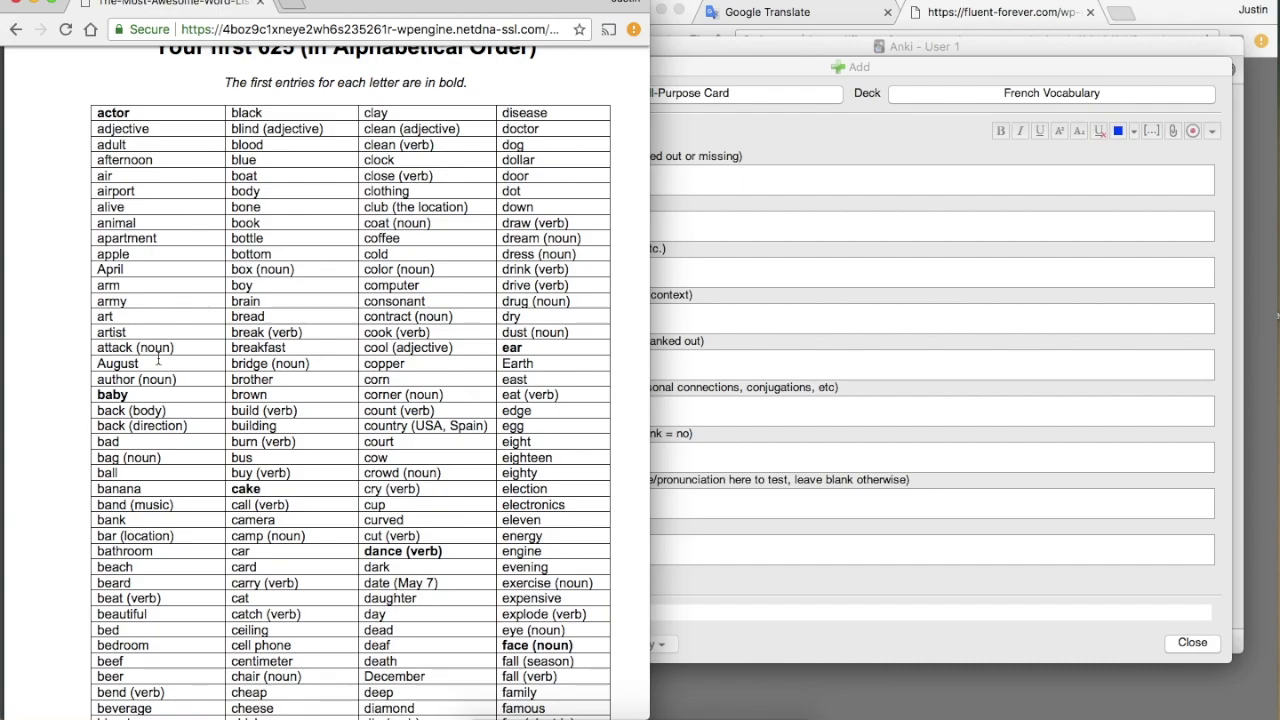
scroll(158, 360, "down", 15)
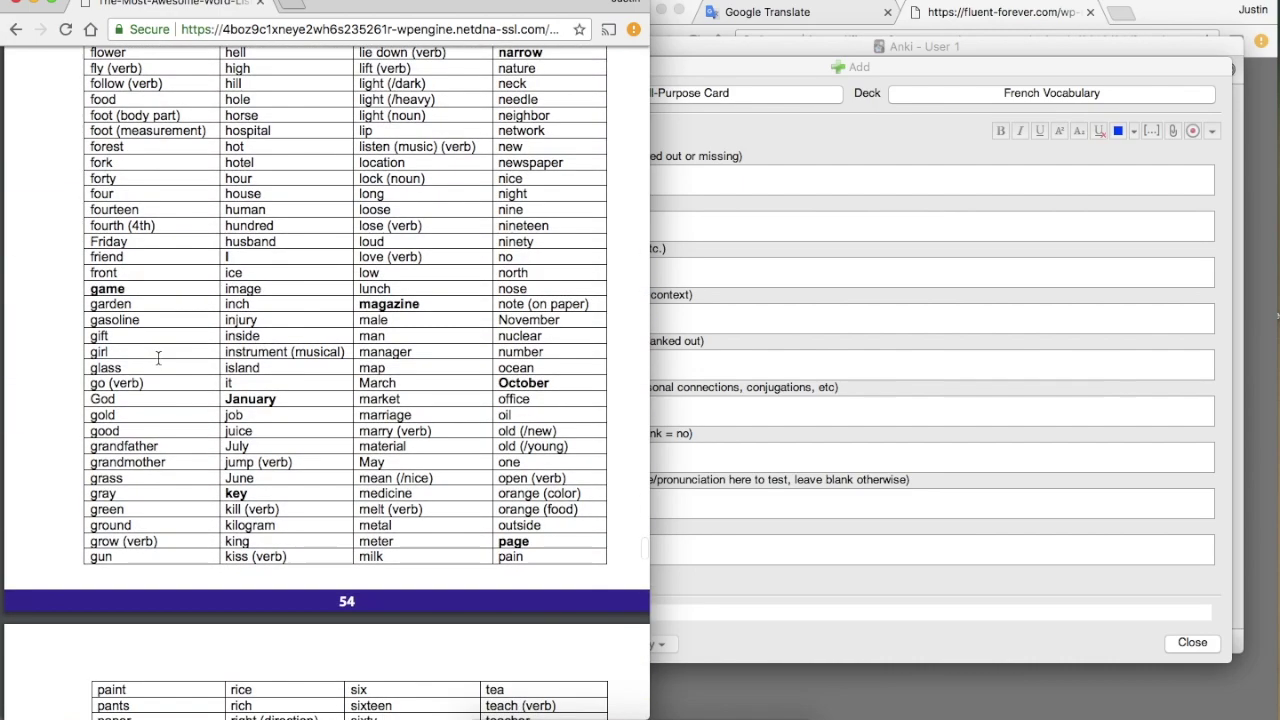
scroll(158, 357, "down", 6)
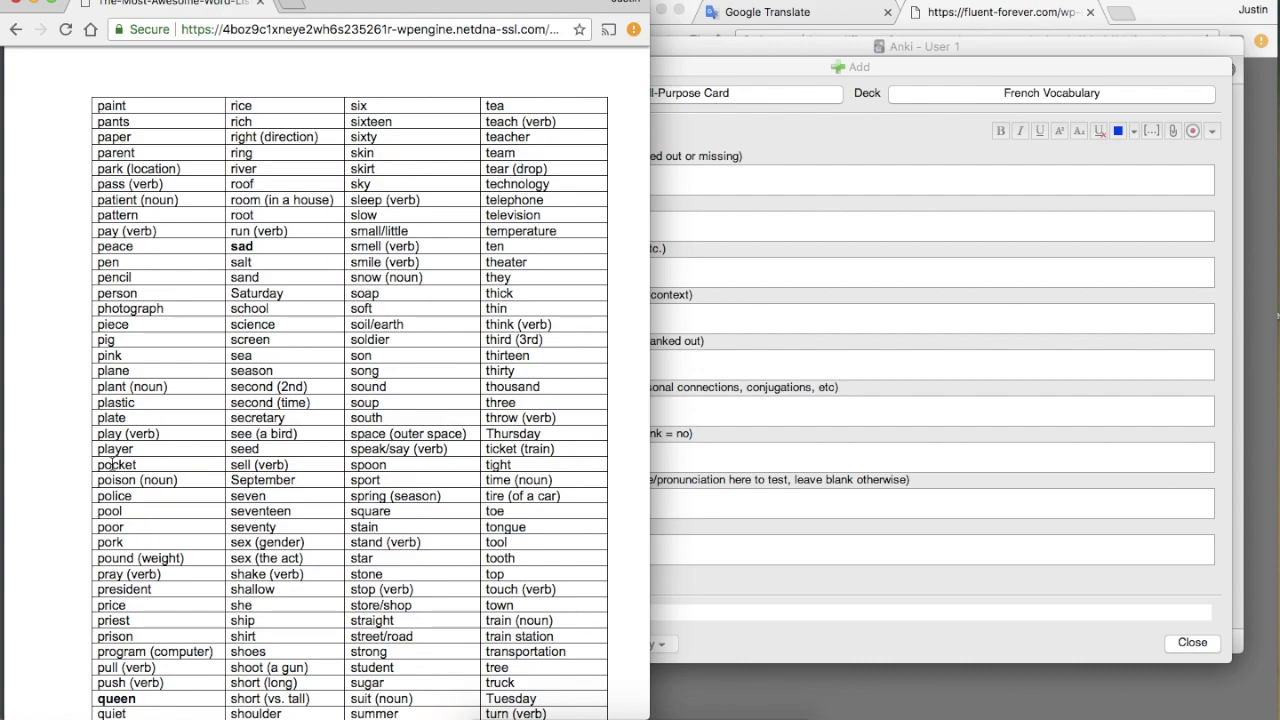
double_click(112, 464)
left_click(759, 22)
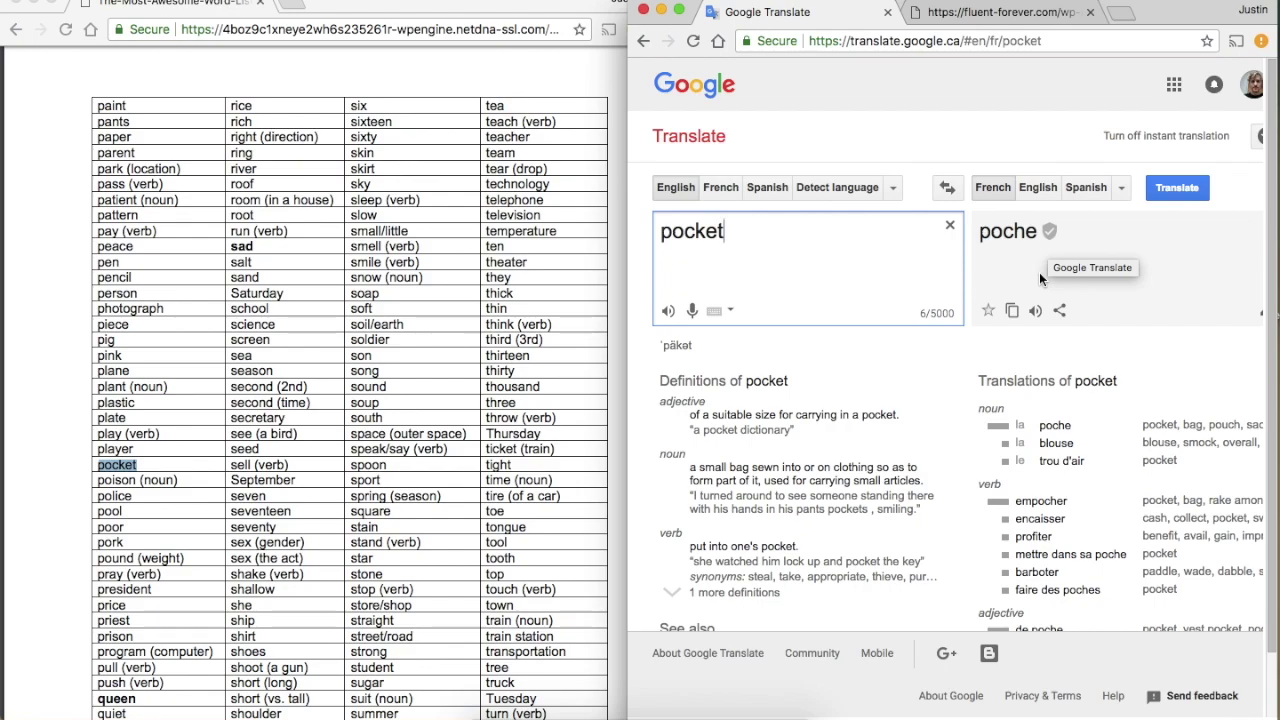
- Switch from the pocket → poche translation to the French multisearch tab
left_click(958, 12)
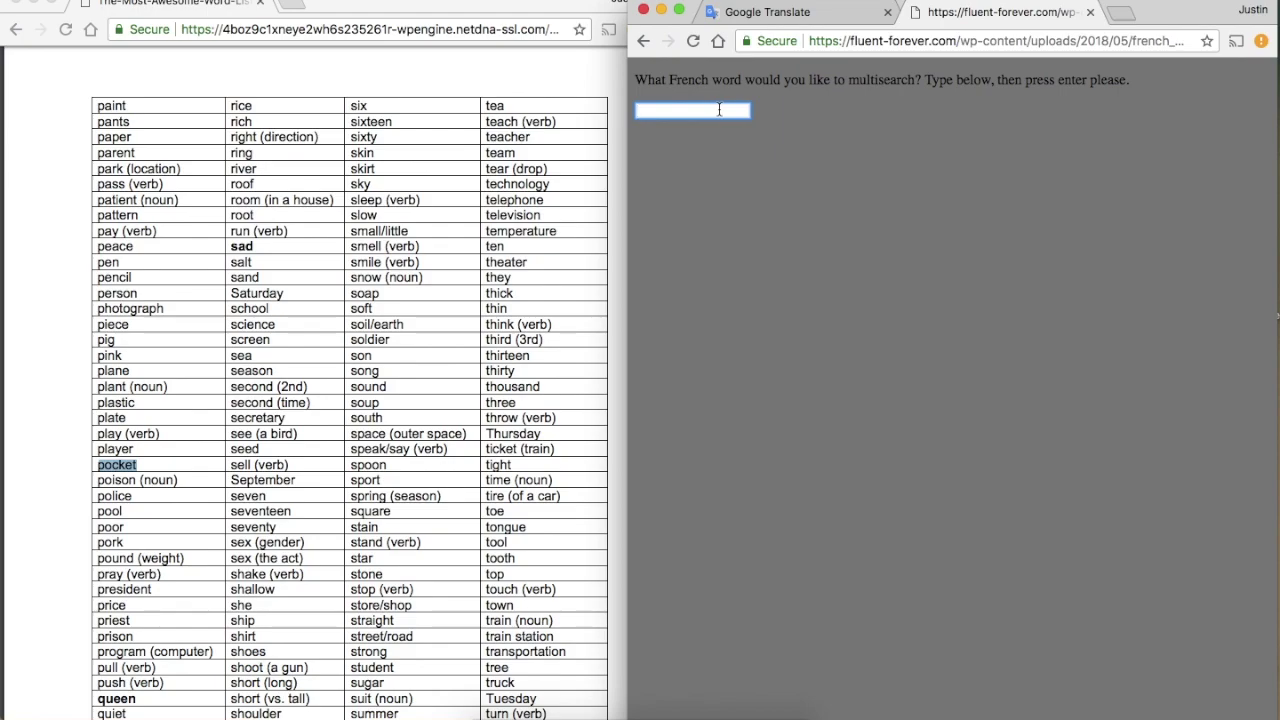
- Multisearch 'poche', move to its Linguee entry and begin selecting the example sentence
type("poche")
key("Return")
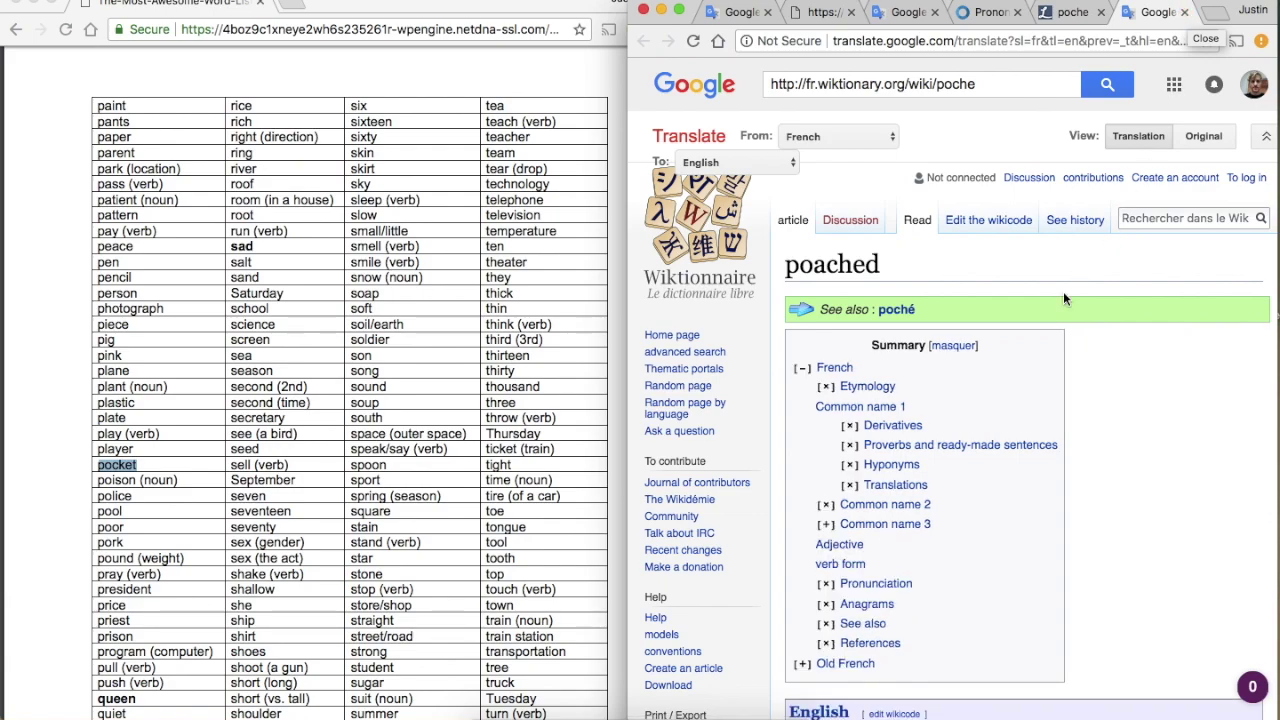
left_click(1184, 12)
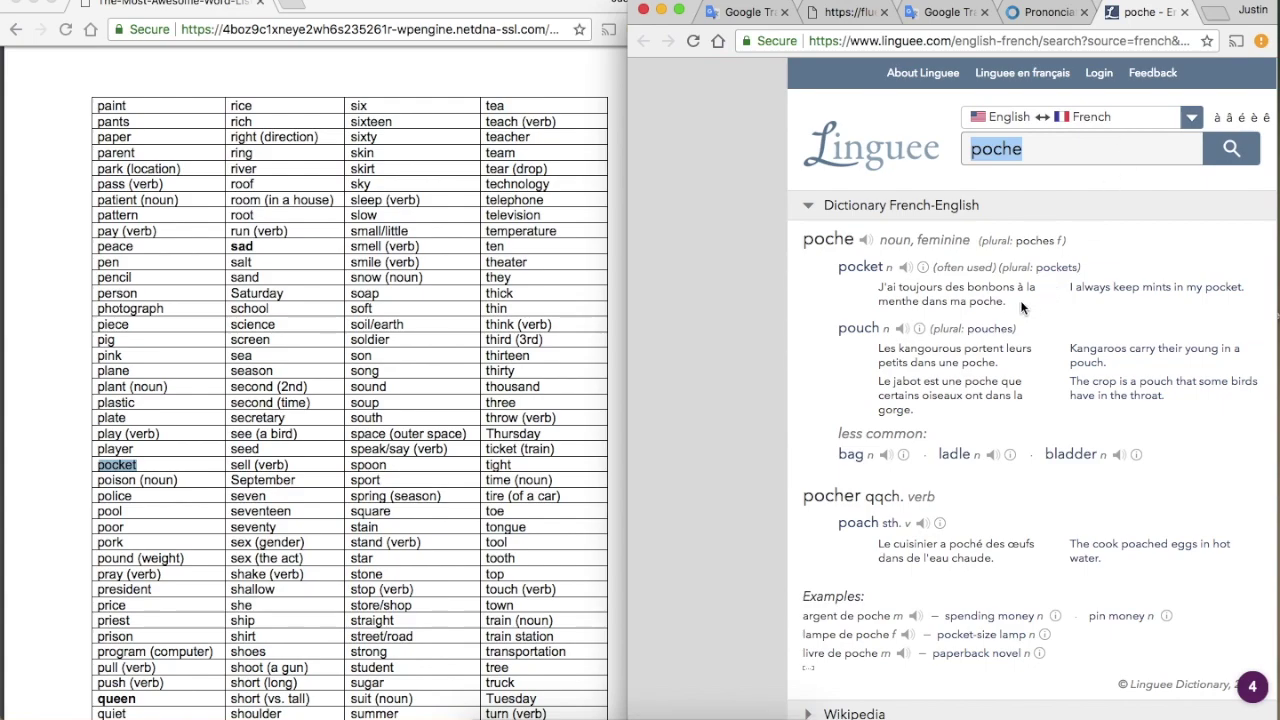
left_click_drag(1020, 300, 881, 289)
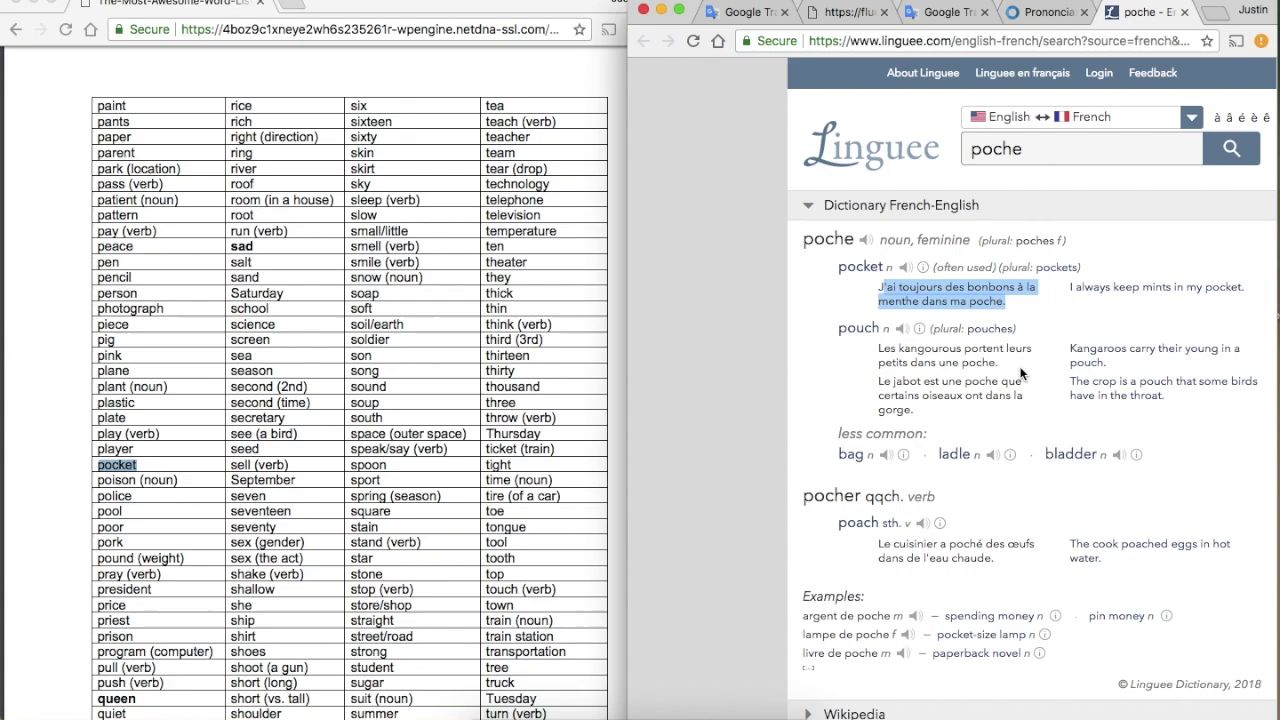
- Select 'J'ai toujours des bonbons à la menthe dans ma poche.' and switch back to Anki
key("shift+Left")
left_click(1035, 301)
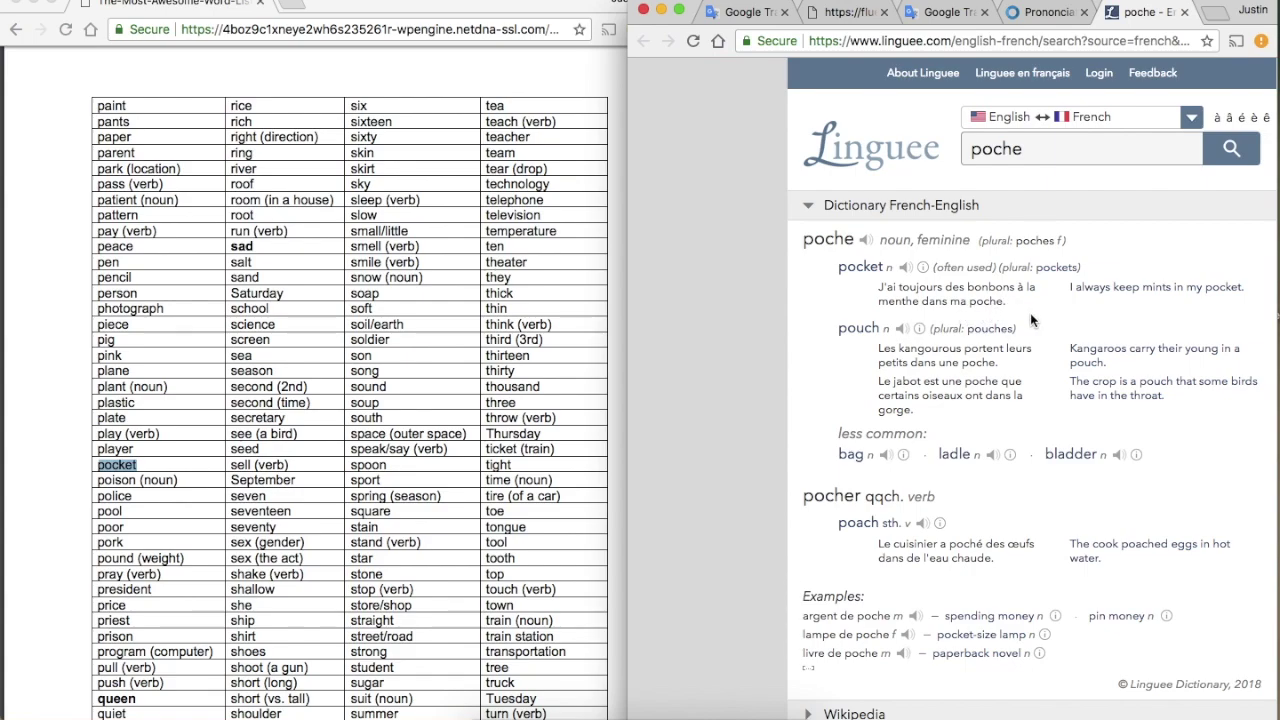
triple_click(879, 288)
key("super+c")
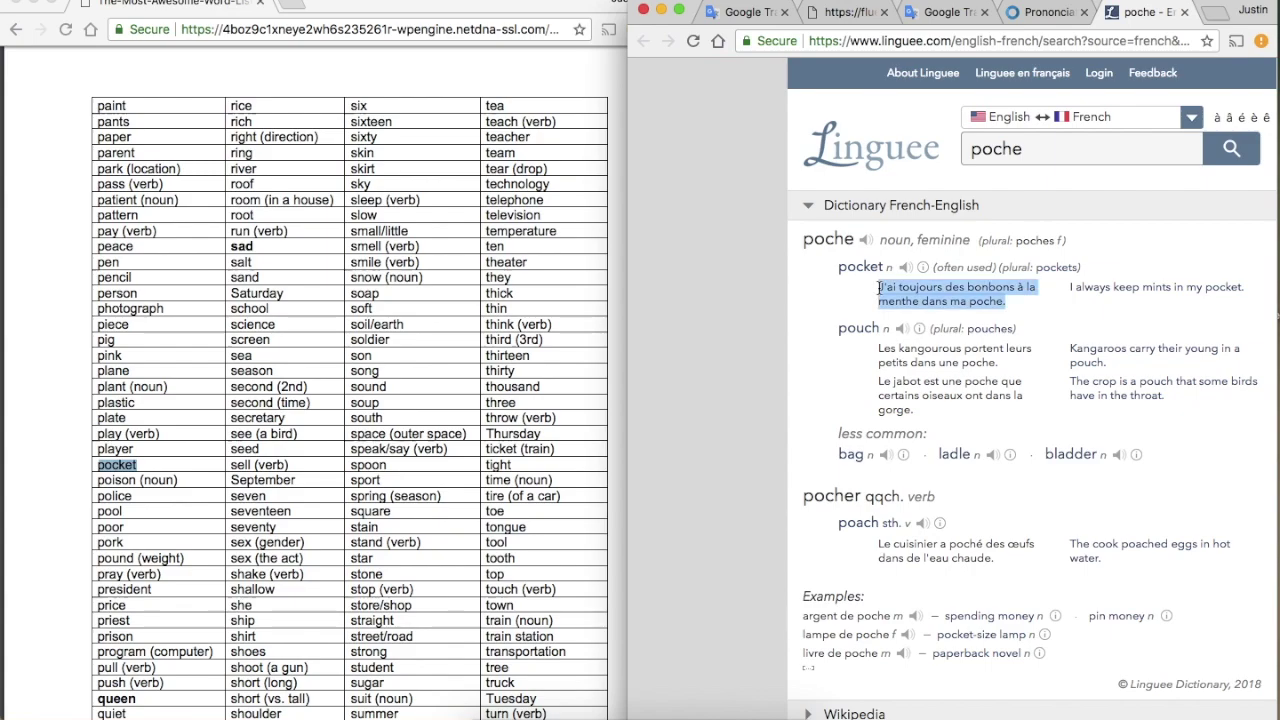
key("super+Tab")
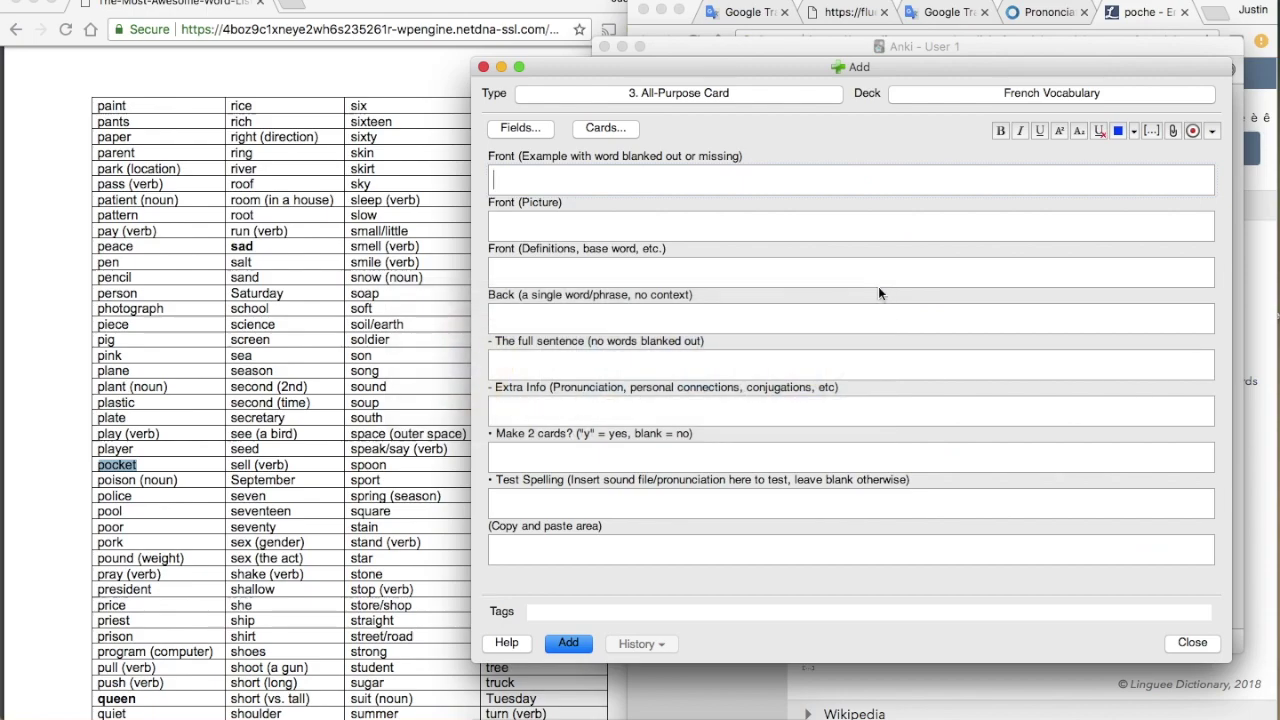
- Paste the sentence into the full-sentence and Front fields, blanking 'poche' as '__' in Front
left_click(659, 365)
key("super+v")
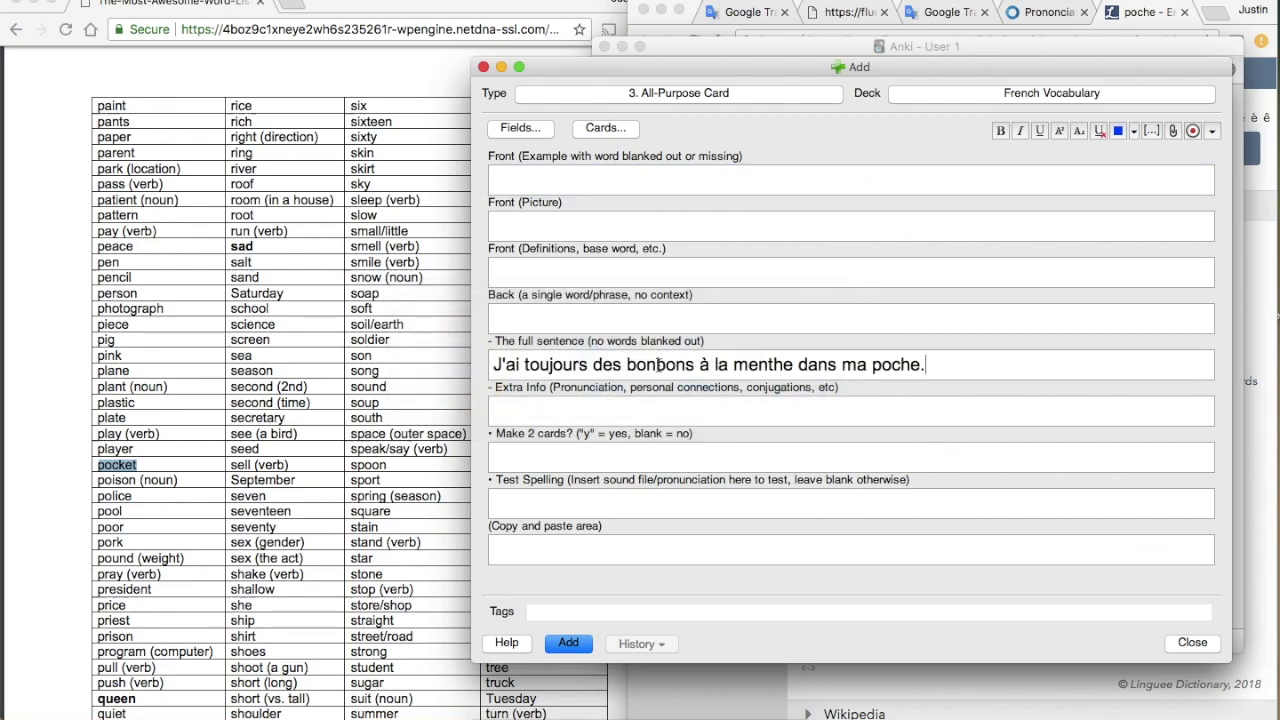
left_click(758, 173)
key("super+v")
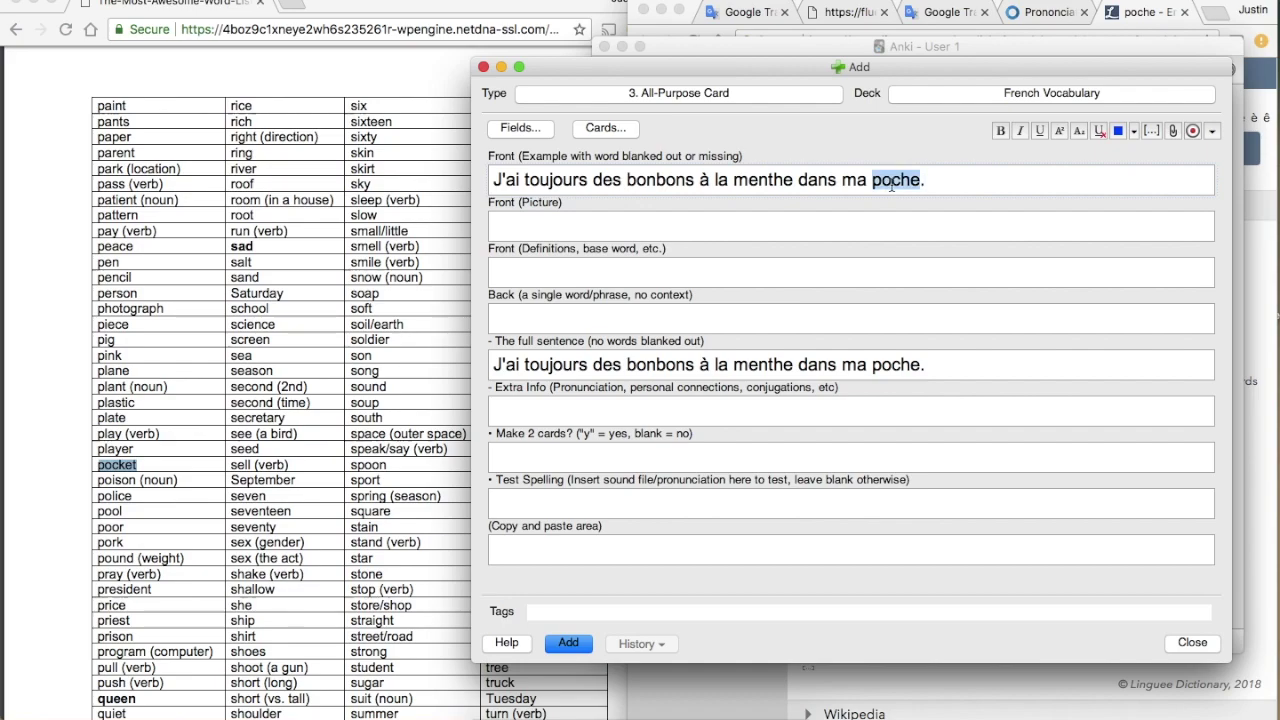
type("__")
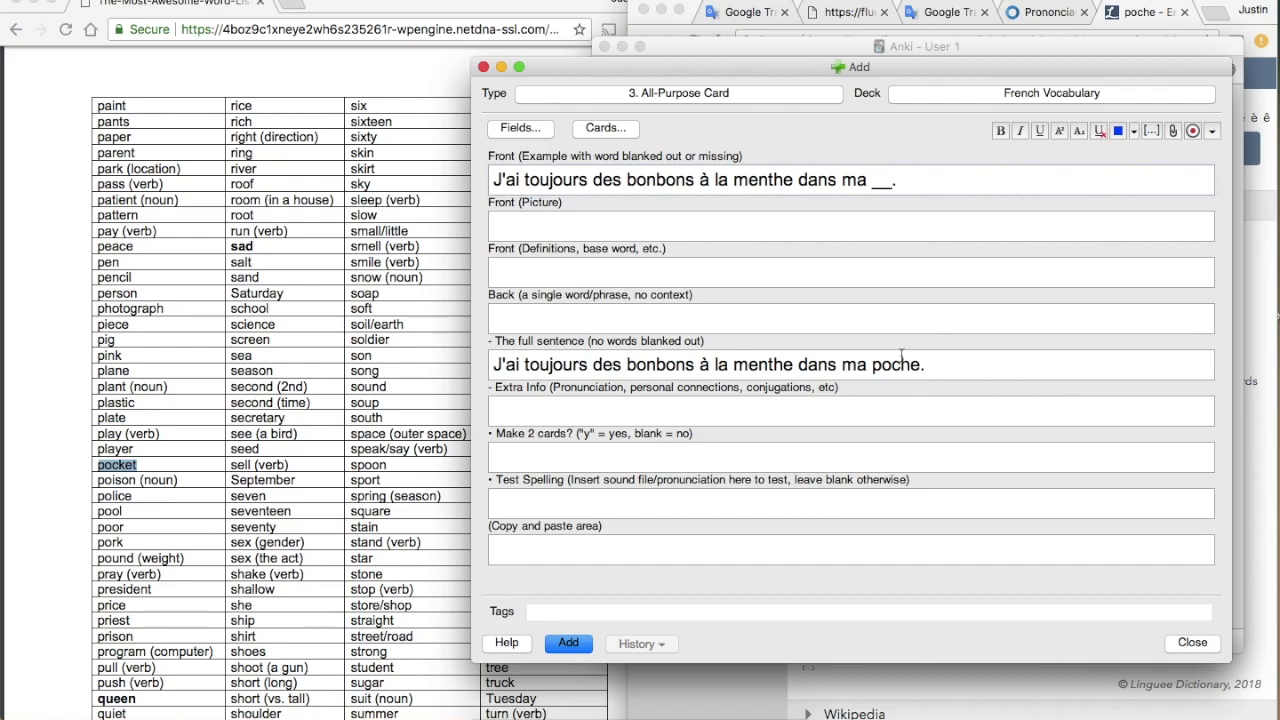
- Go to the Forvo page for poche and play its French pronunciation
left_click(1046, 12)
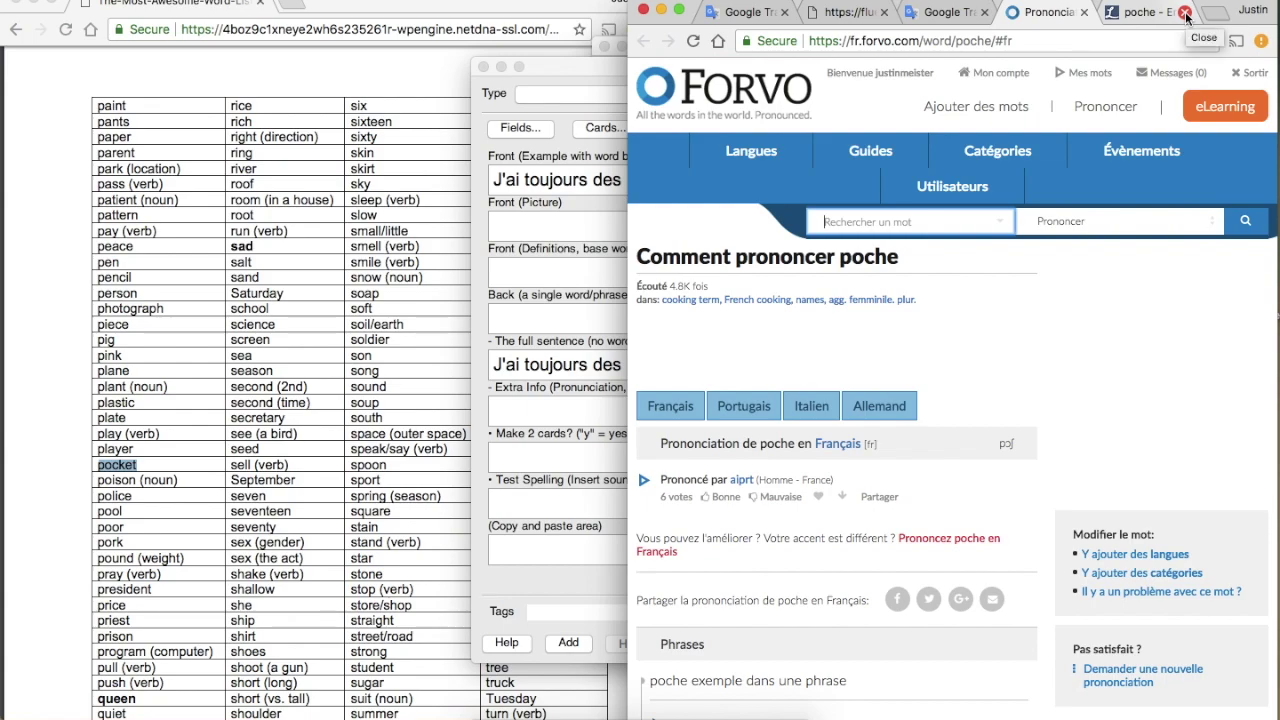
left_click(1185, 12)
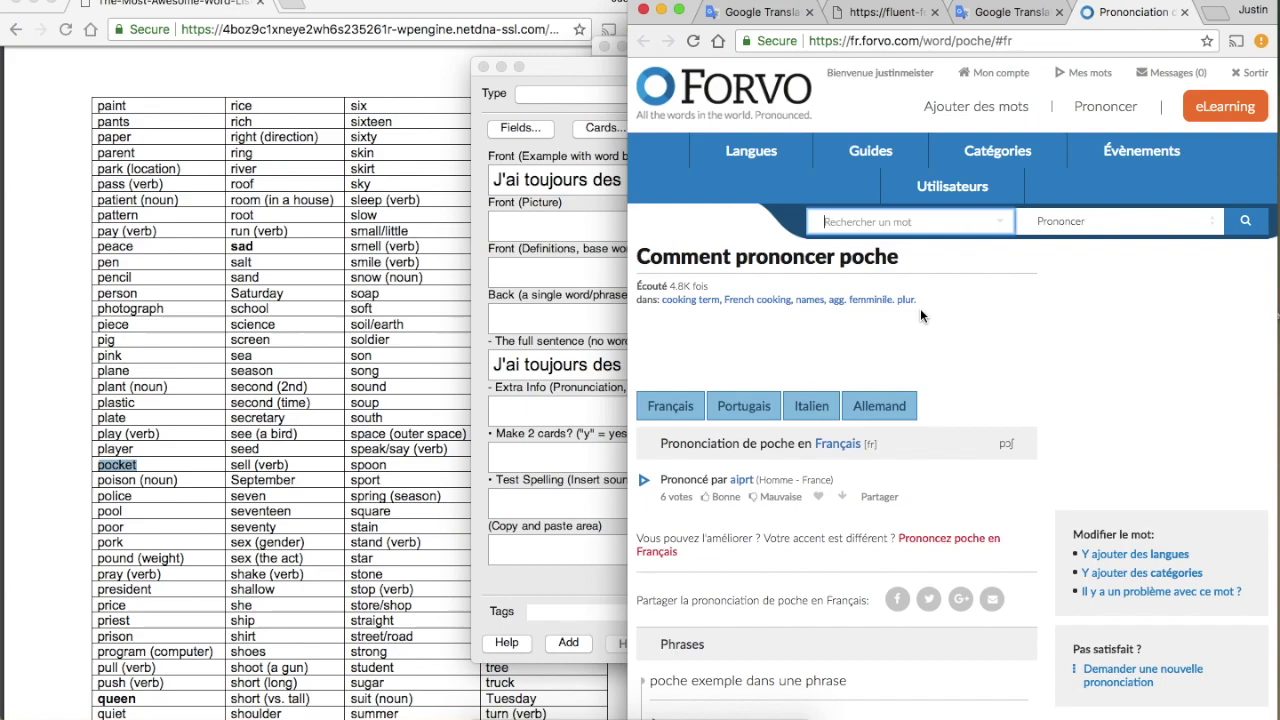
scroll(921, 314, "down", 4)
scroll(921, 314, "up", 2)
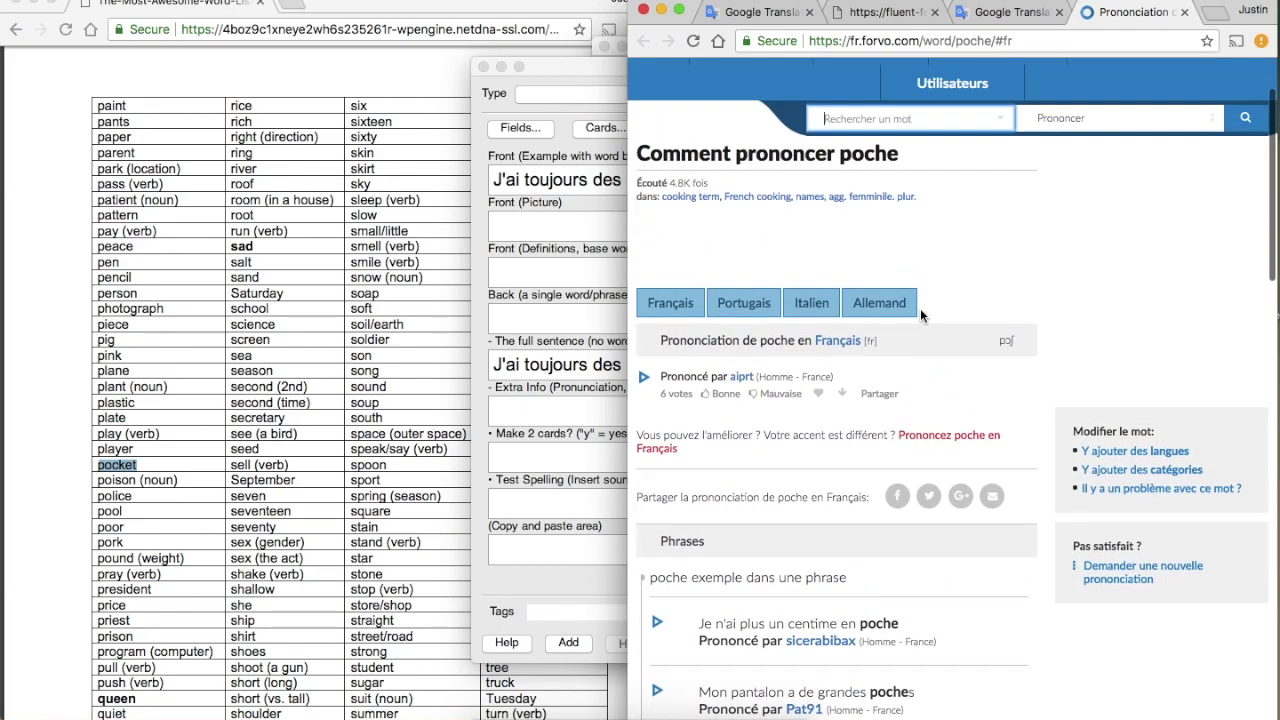
scroll(921, 316, "up", 1)
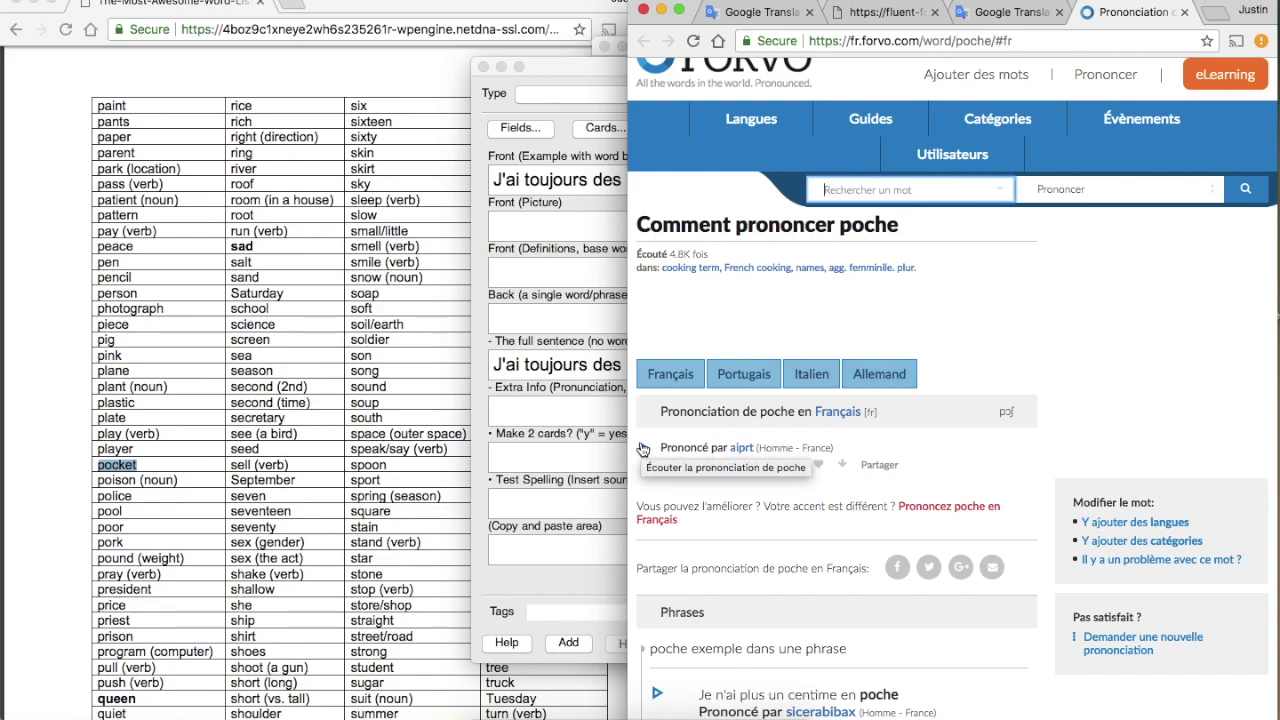
left_click(643, 449)
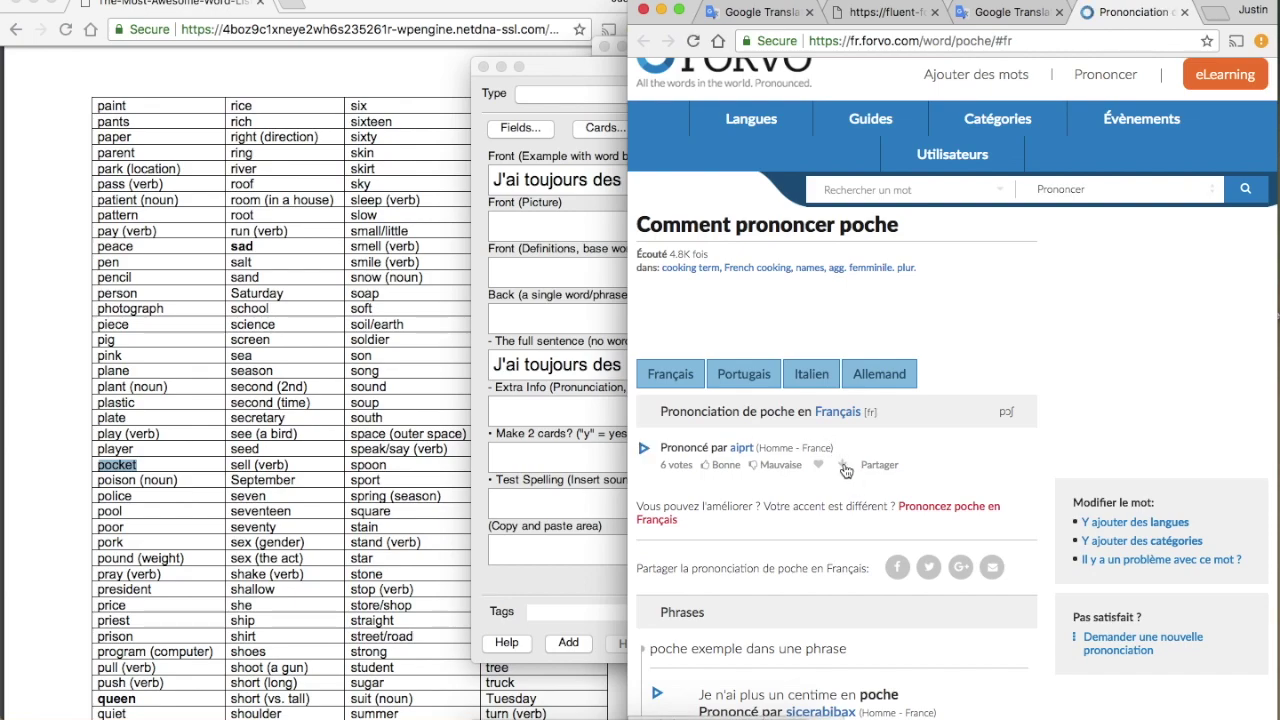
- Save pronunciation_fr_poche.mp3 and drop it into the note's Extra Info field
left_click(845, 467)
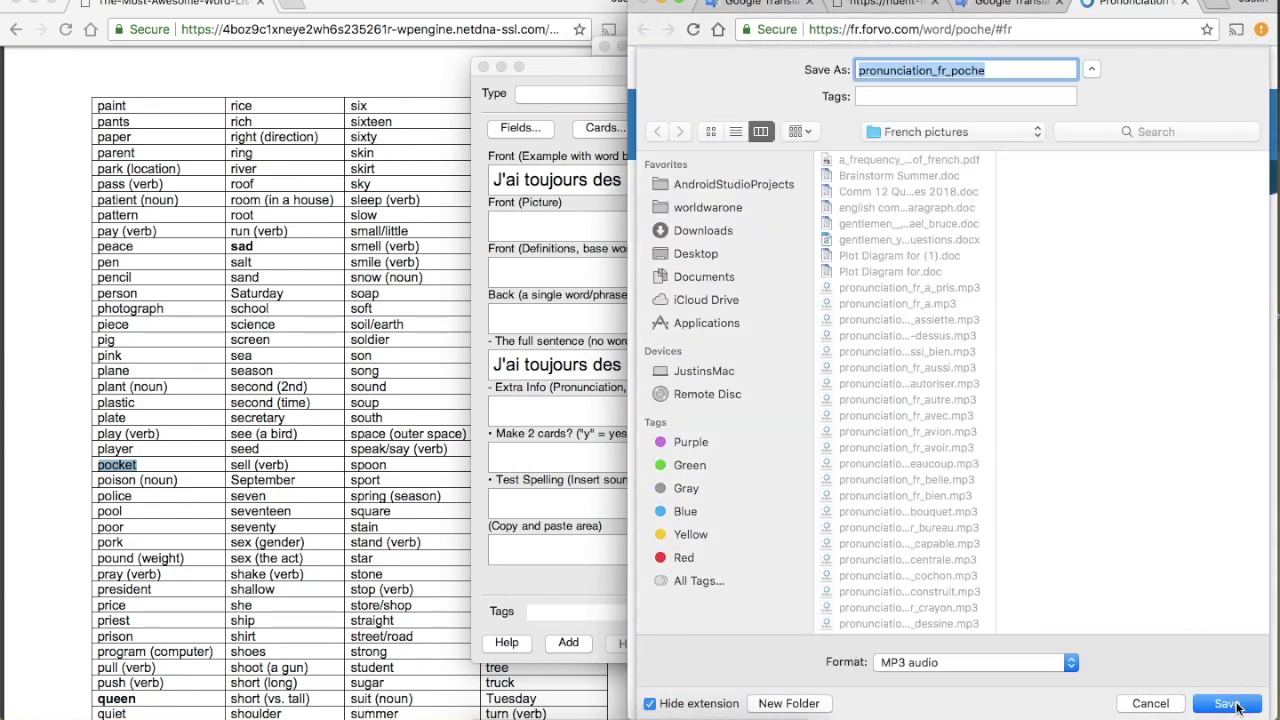
left_click(1232, 703)
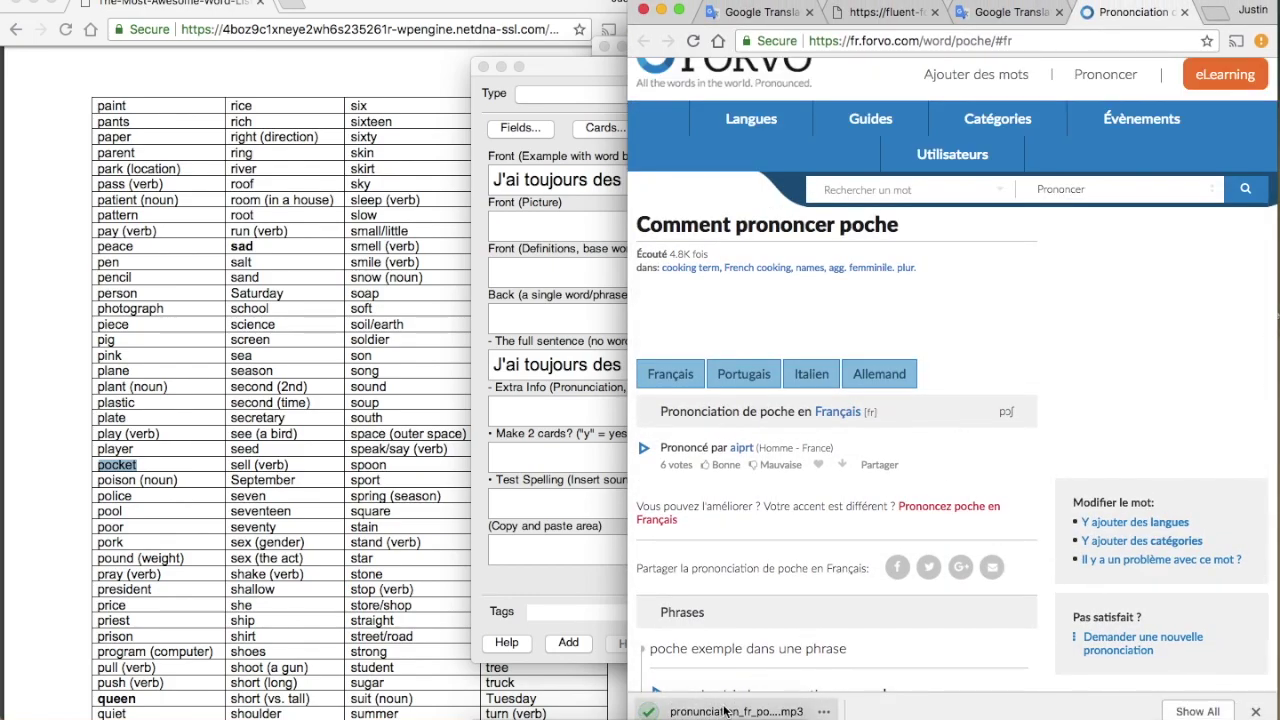
left_click_drag(720, 712, 573, 413)
left_click(571, 410)
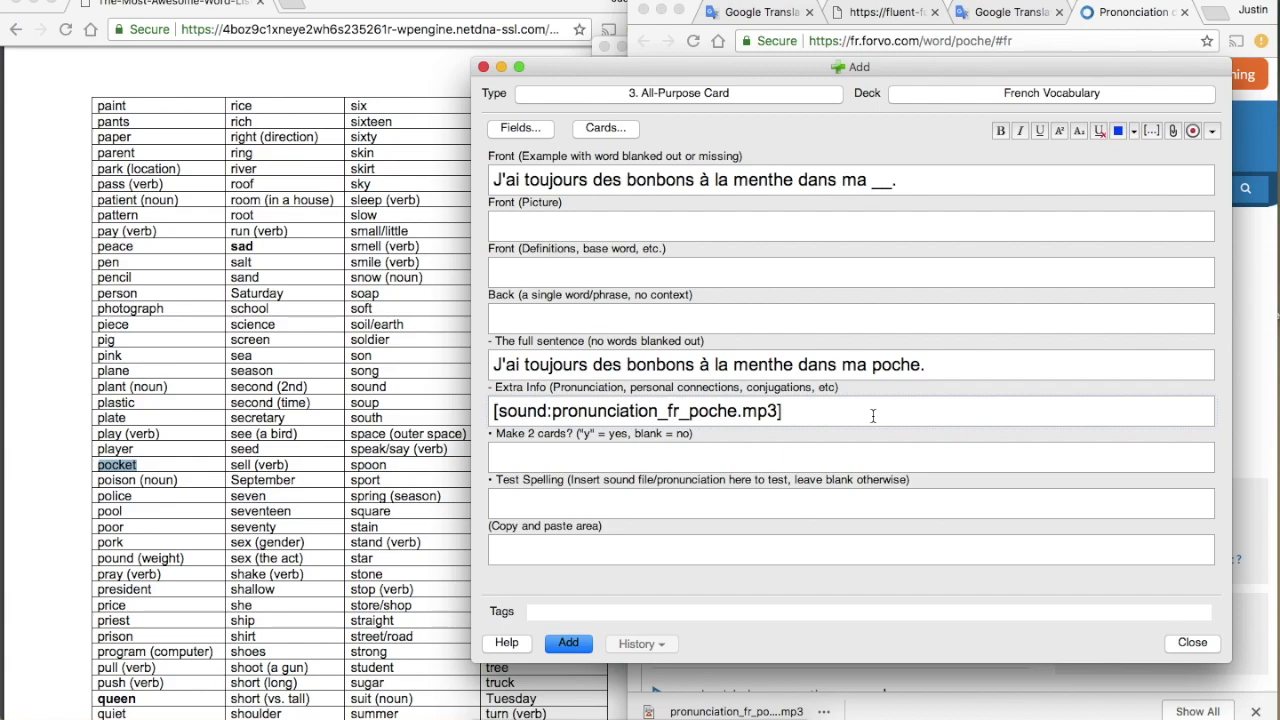
left_click(1252, 141)
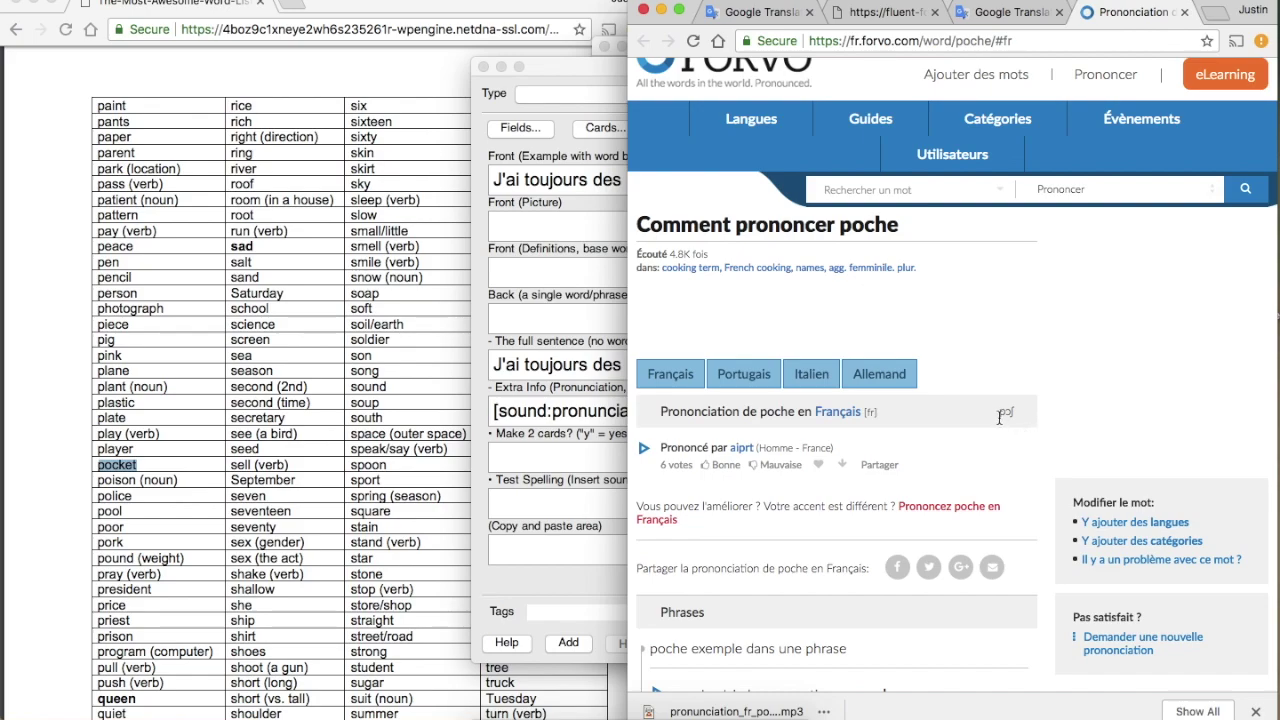
double_click(1010, 413)
left_click(1087, 419)
left_click(645, 451)
left_click_drag(999, 412, 1012, 414)
left_click(590, 411)
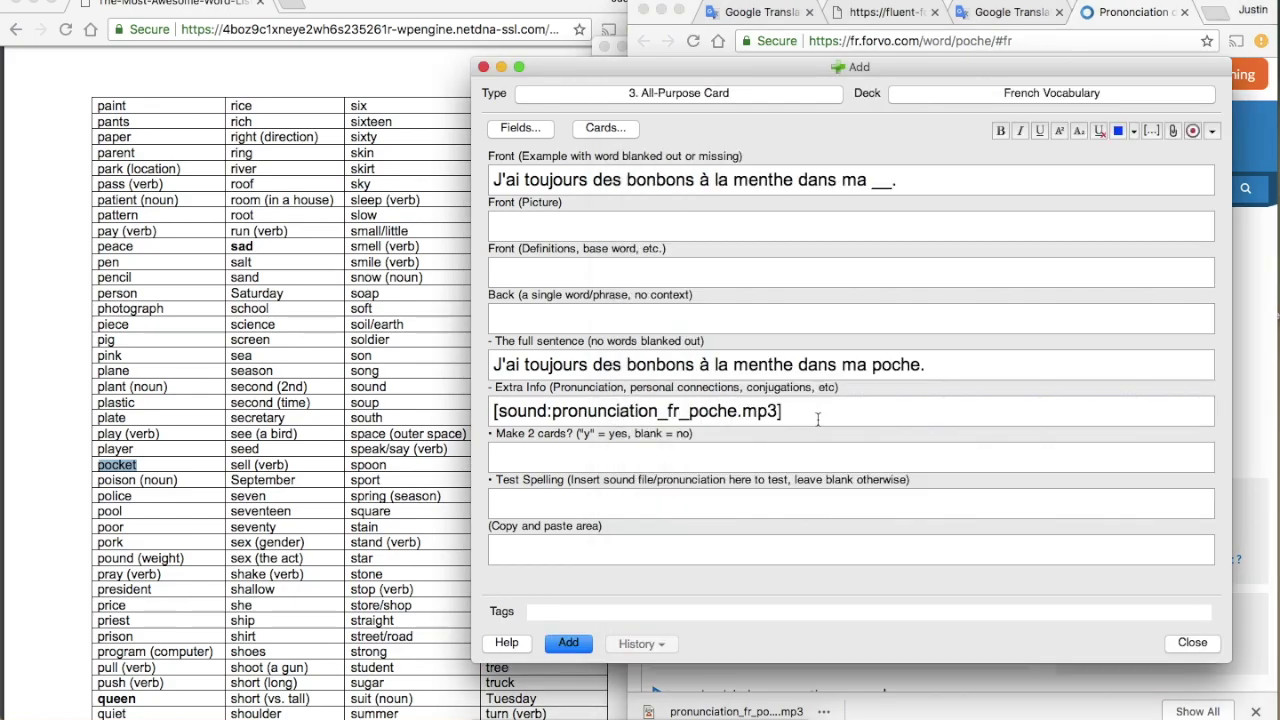
- Paste the phonetic spelling /pɔʃ/ into Extra Info on its own line
type("/ pɔʃ /")
left_click(788, 410)
key("Return")
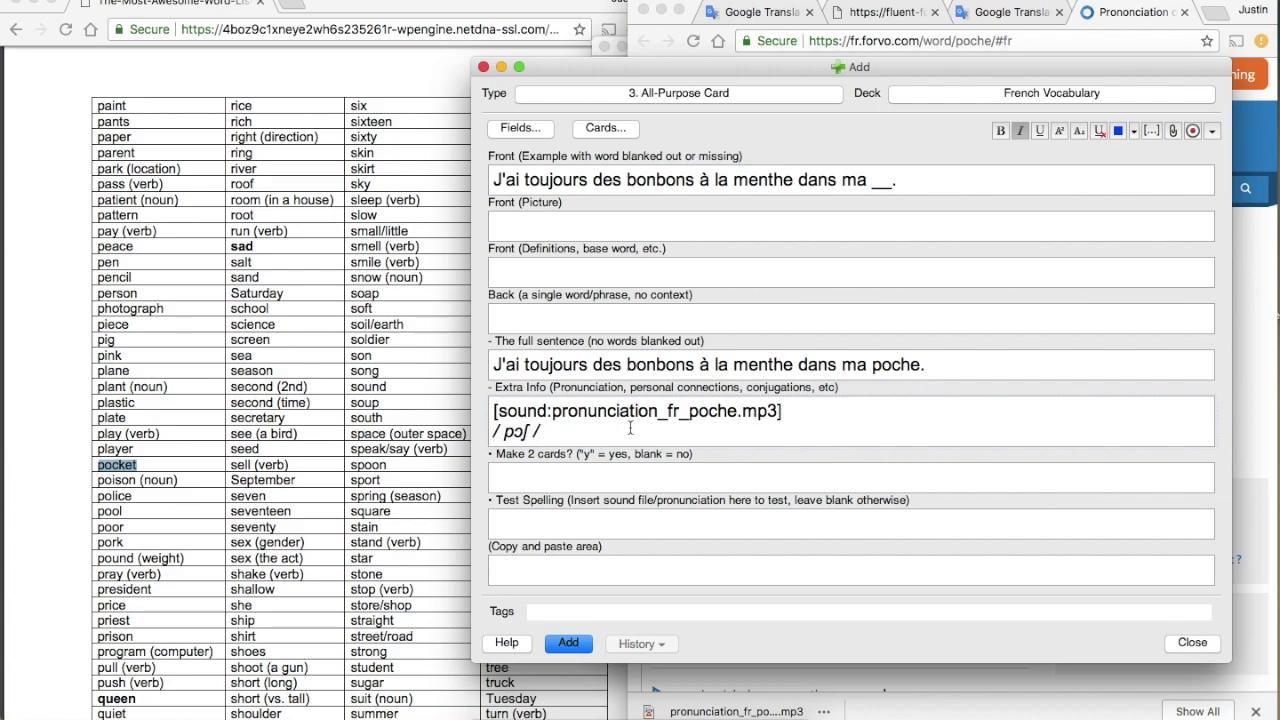
- Add 'la poche (f)' in non-italic text on a new Extra Info line
key("Return")
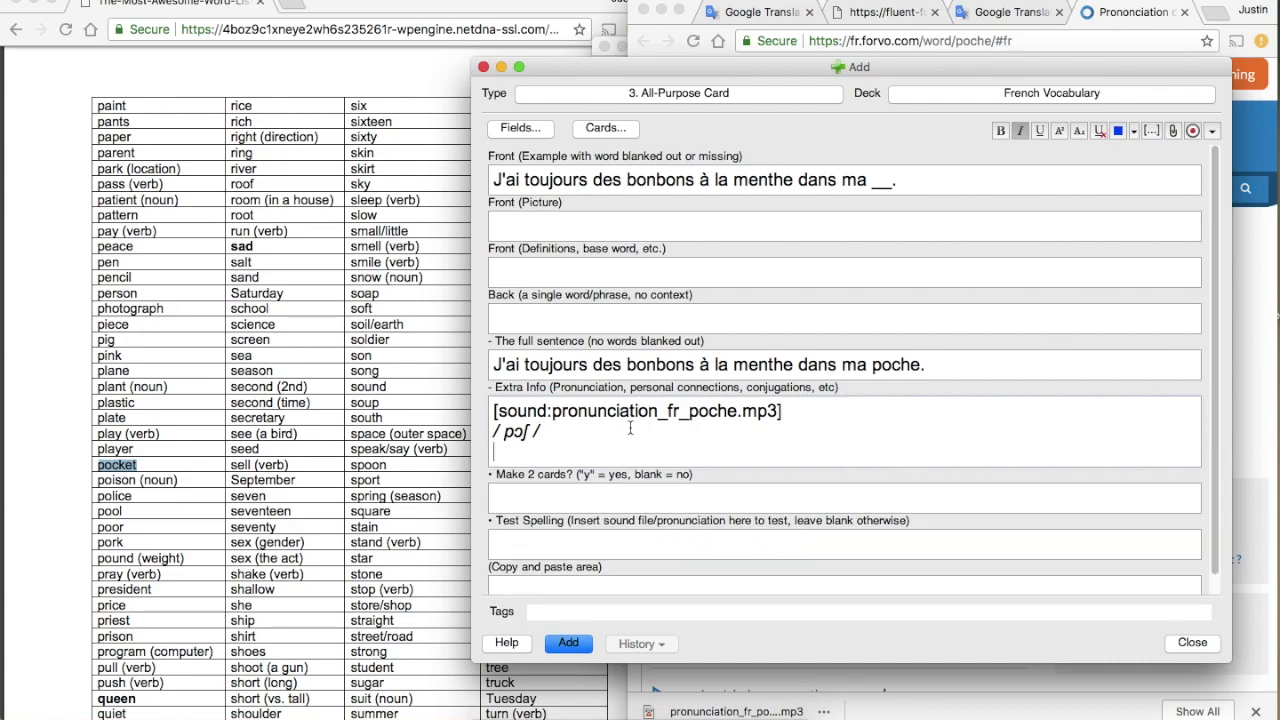
type("la poche")
key("shift+Left")
key("shift+Left")
key("shift+Left")
key("shift+Left")
key("shift+Left")
key("shift+Left")
key("shift+Left")
key("shift+Left")
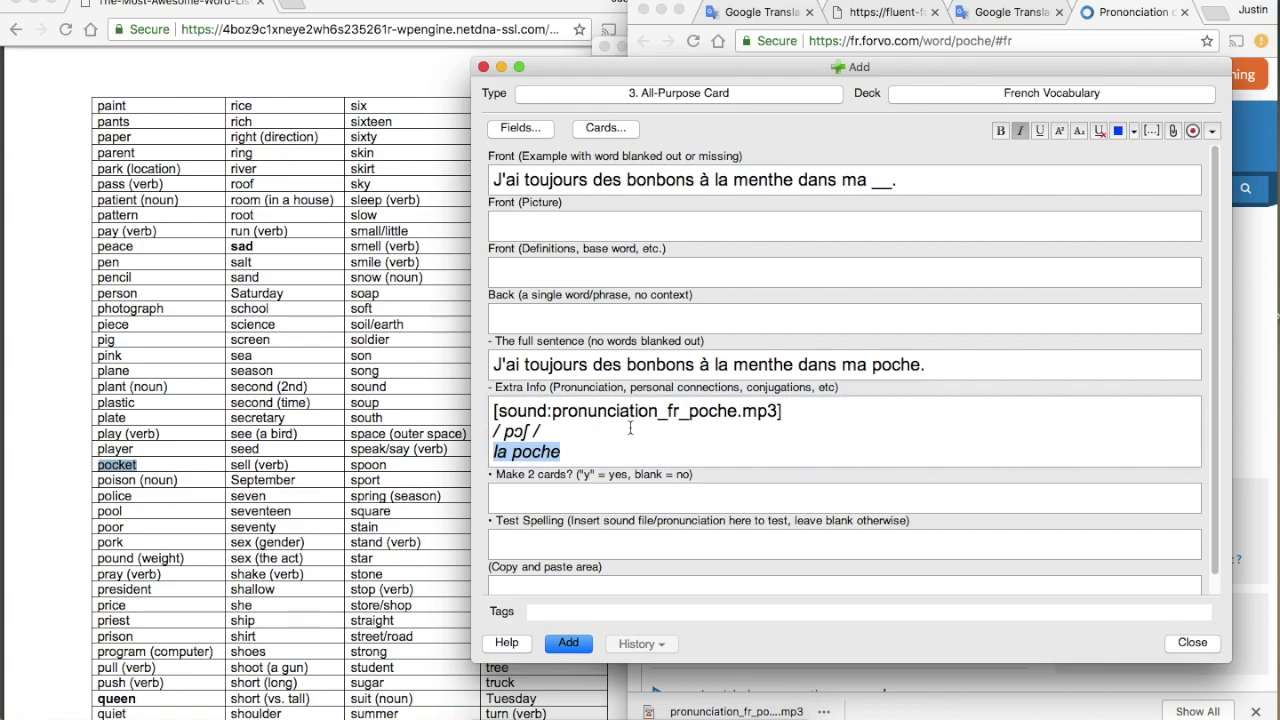
key("super+i")
left_click(630, 428)
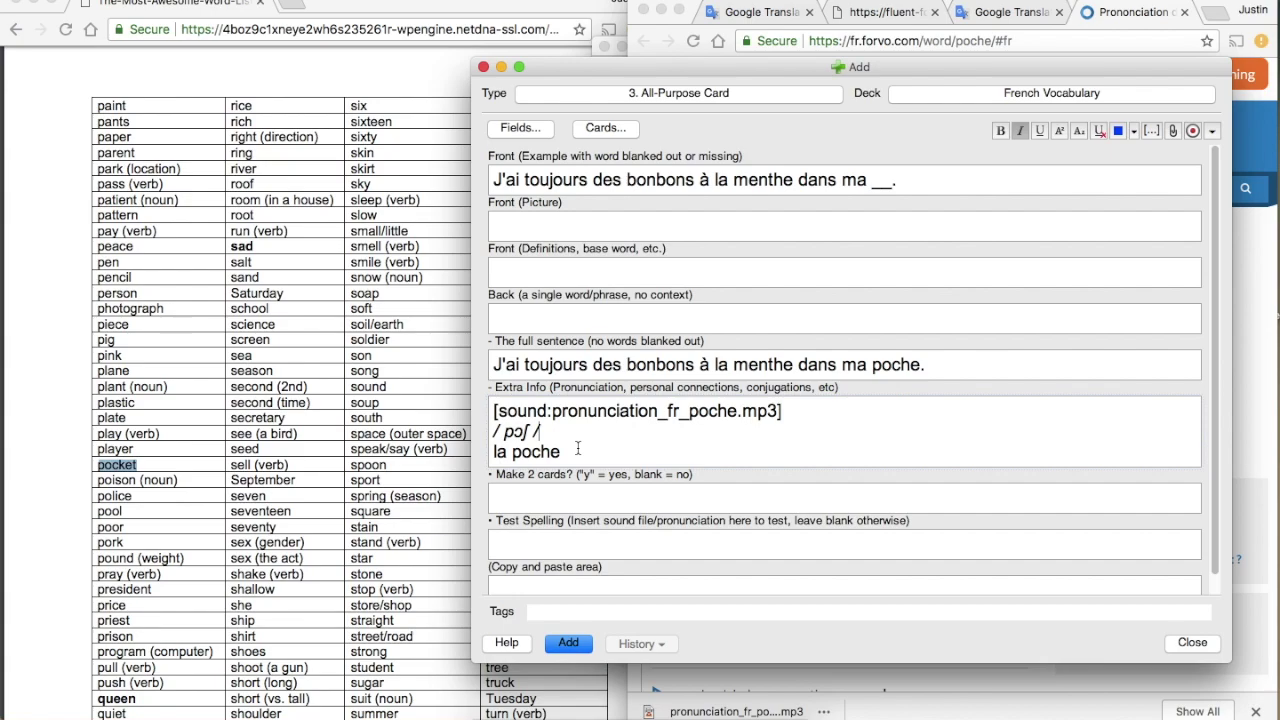
type("(f)")
- Enter 'y' in Make 2 cards? and 'poche' as the Back answer, then check the Front sentence
left_click(631, 496)
type("y")
left_click(751, 316)
type("poche")
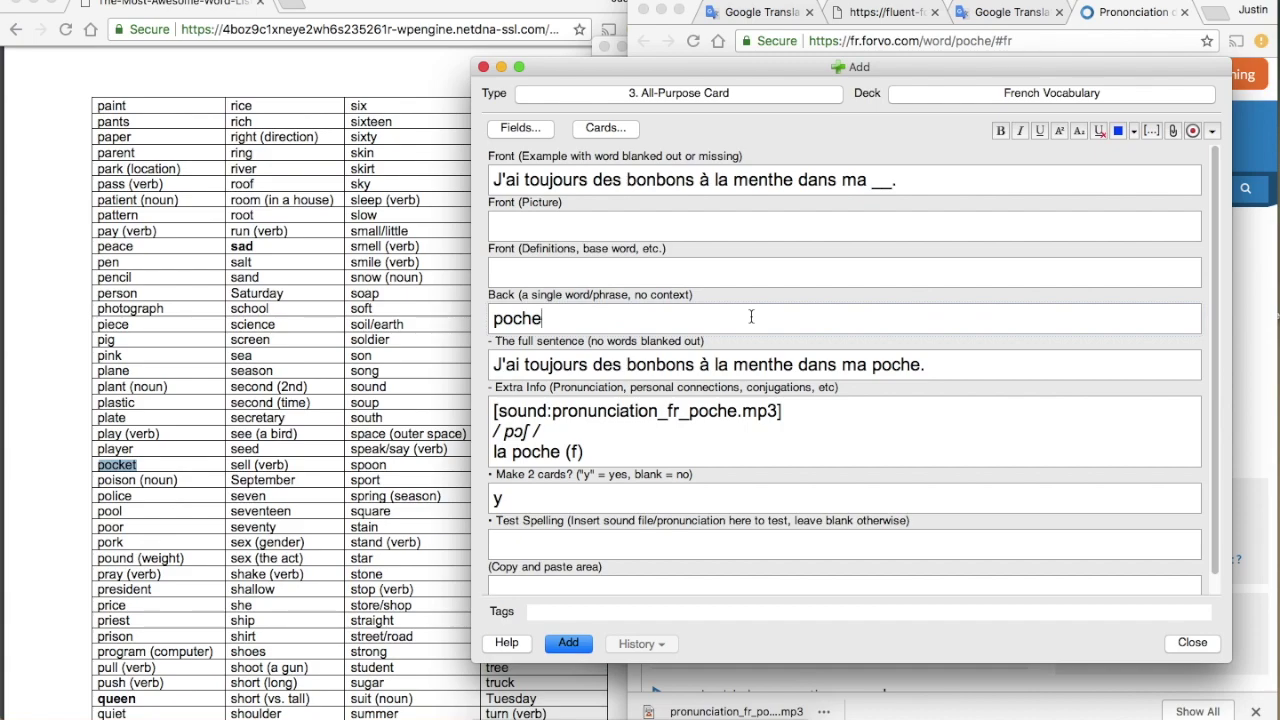
triple_click(745, 190)
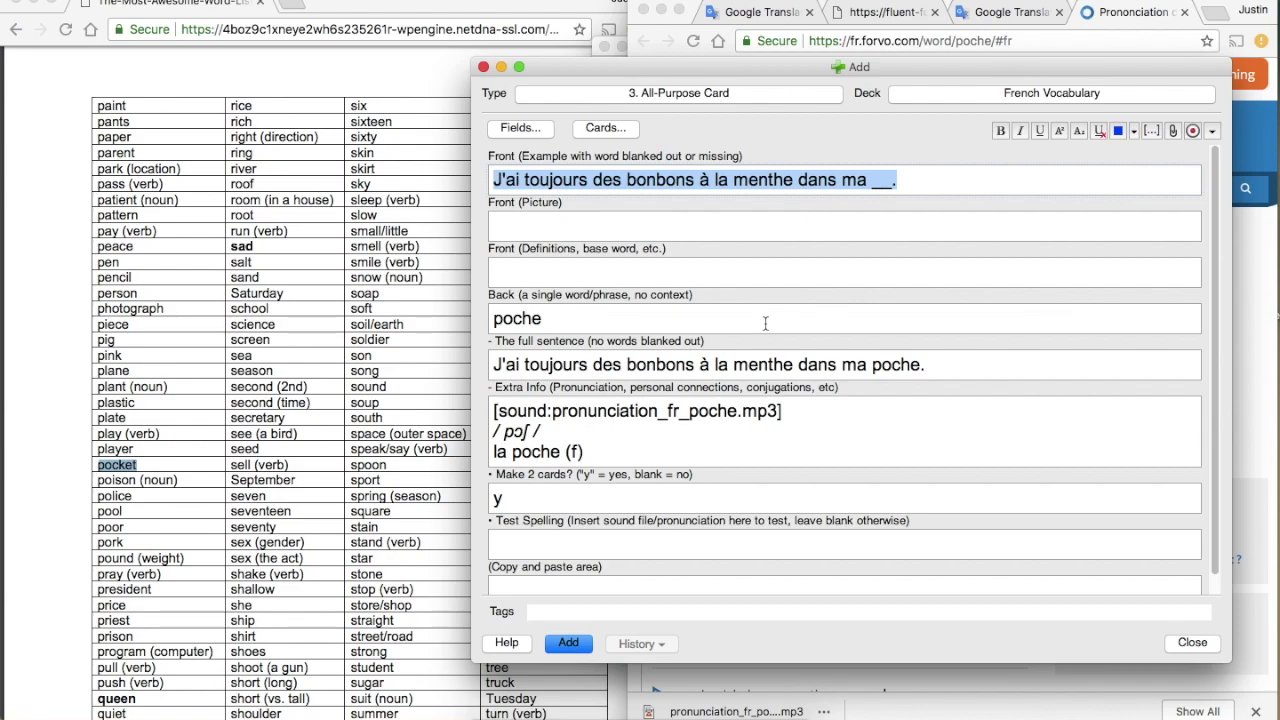
left_click(758, 180)
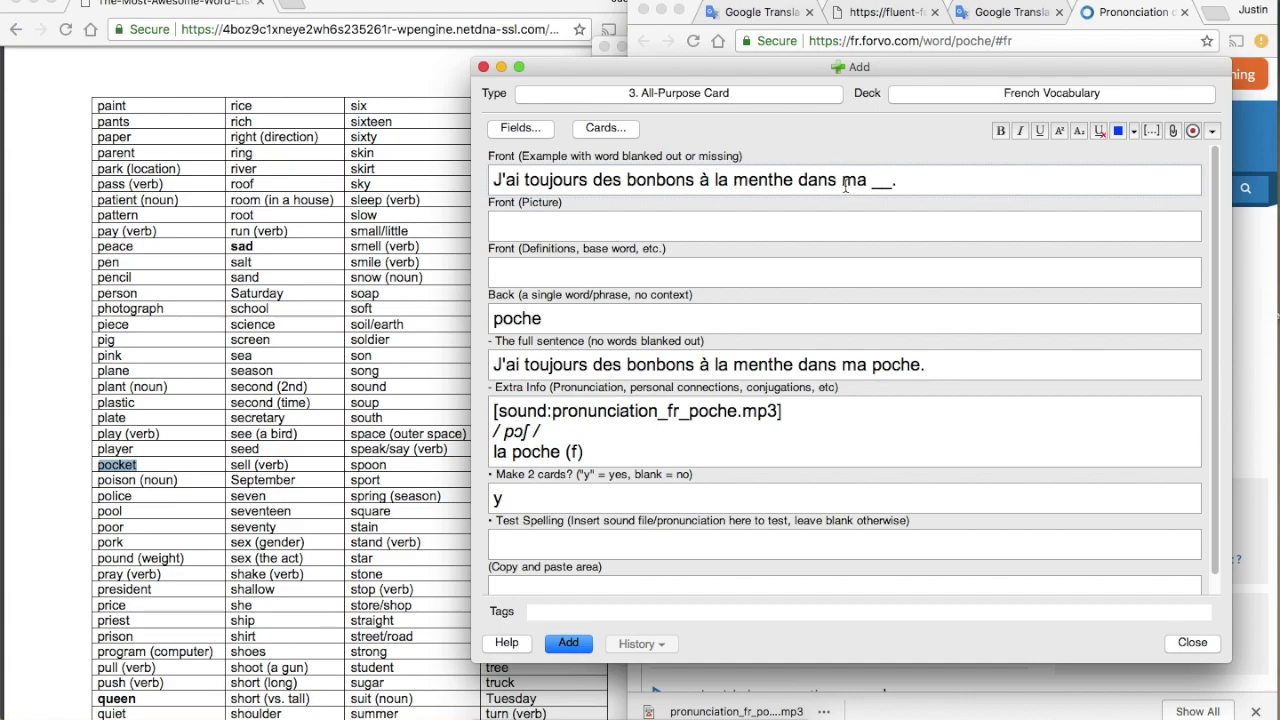
- Copy the Google Images photo of a hand pointing at a jeans pocket into Front (Picture)
left_click(1013, 16)
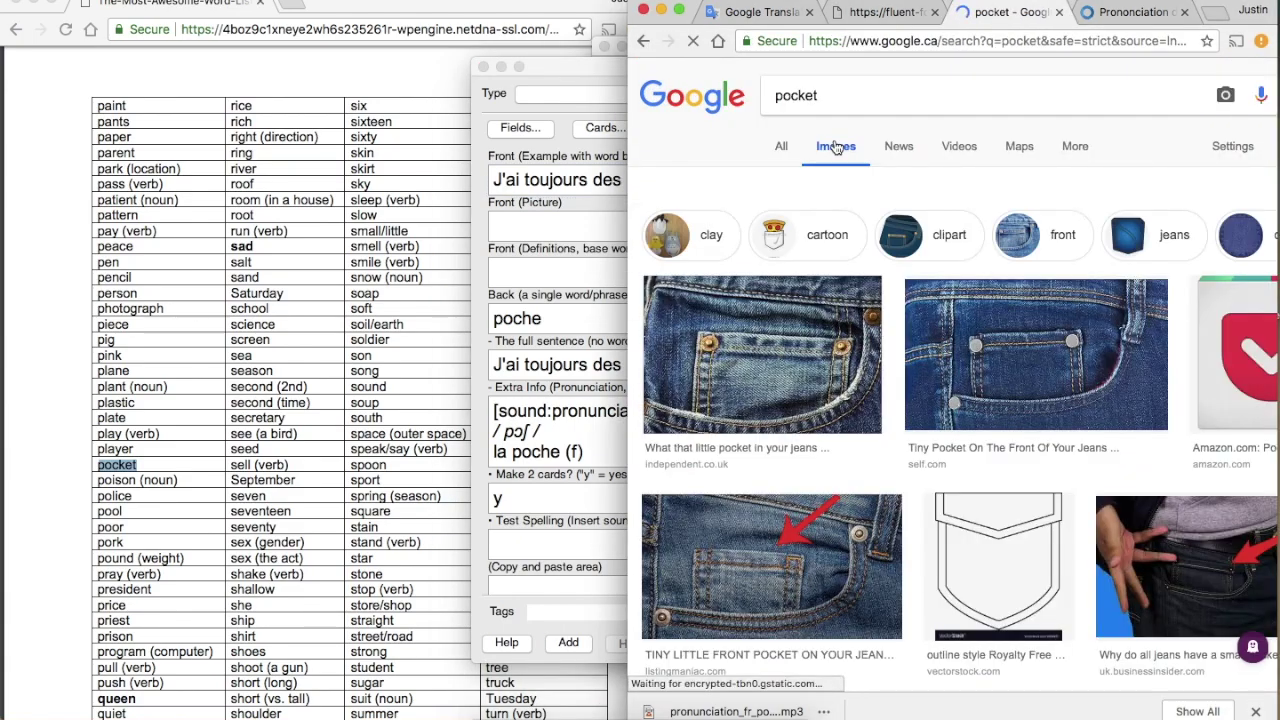
scroll(993, 323, "right", 2)
scroll(993, 323, "down", 3)
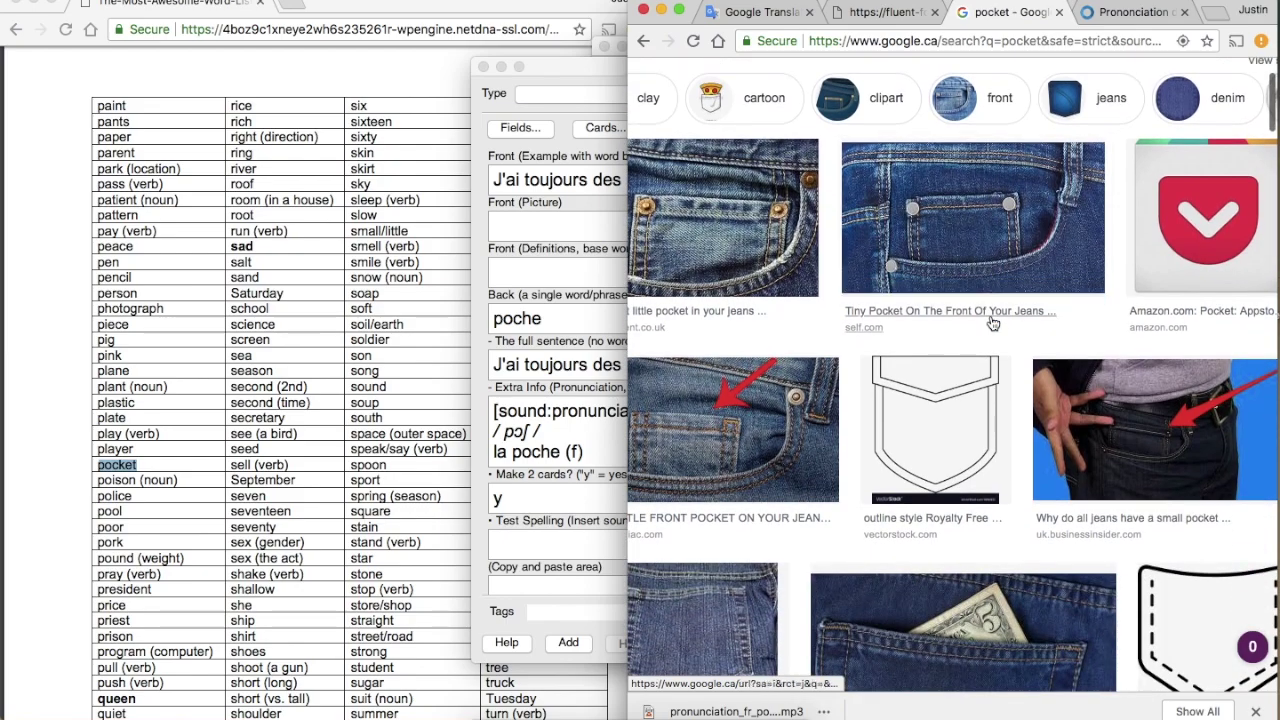
scroll(990, 314, "right", 2)
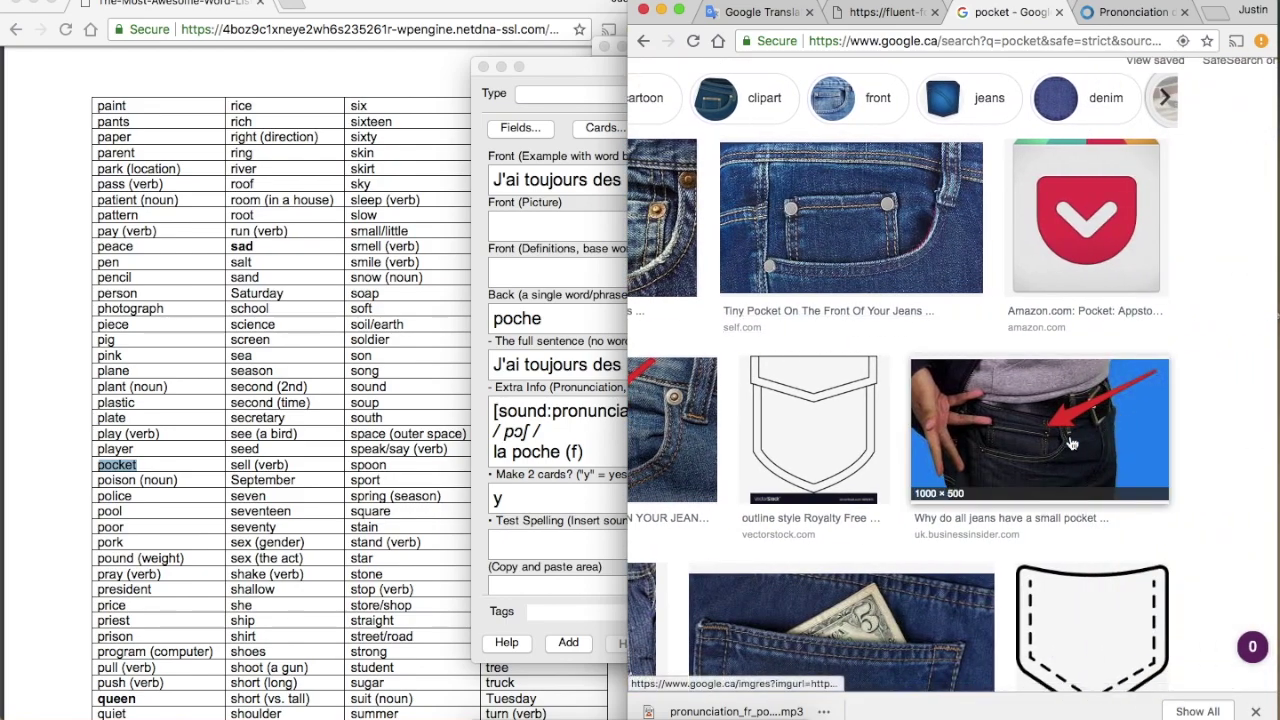
scroll(1070, 375, "left", 3)
scroll(822, 447, "down", 3)
scroll(822, 447, "right", 2)
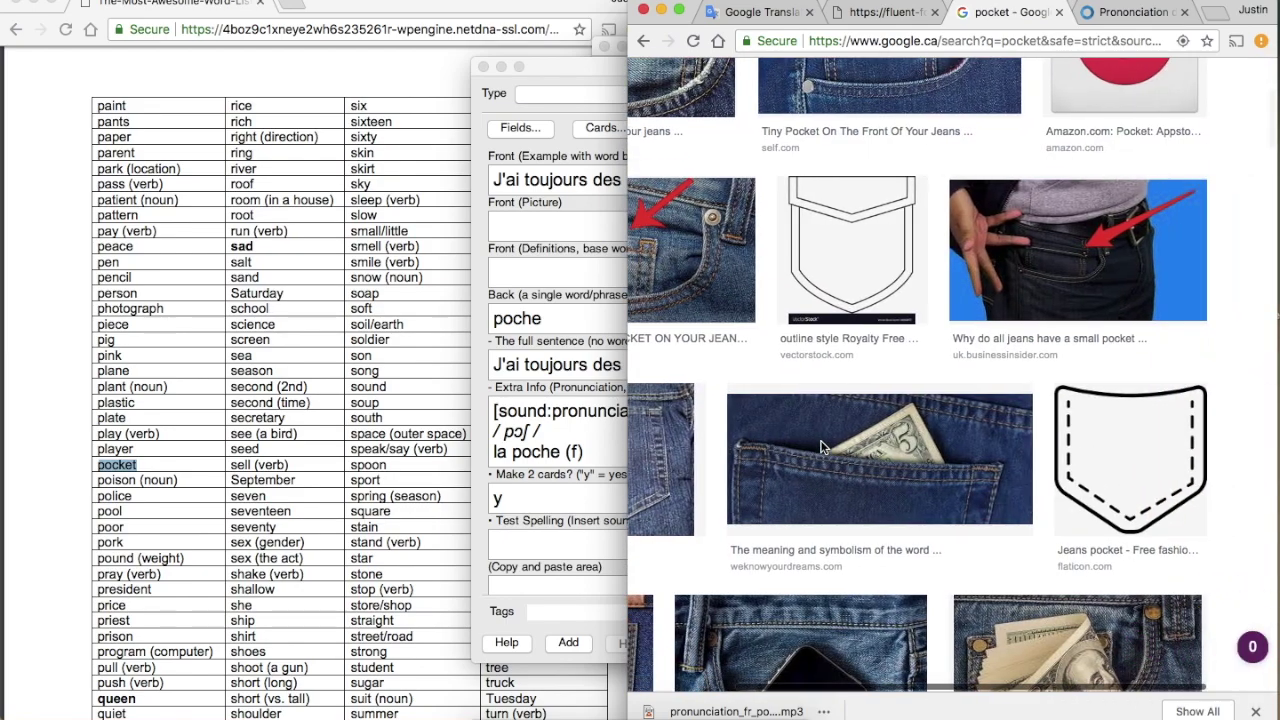
right_click(1142, 267)
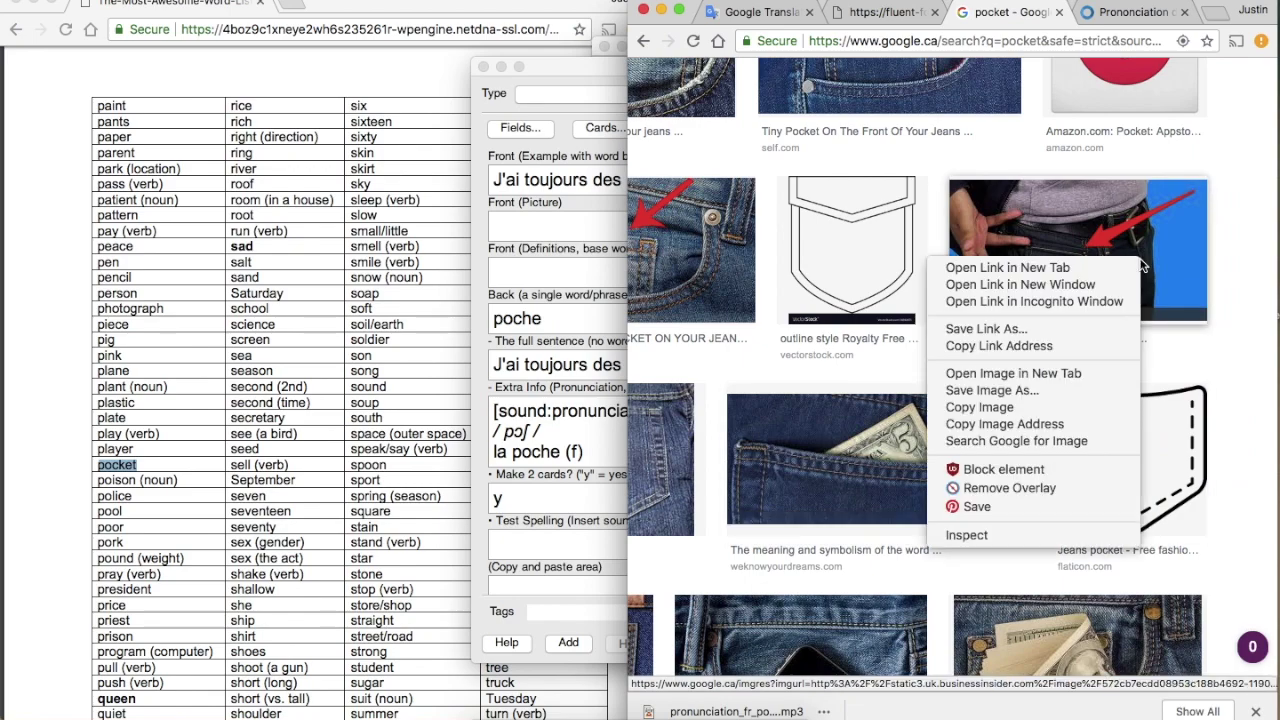
left_click(1068, 405)
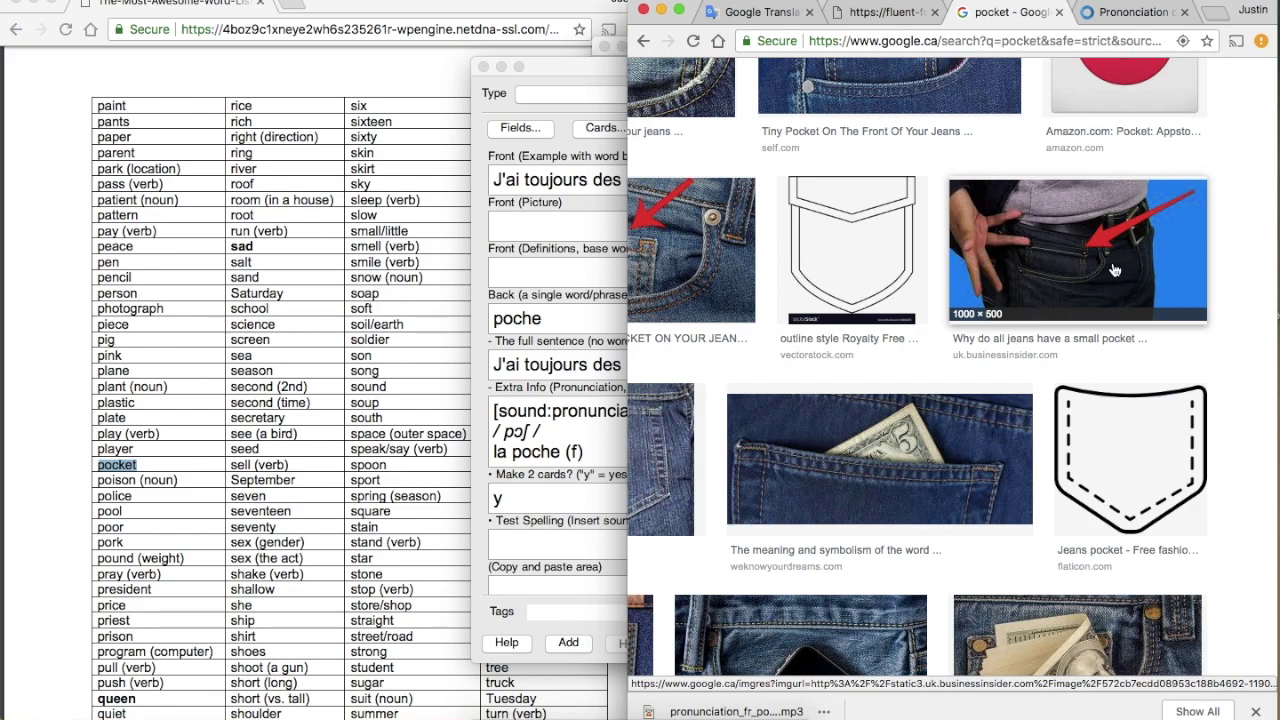
left_click(547, 222)
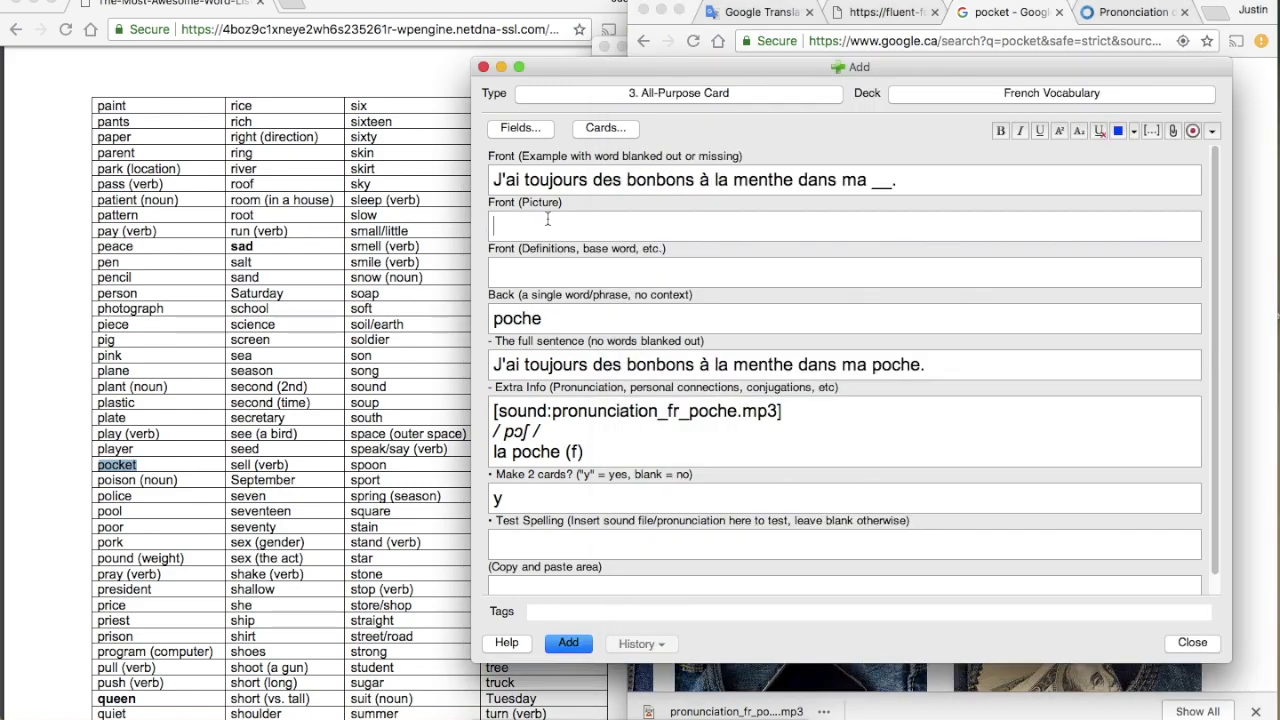
key("super+v")
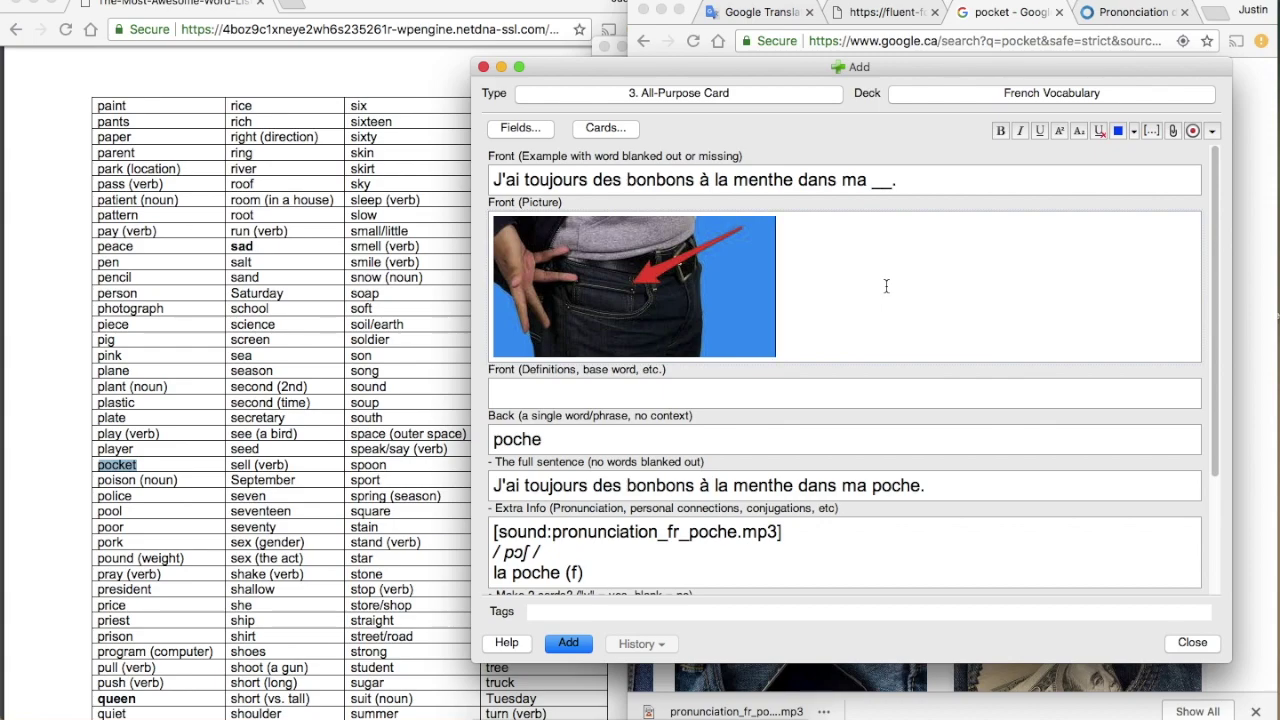
scroll(886, 286, "down", 3)
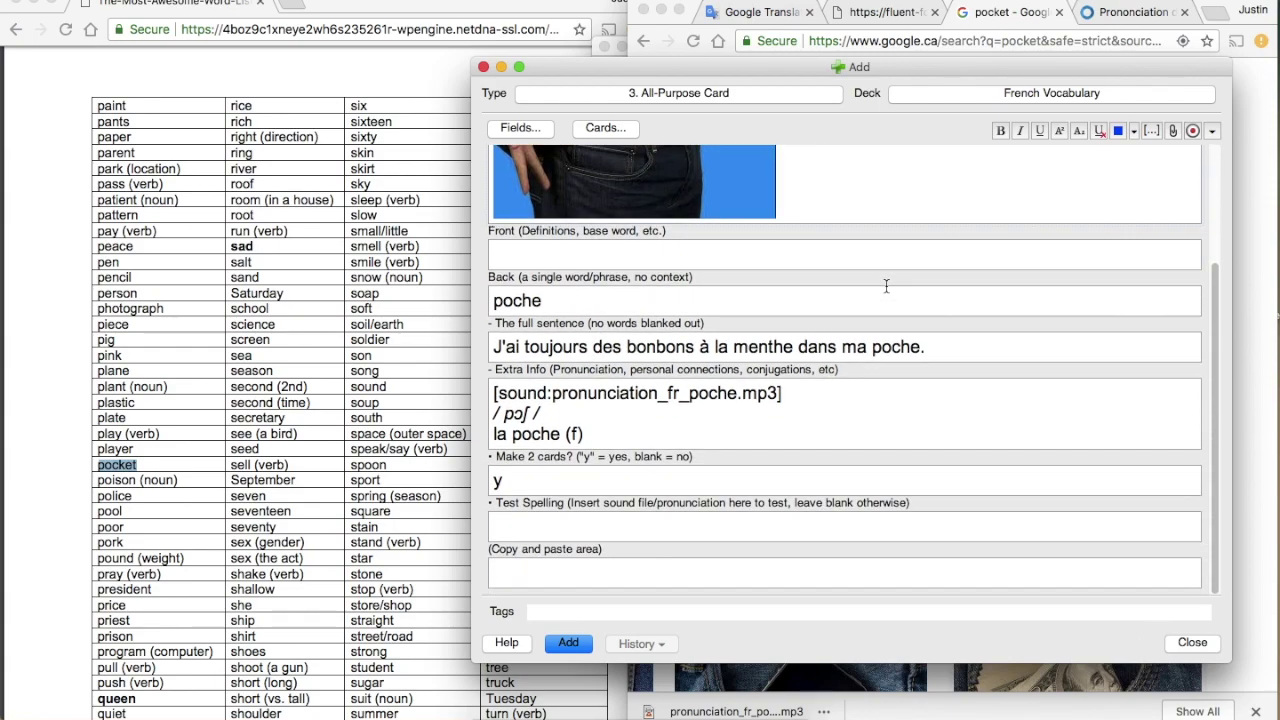
- Paste the jeans-pocket photo into the Copy and paste area field as well
left_click(602, 522)
scroll(823, 429, "up", 3)
left_click(578, 290)
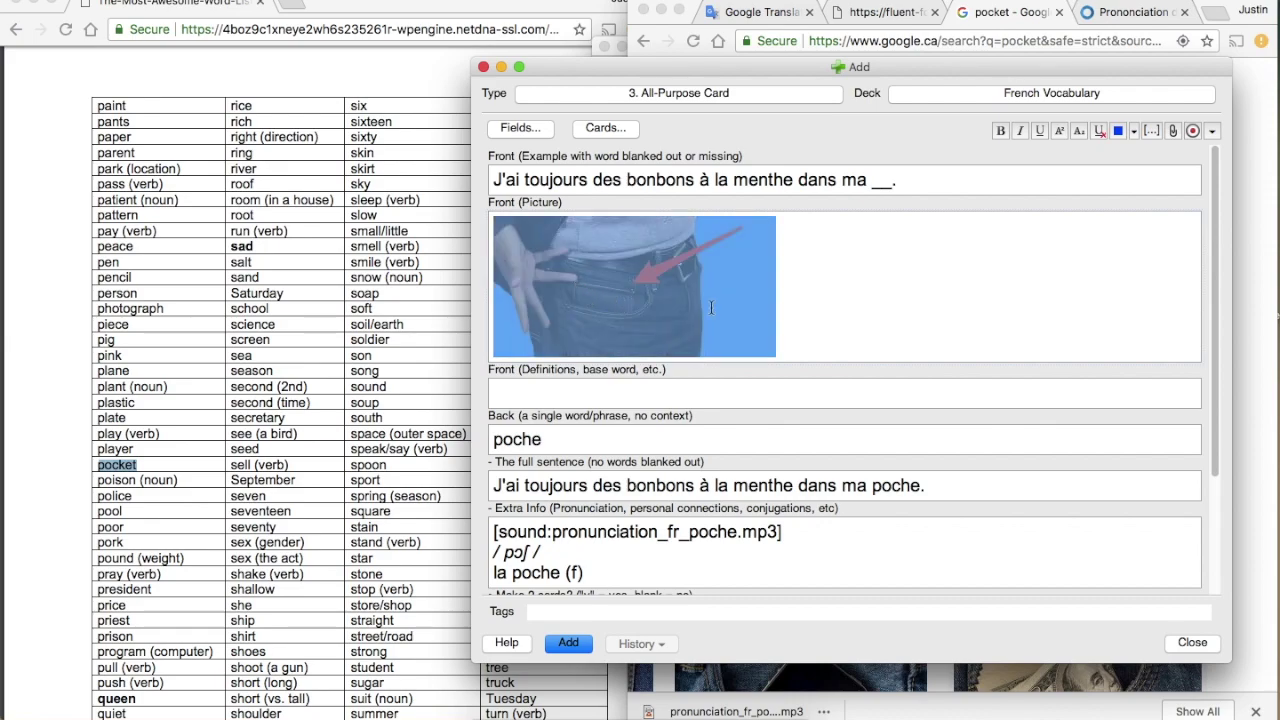
scroll(711, 307, "down", 3)
left_click(648, 567)
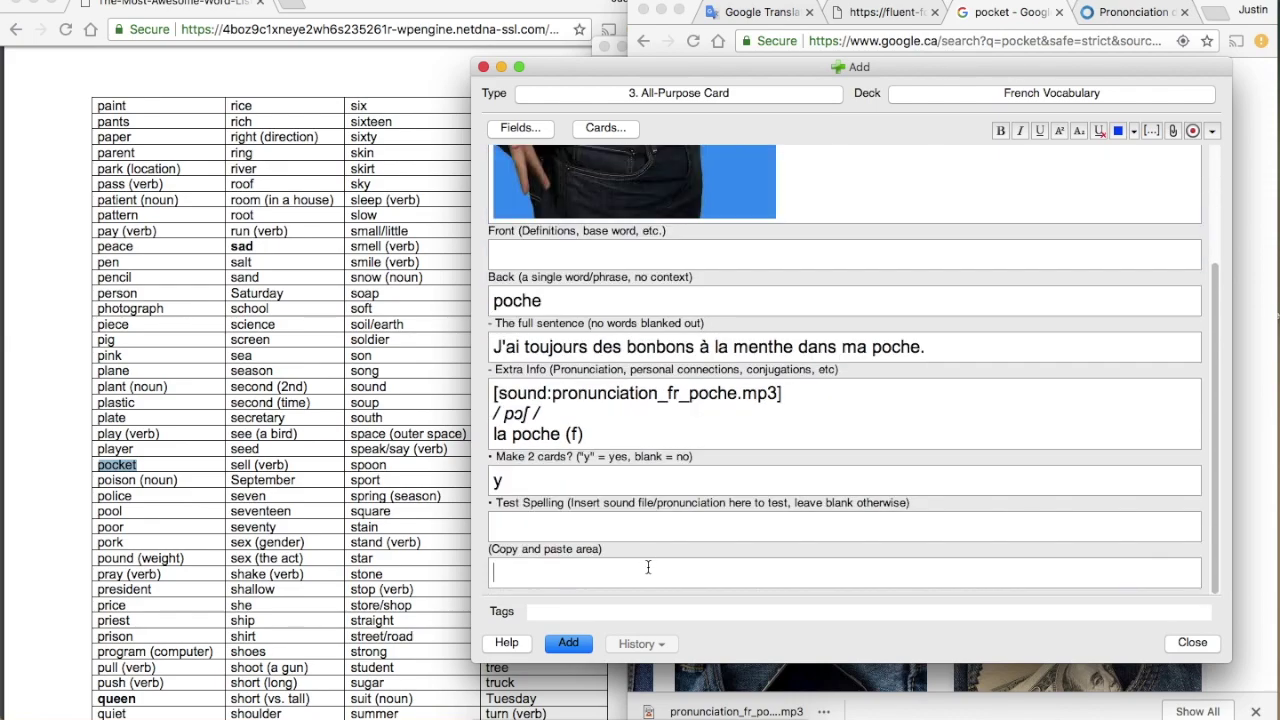
key("super+v")
scroll(648, 567, "up", 5)
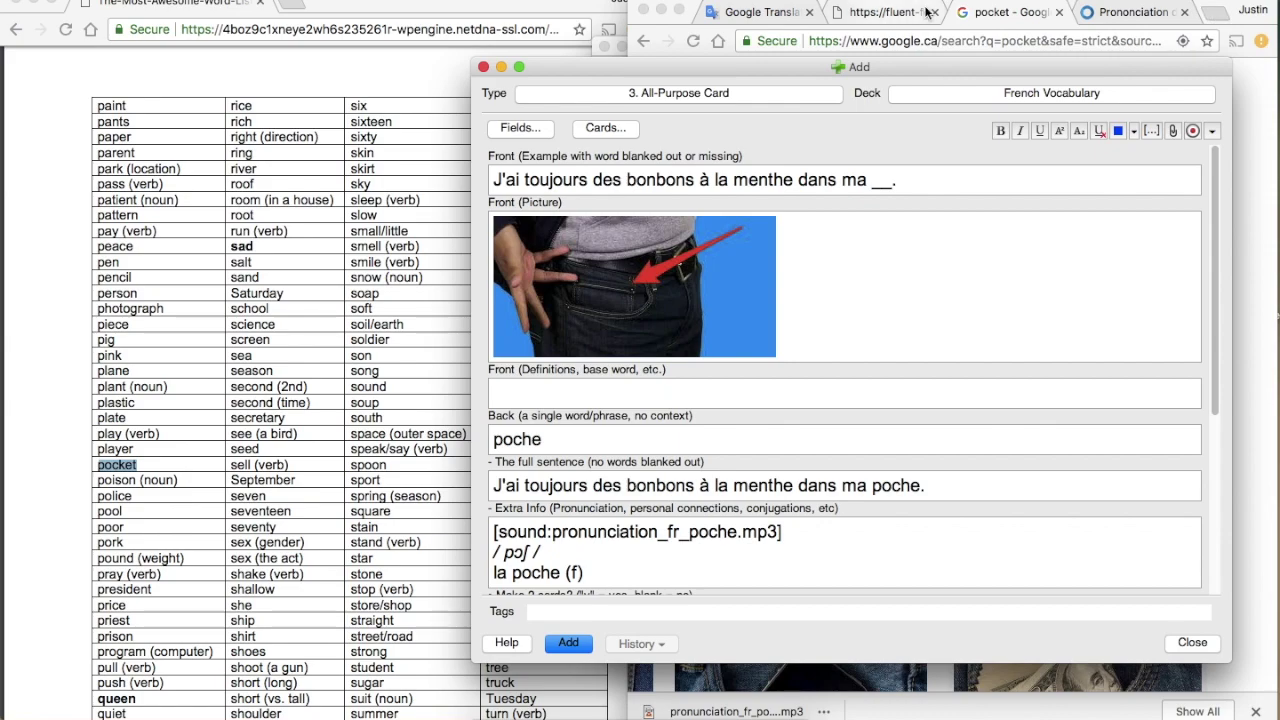
- Search Google Images for 'mint candy' instead of pocket
left_click(1022, 14)
scroll(968, 113, "up", 10)
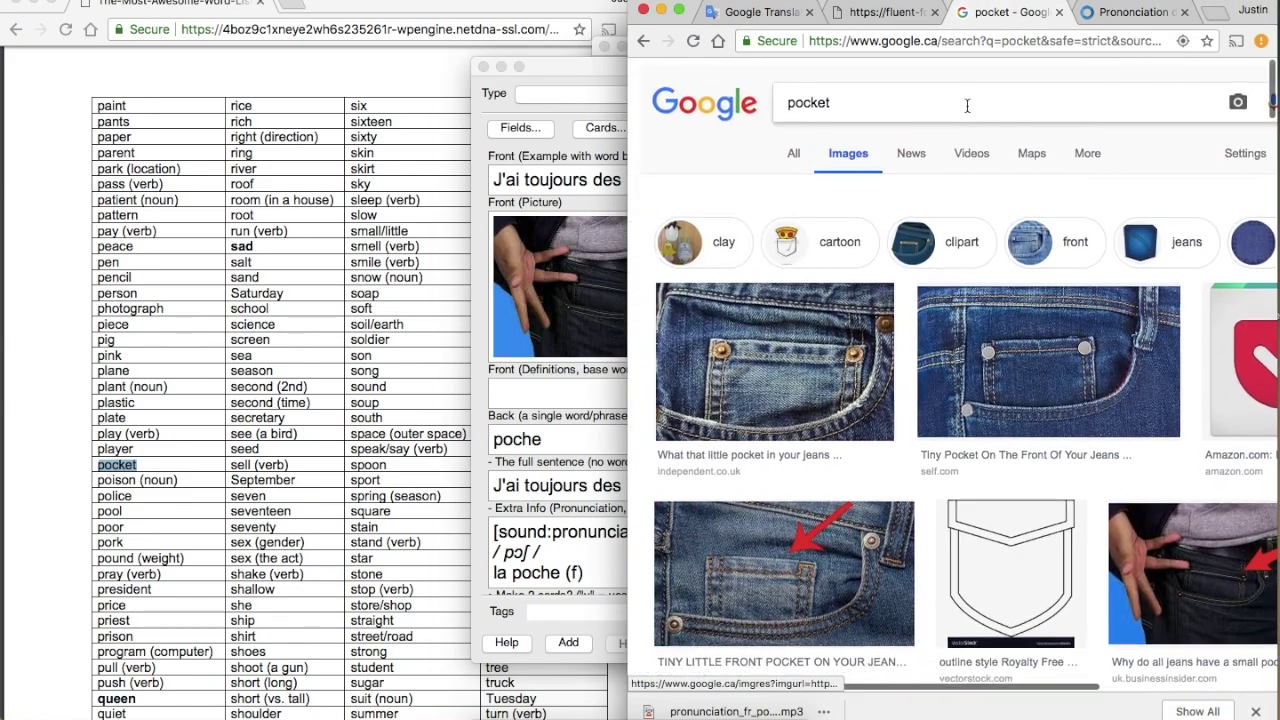
triple_click(930, 95)
type("mint candy")
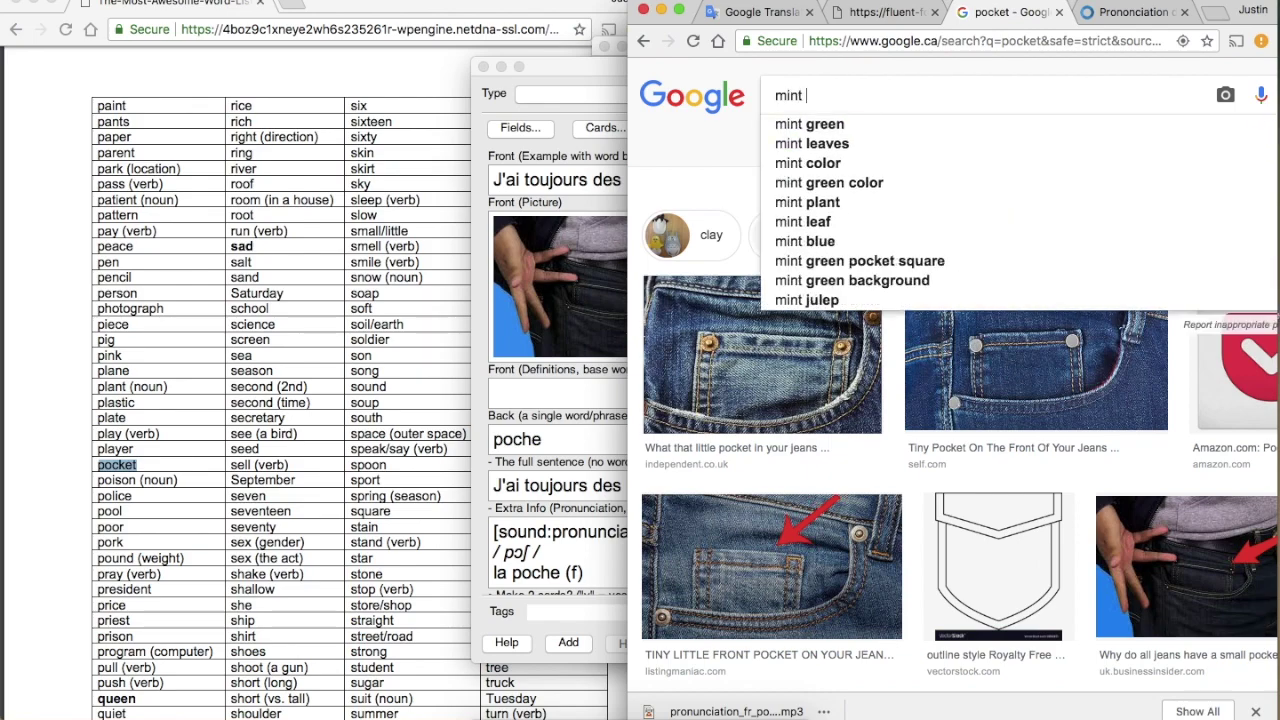
key("Return")
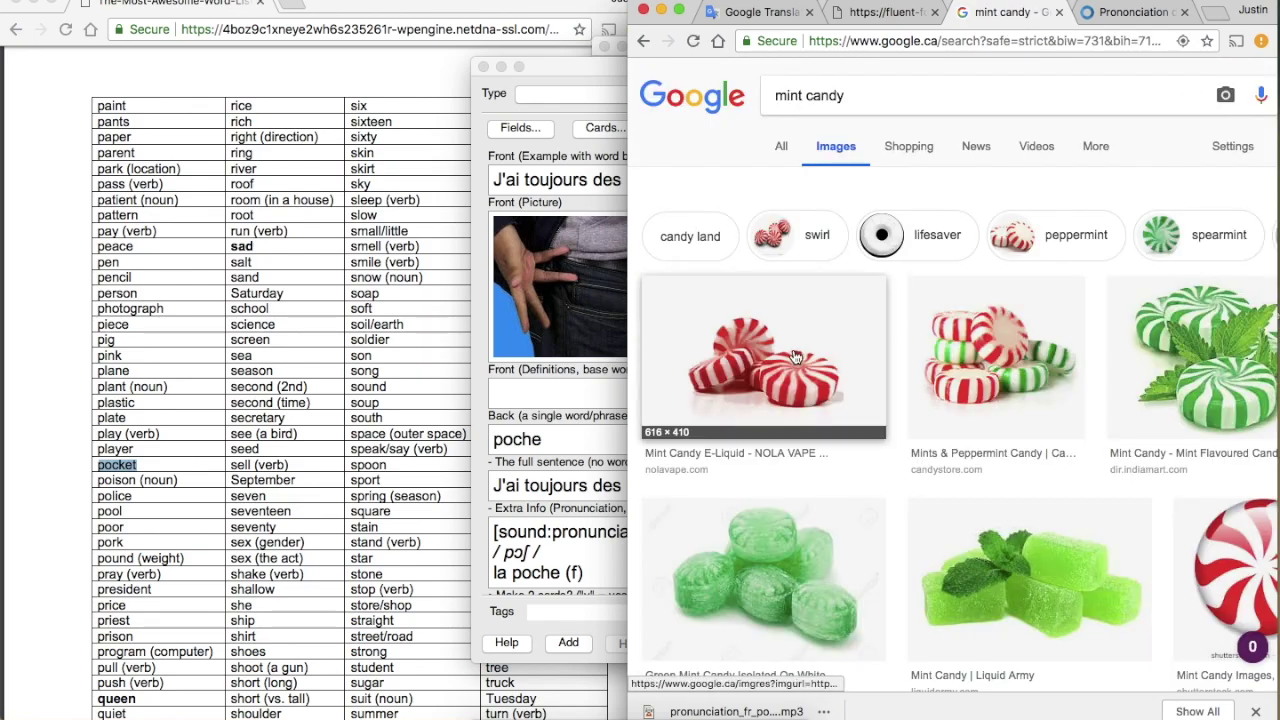
- Copy the red-and-white mint candy image and paste it beside the pocket photo
right_click(794, 349)
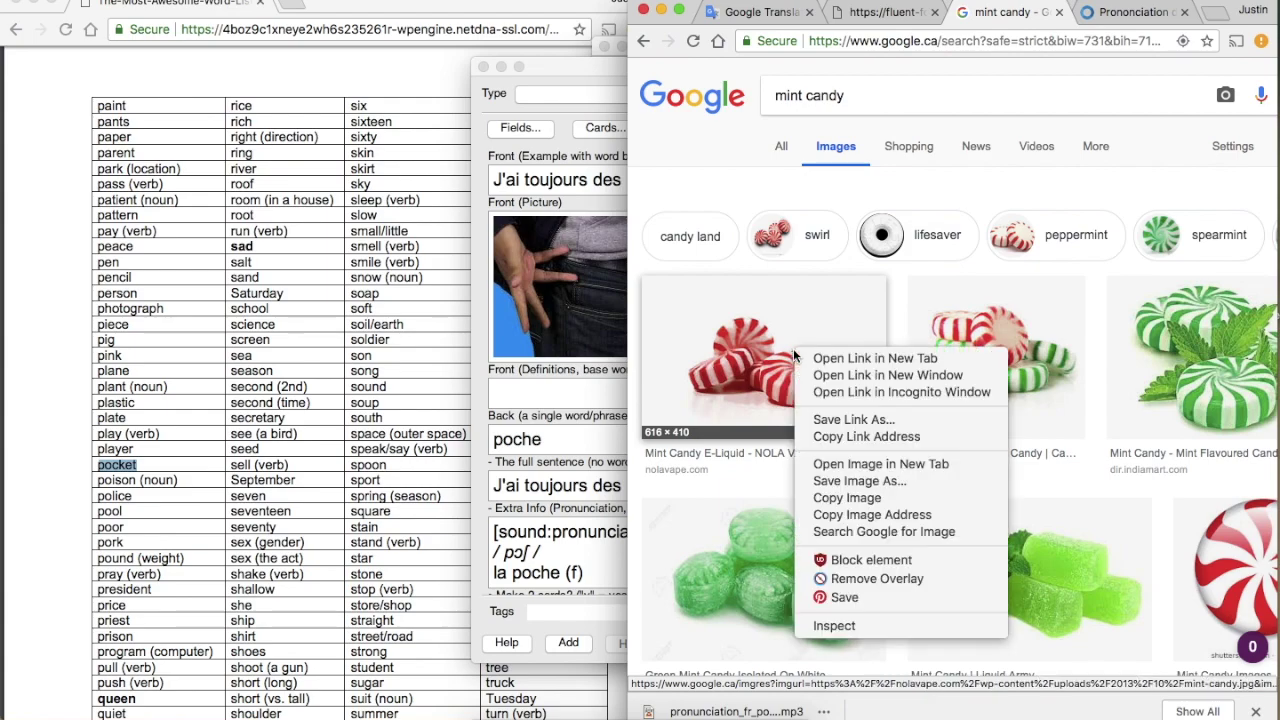
left_click(932, 502)
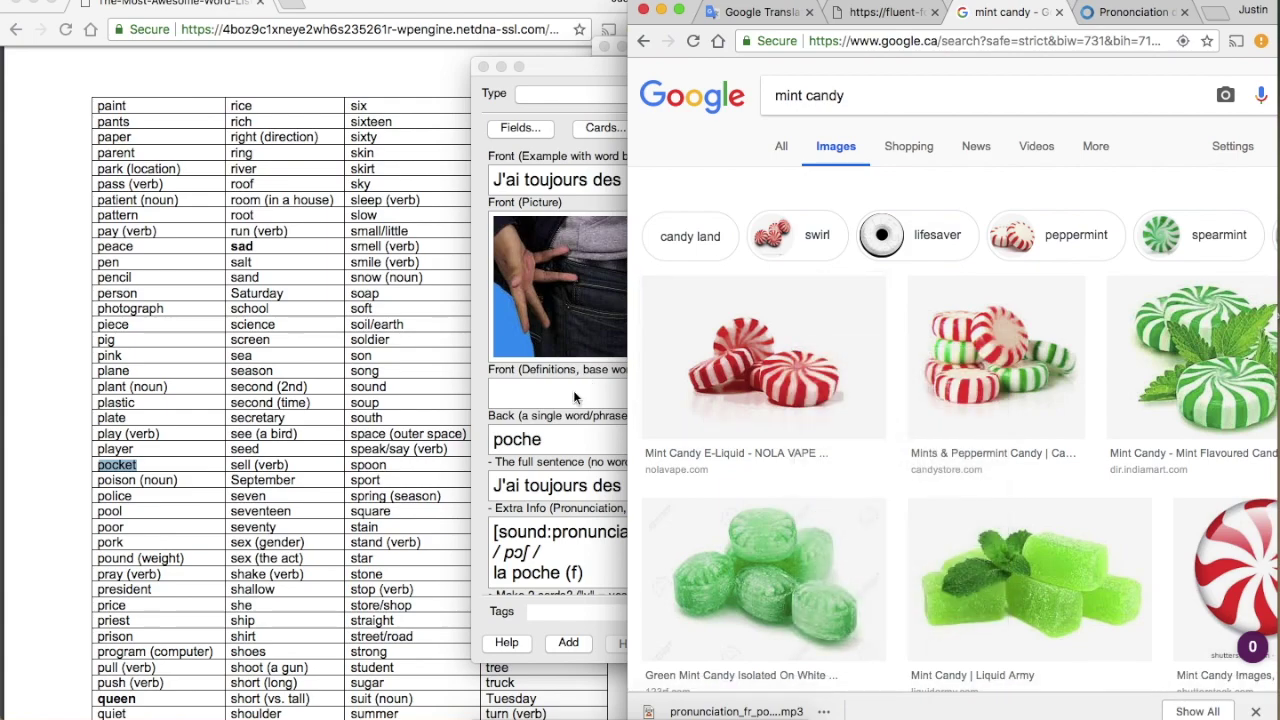
left_click(573, 390)
left_click(832, 323)
key("super+v")
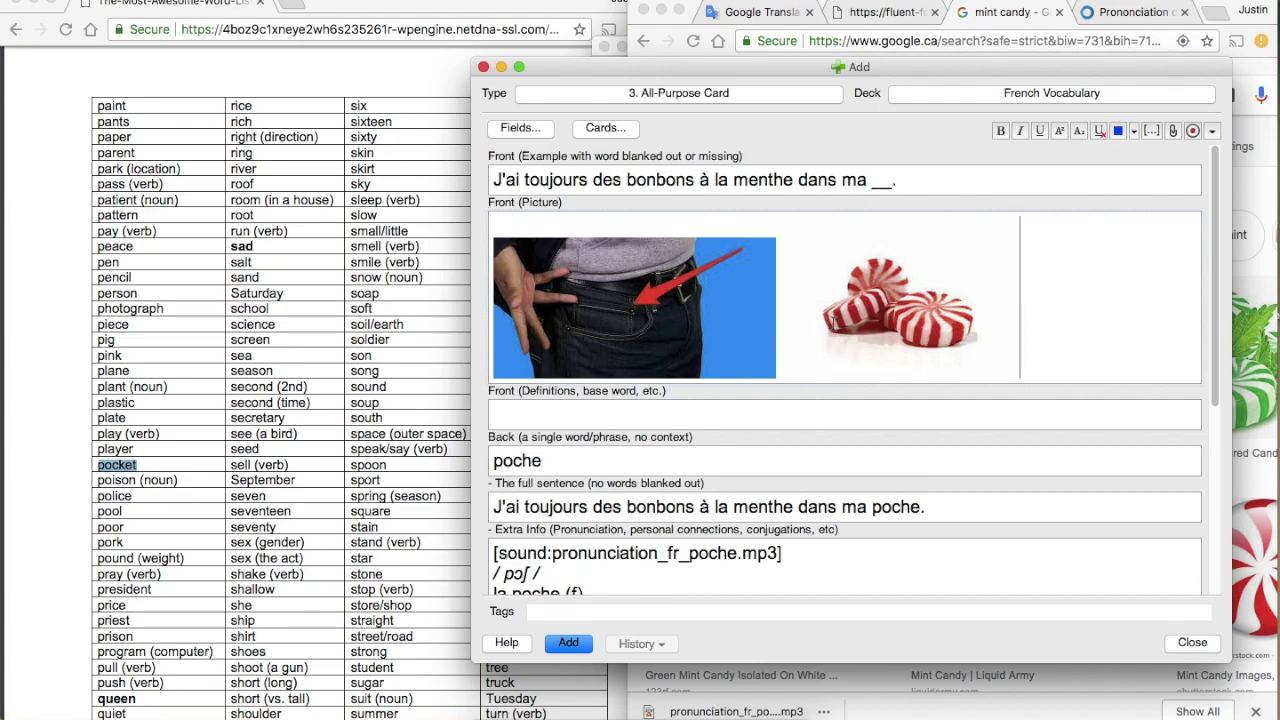
scroll(832, 320, "down", 5)
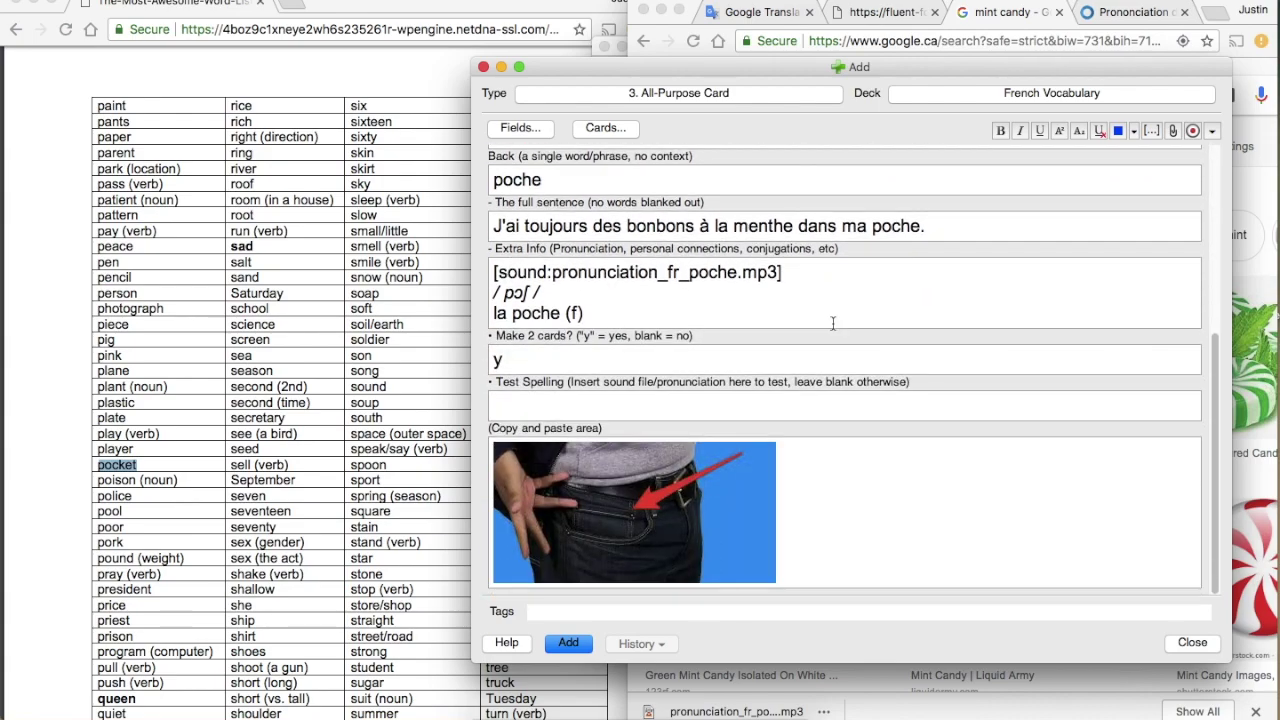
scroll(832, 322, "up", 8)
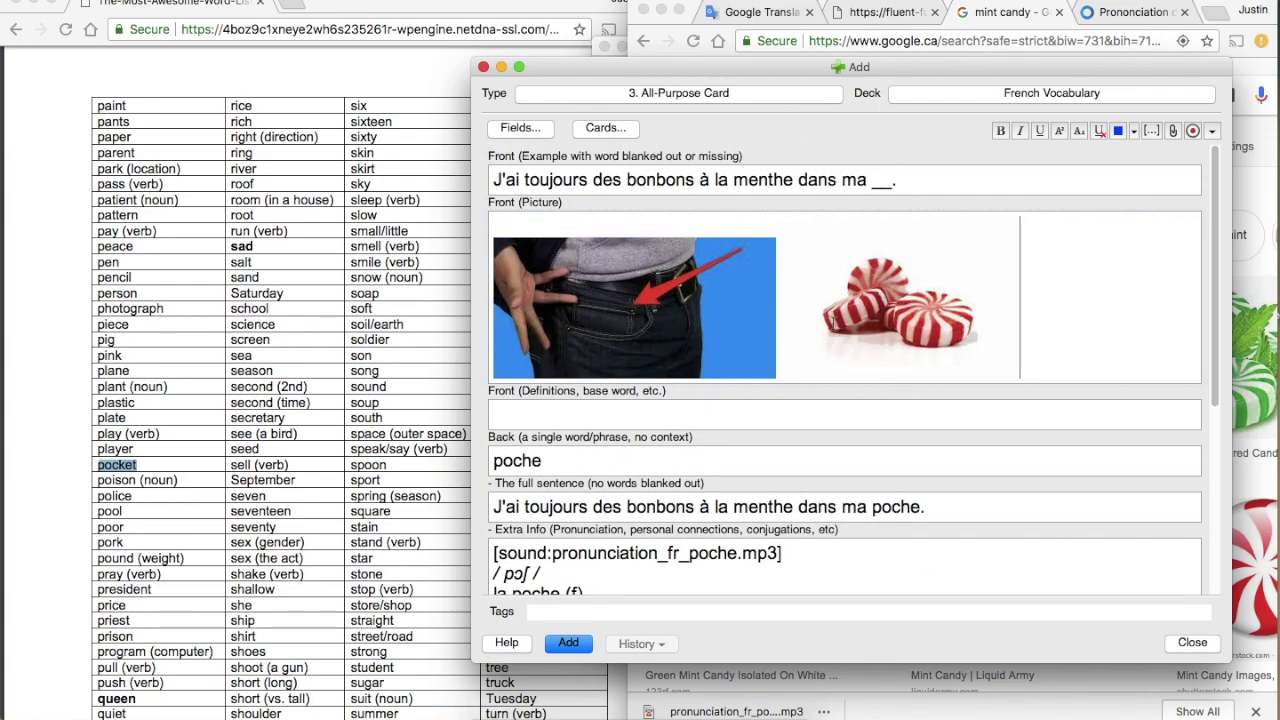
scroll(833, 321, "down", 5)
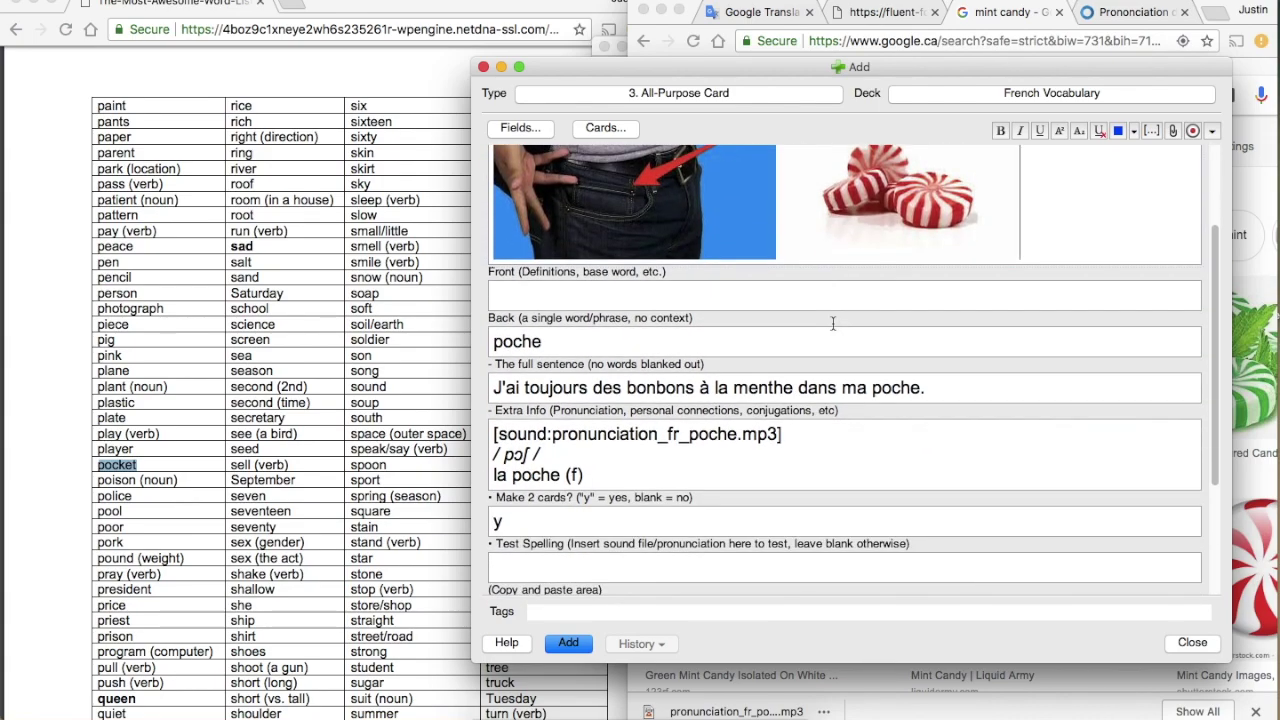
scroll(832, 323, "up", 2)
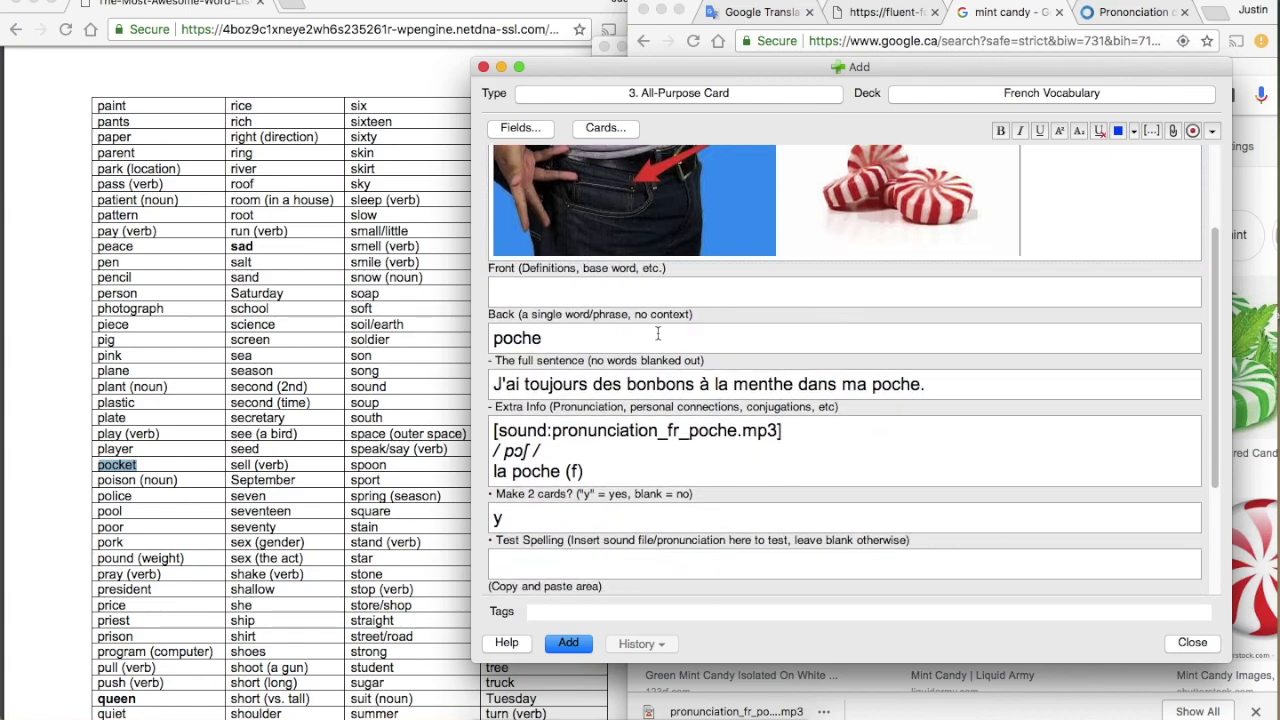
scroll(770, 342, "up", 3)
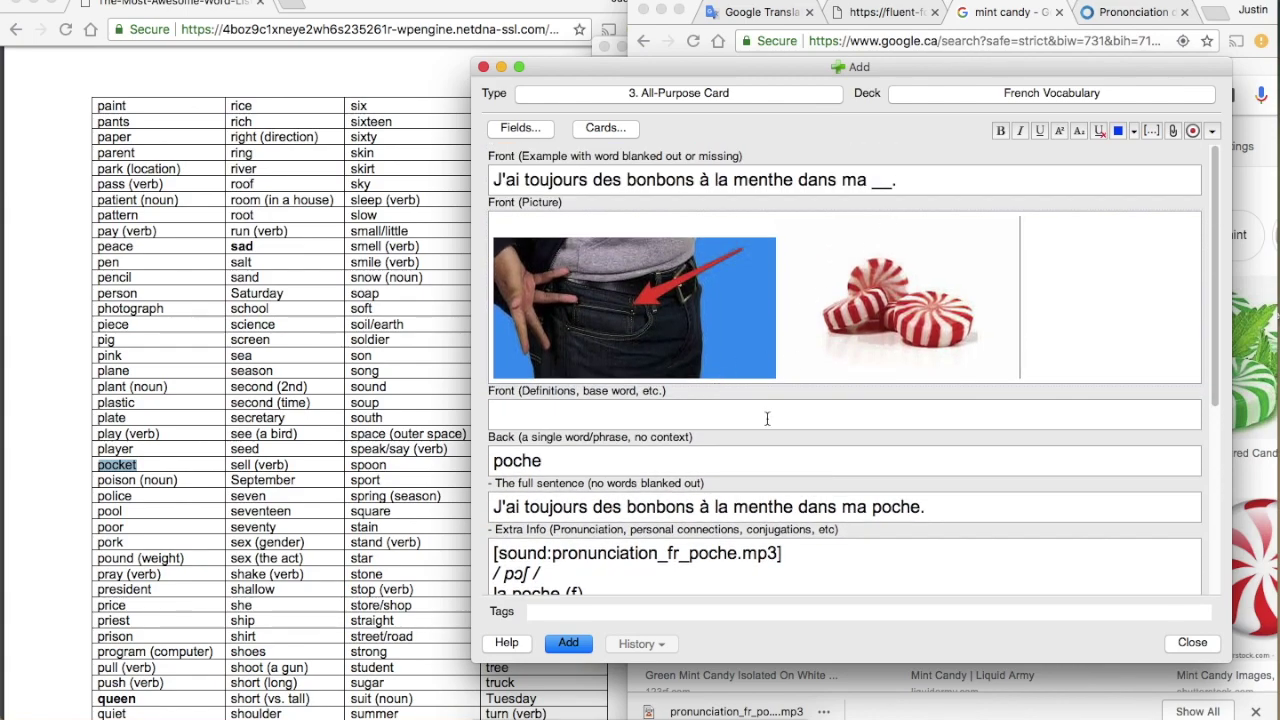
scroll(767, 418, "down", 3)
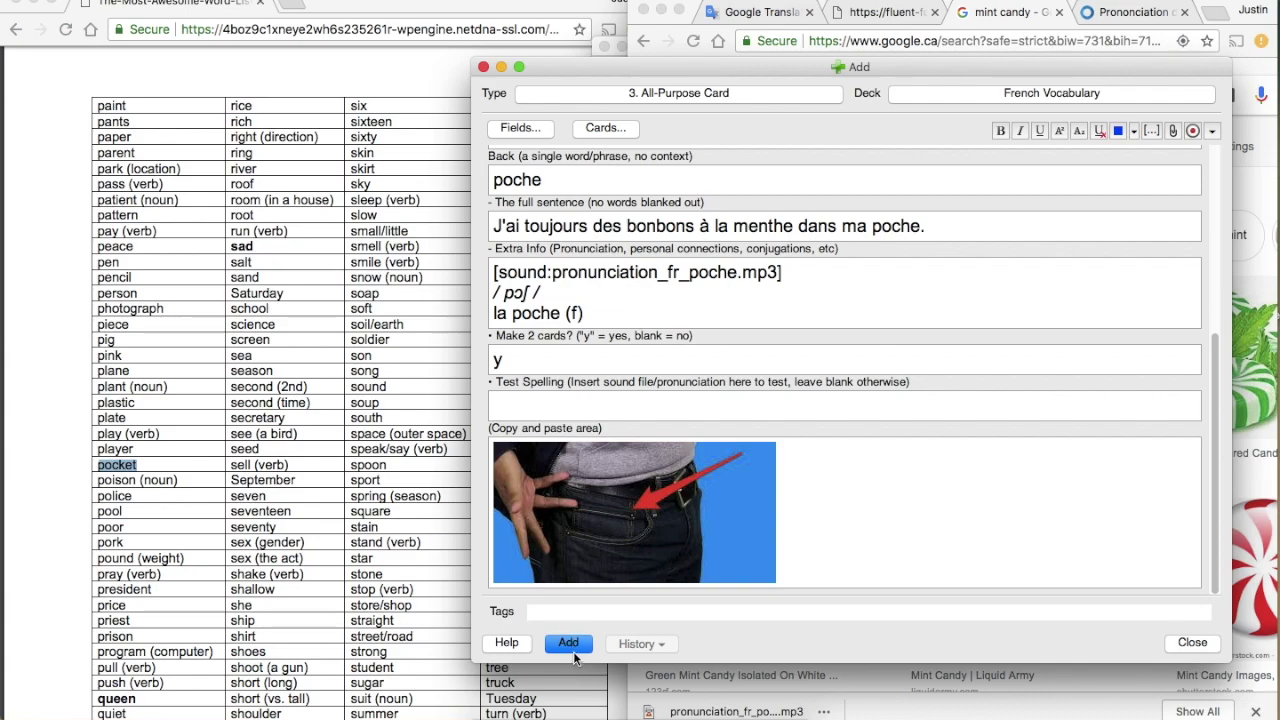
left_click(573, 642)
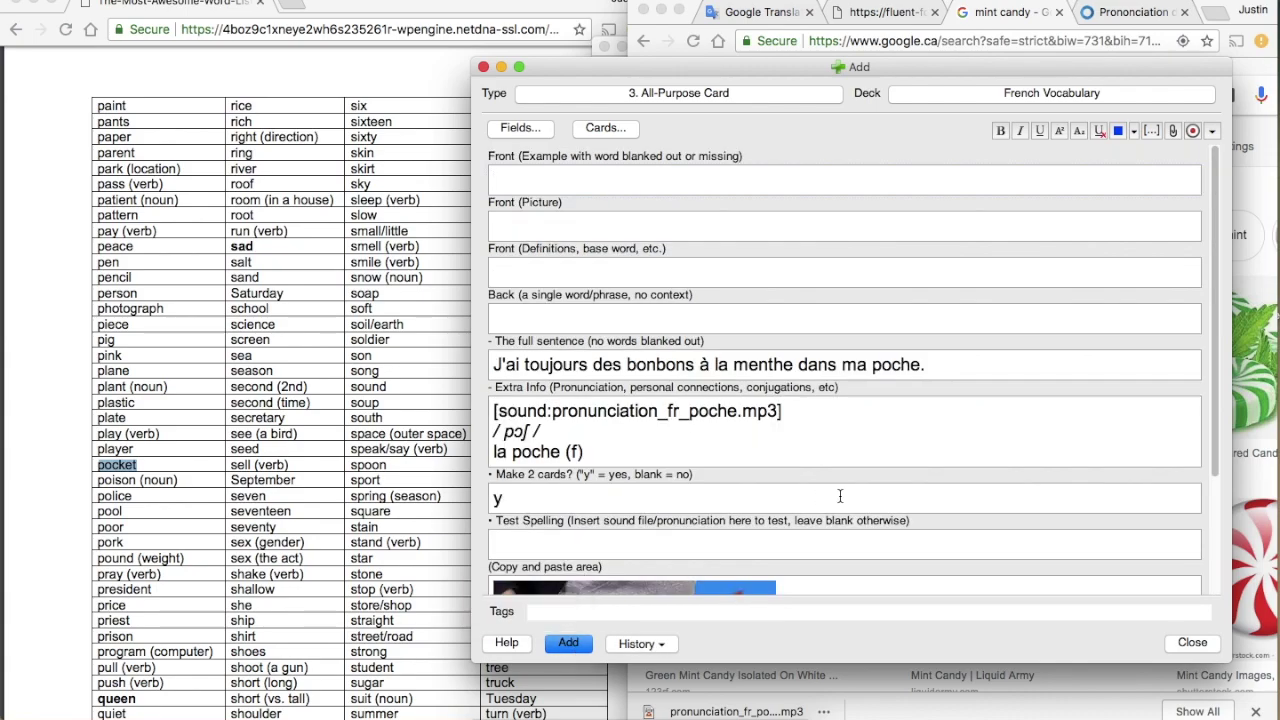
- Cut the leftover poche sound reference and pronunciation out of the Extra Info field
scroll(840, 496, "down", 3)
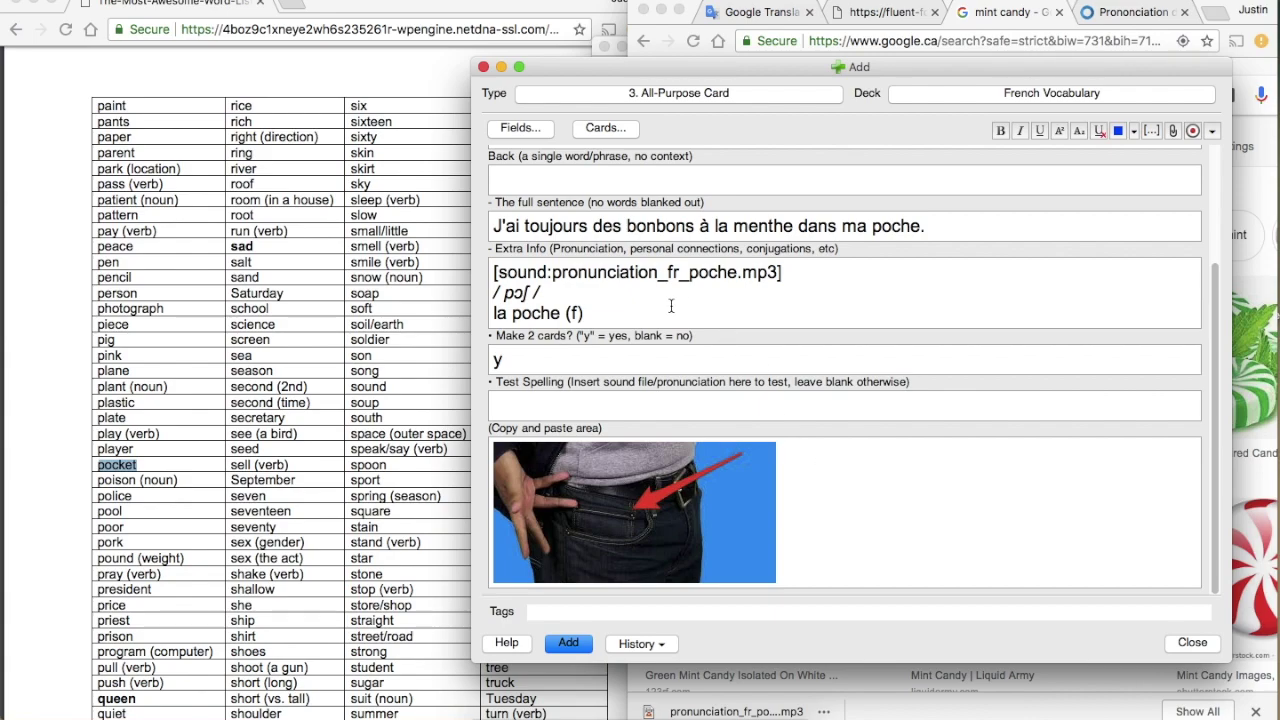
left_click_drag(671, 306, 496, 265)
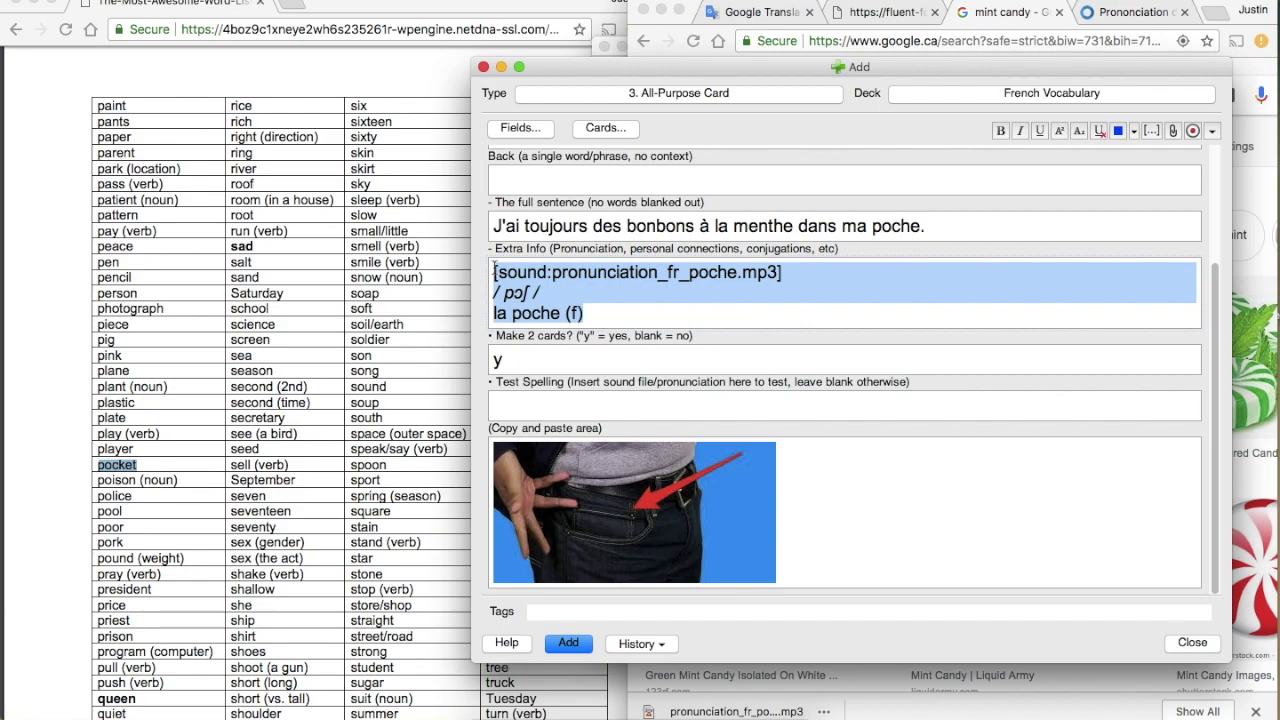
key("super+x")
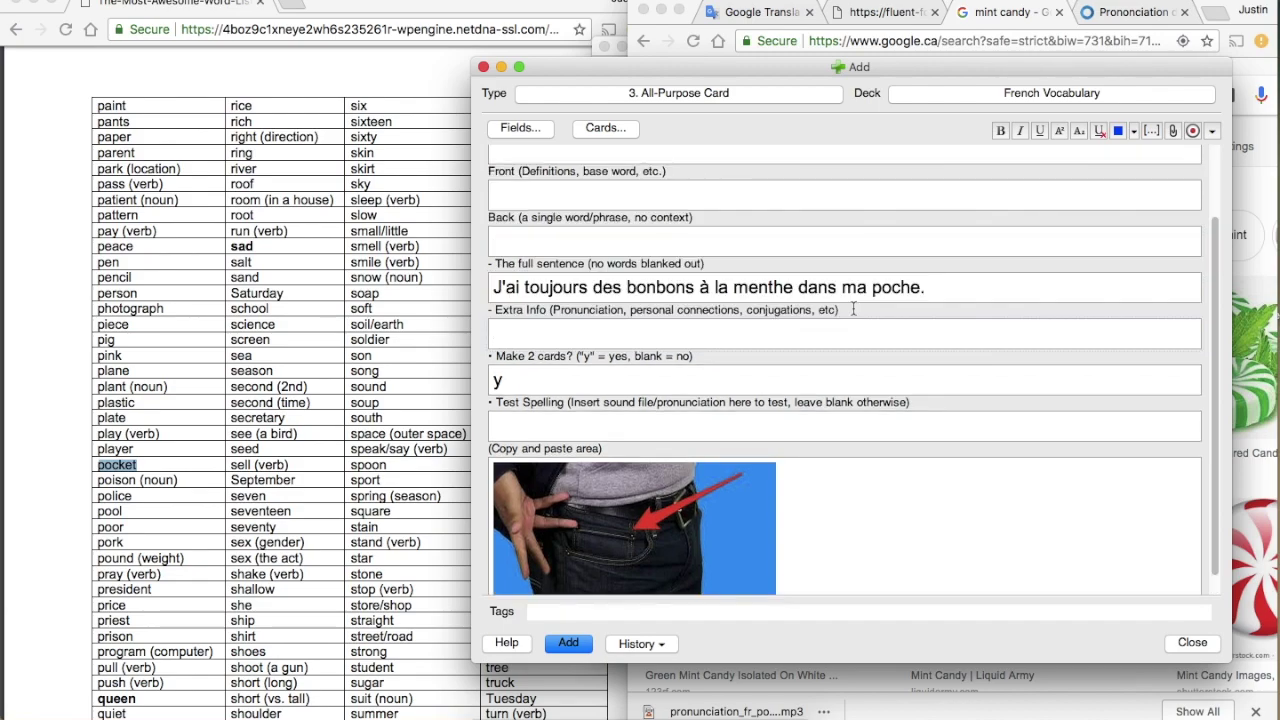
scroll(925, 364, "up", 3)
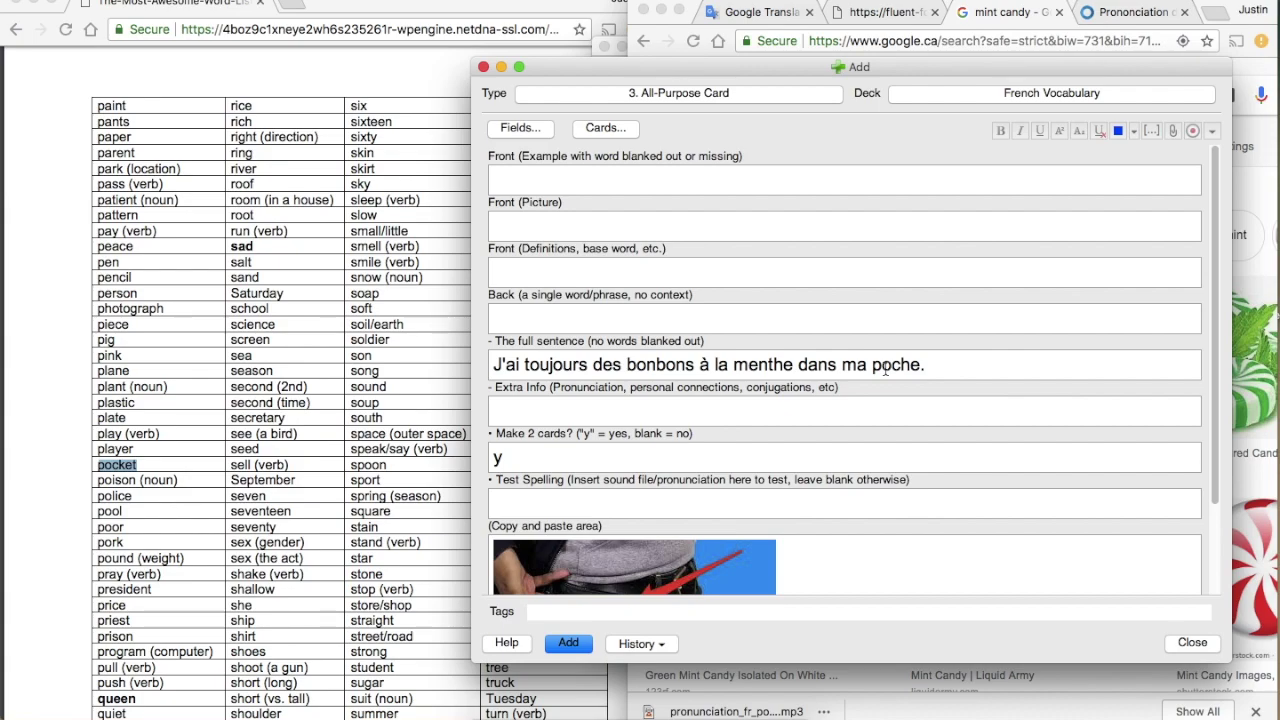
scroll(885, 369, "down", 3)
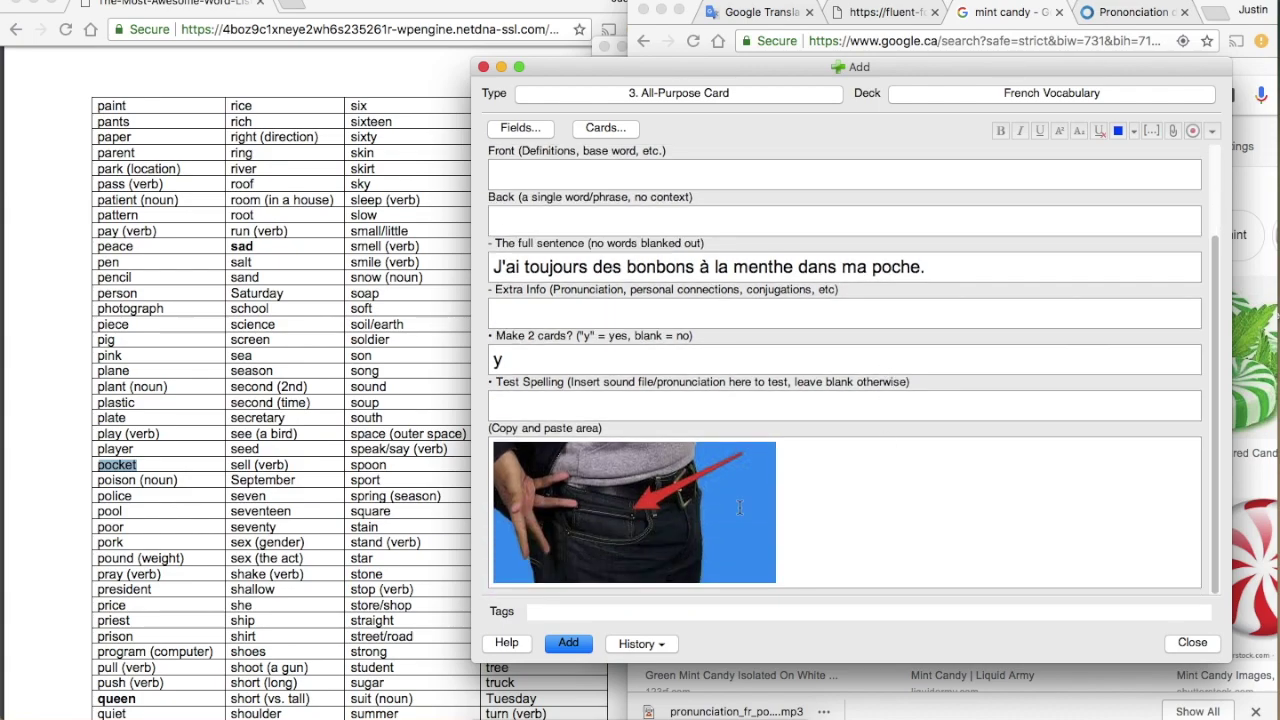
scroll(885, 490, "up", 3)
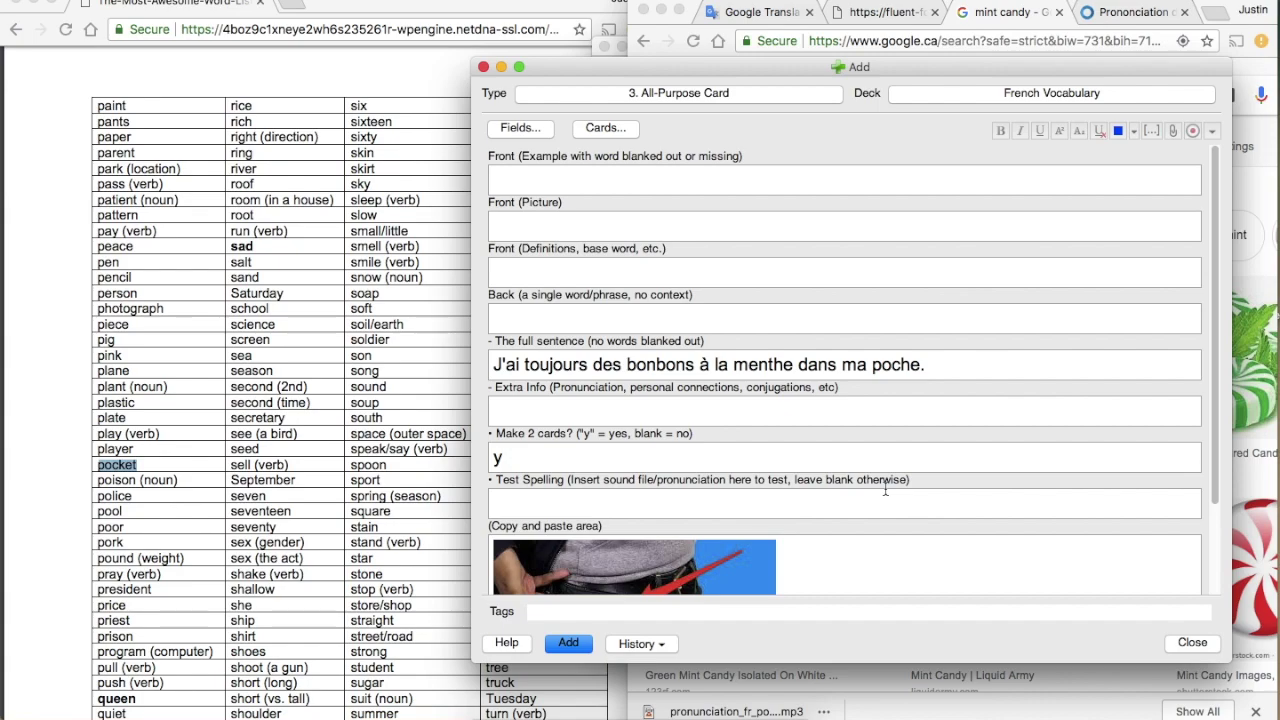
- Copy the full mint-candy sentence into the Front field with 'à la' replaced by '__'
left_click(794, 365)
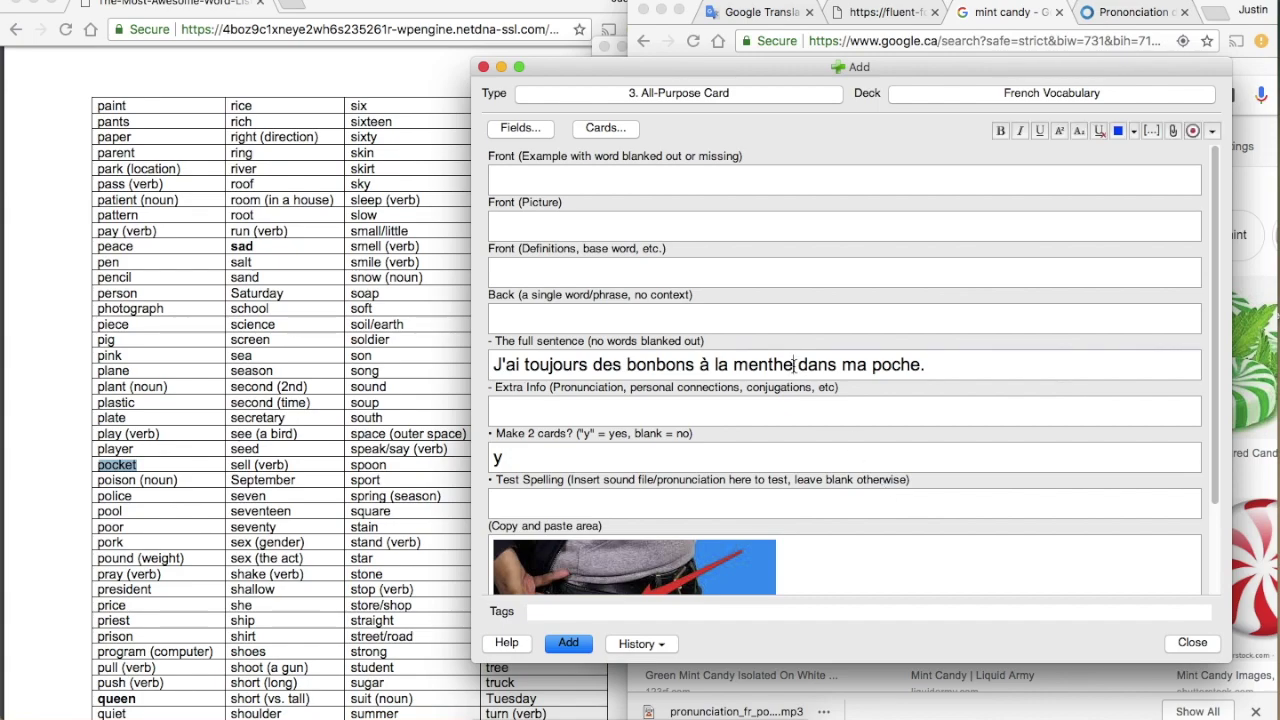
triple_click(794, 365)
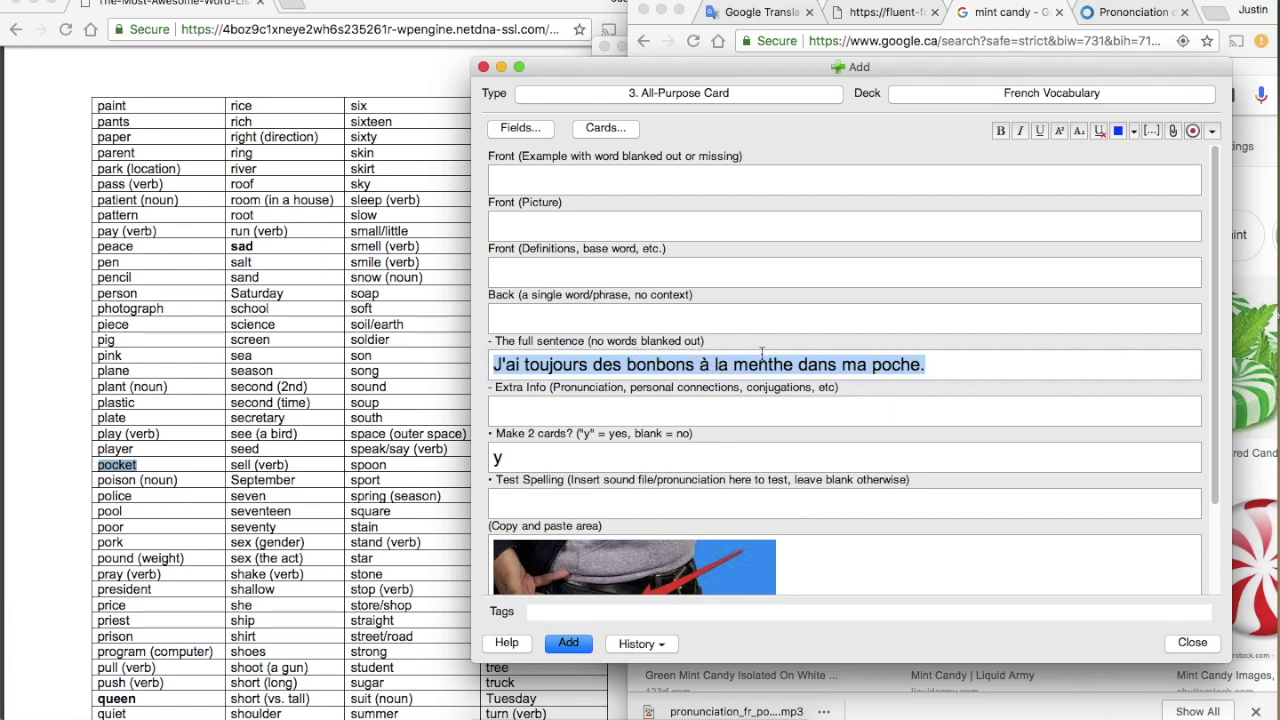
left_click(812, 364)
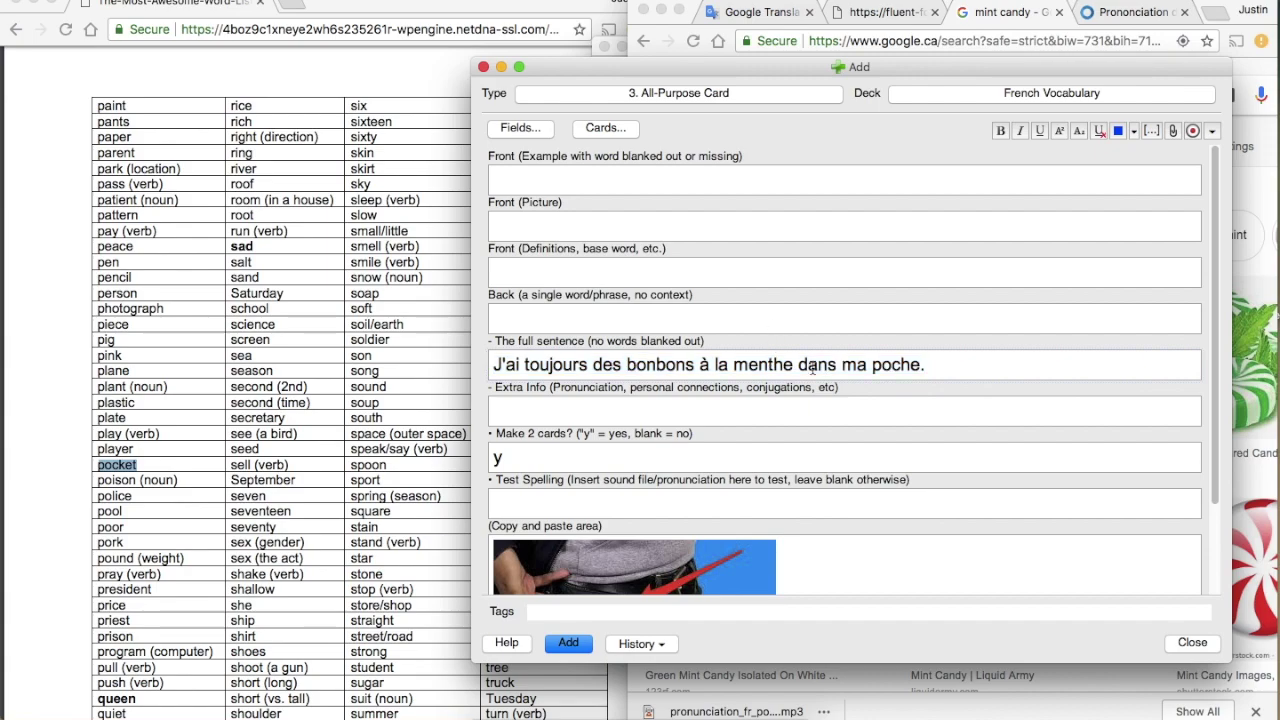
double_click(734, 365)
triple_click(734, 365)
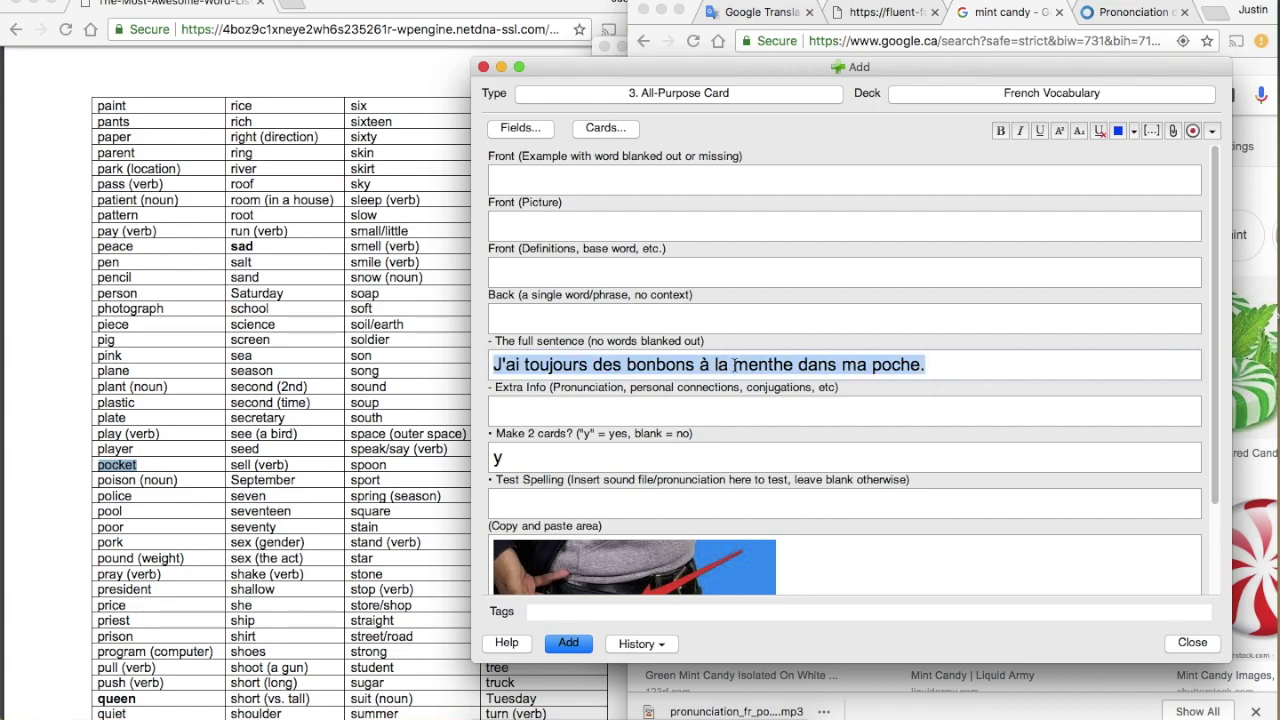
left_click(693, 180)
key("super+v")
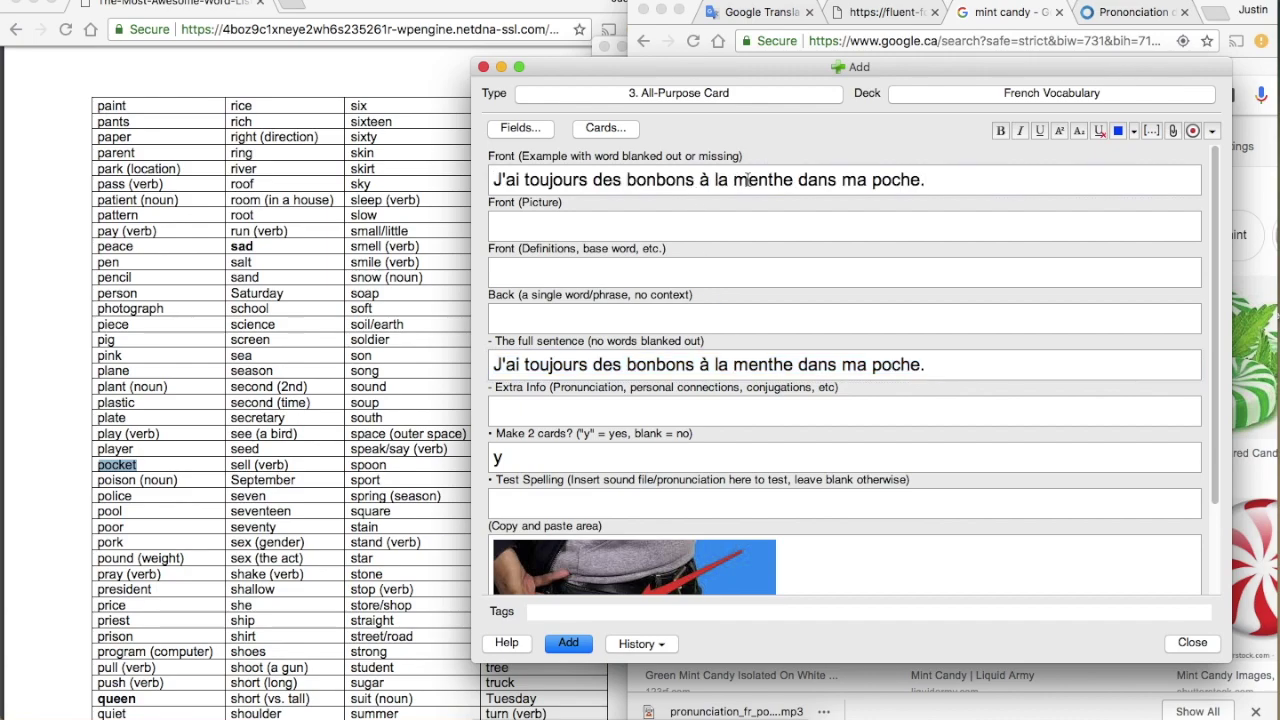
left_click(728, 181)
key("BackSpace")
key("BackSpace")
key("BackSpace")
key("BackSpace")
type("_")
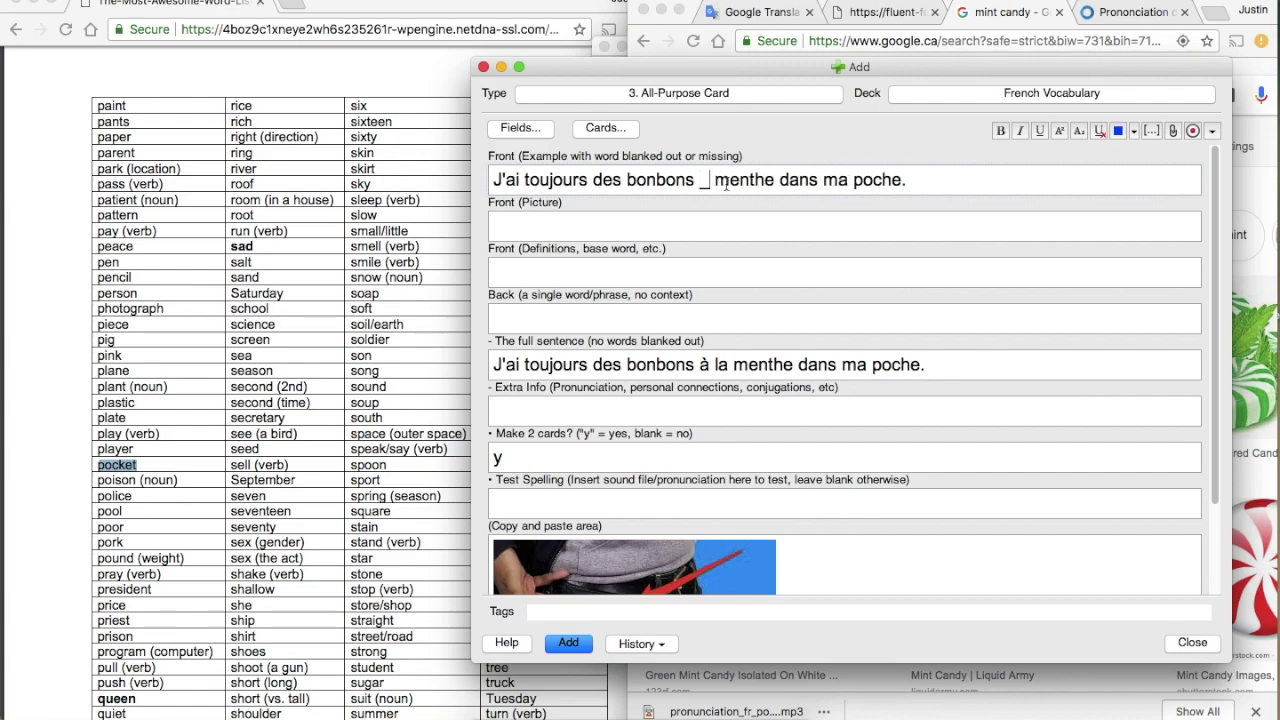
type("_")
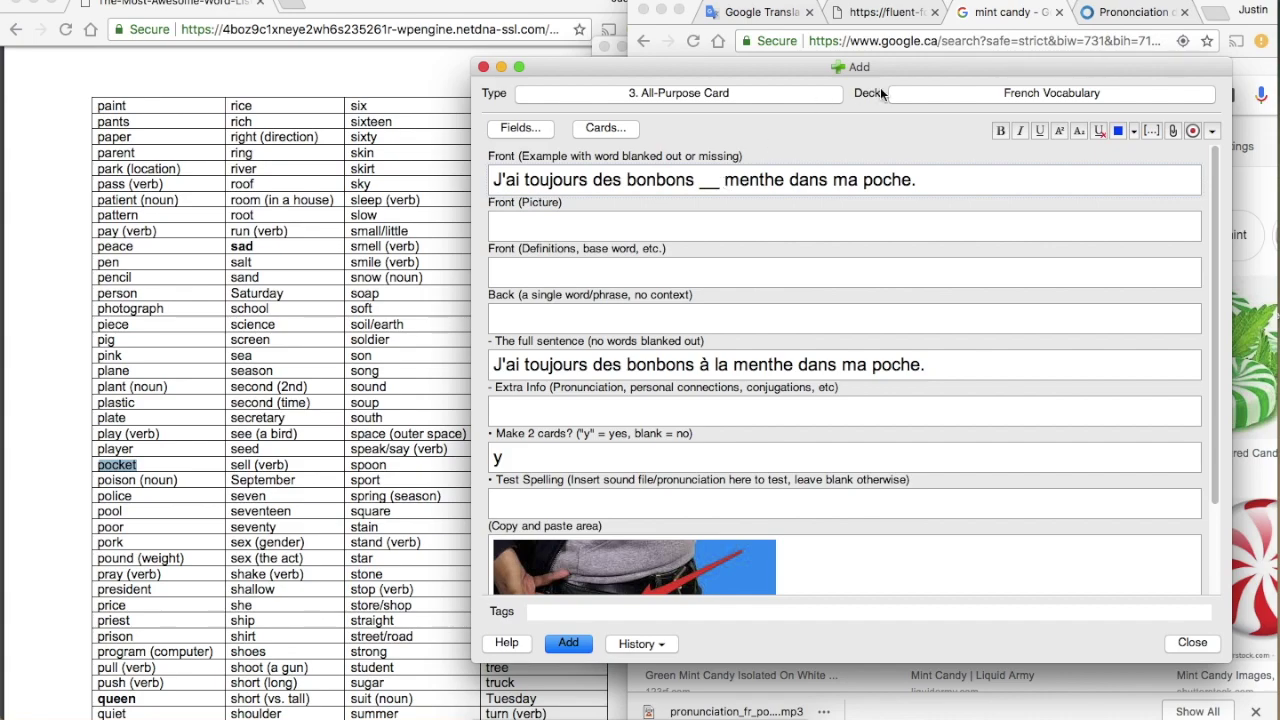
- Enter 'à la' as the Back answer and select the pocket picture in the paste area
left_click(733, 310)
type("À")
key("BackSpace")
type("à")
type("la")
left_click(590, 560)
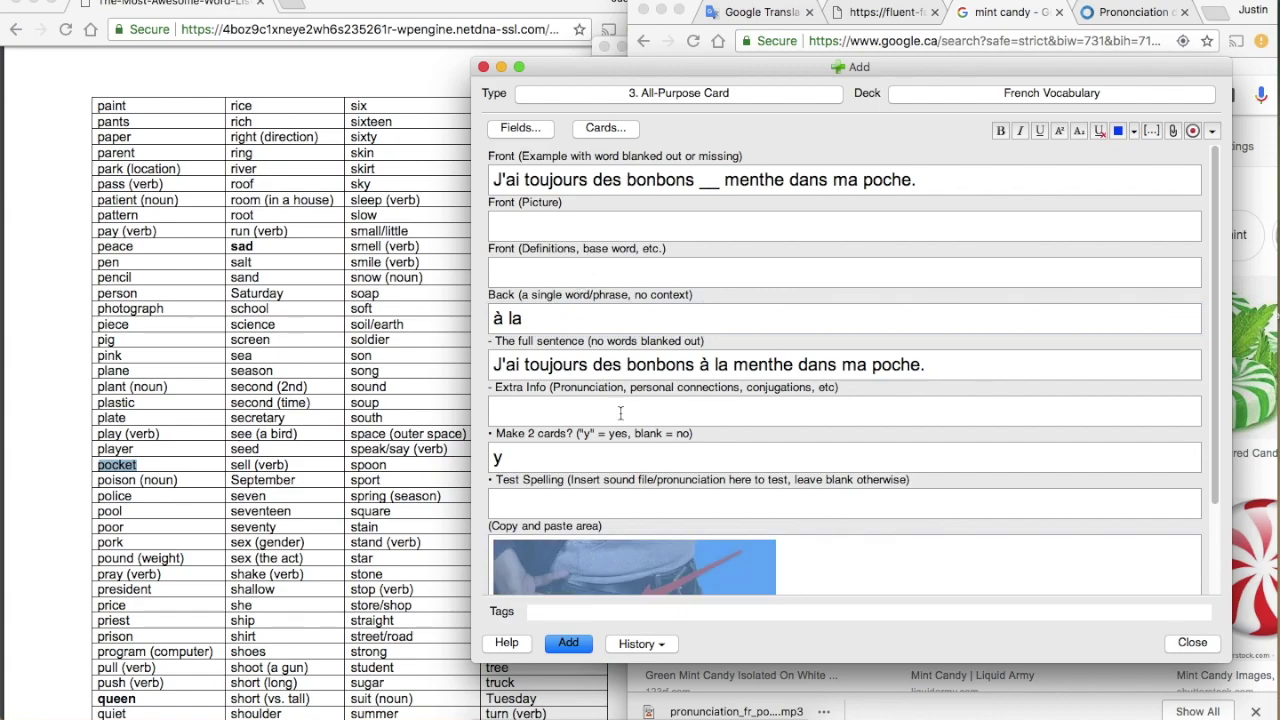
- Paste the pocket picture into Front (Picture) and add the peppermint candy image beside it
left_click(670, 230)
key("super+v")
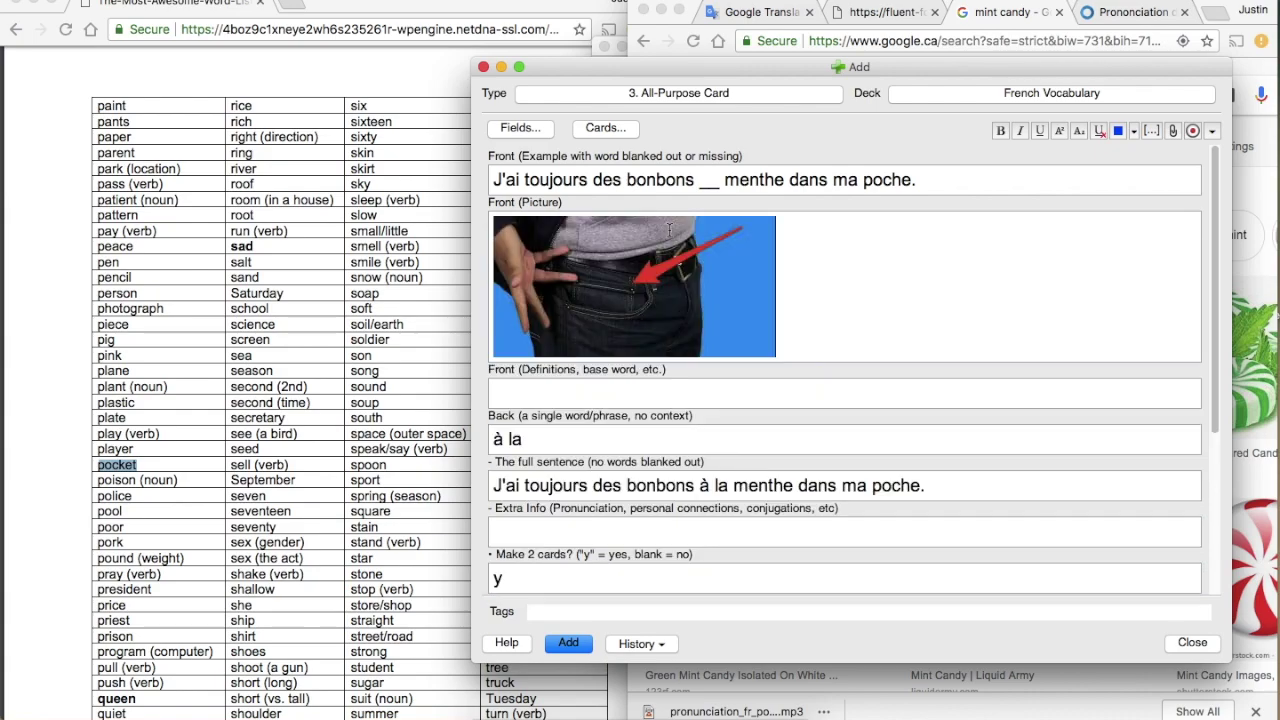
left_click(1000, 14)
right_click(800, 338)
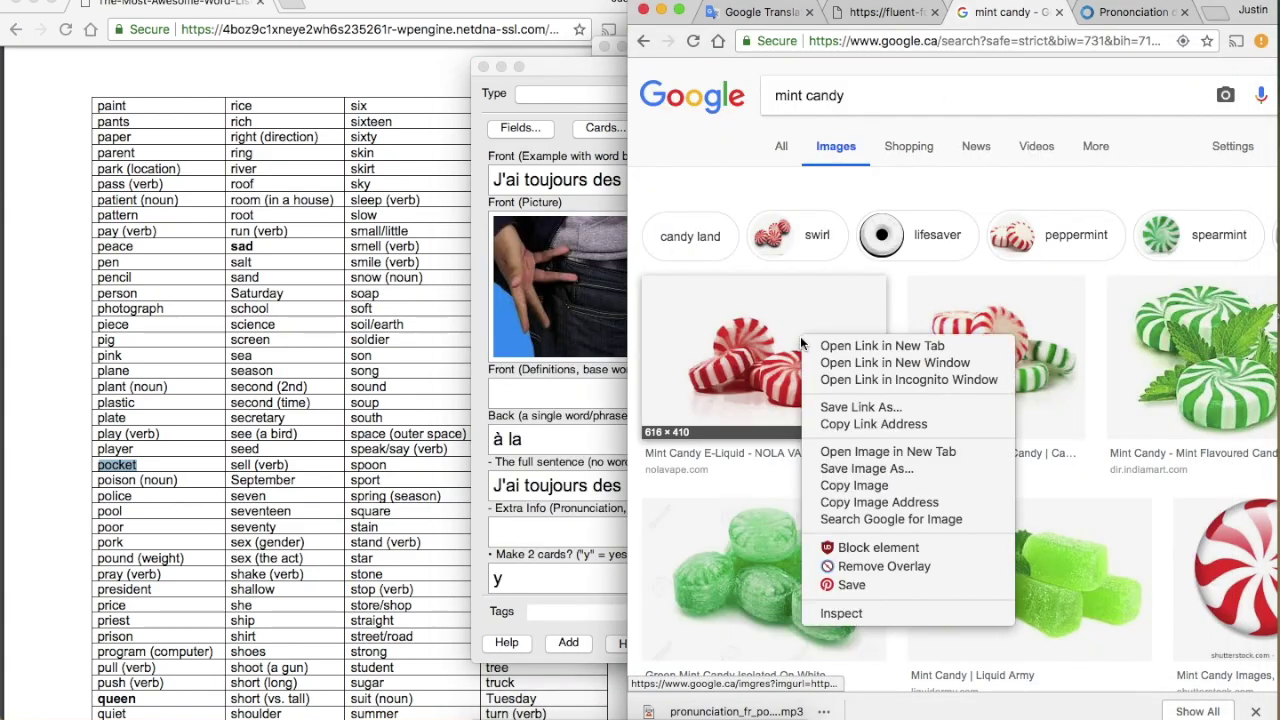
left_click(898, 487)
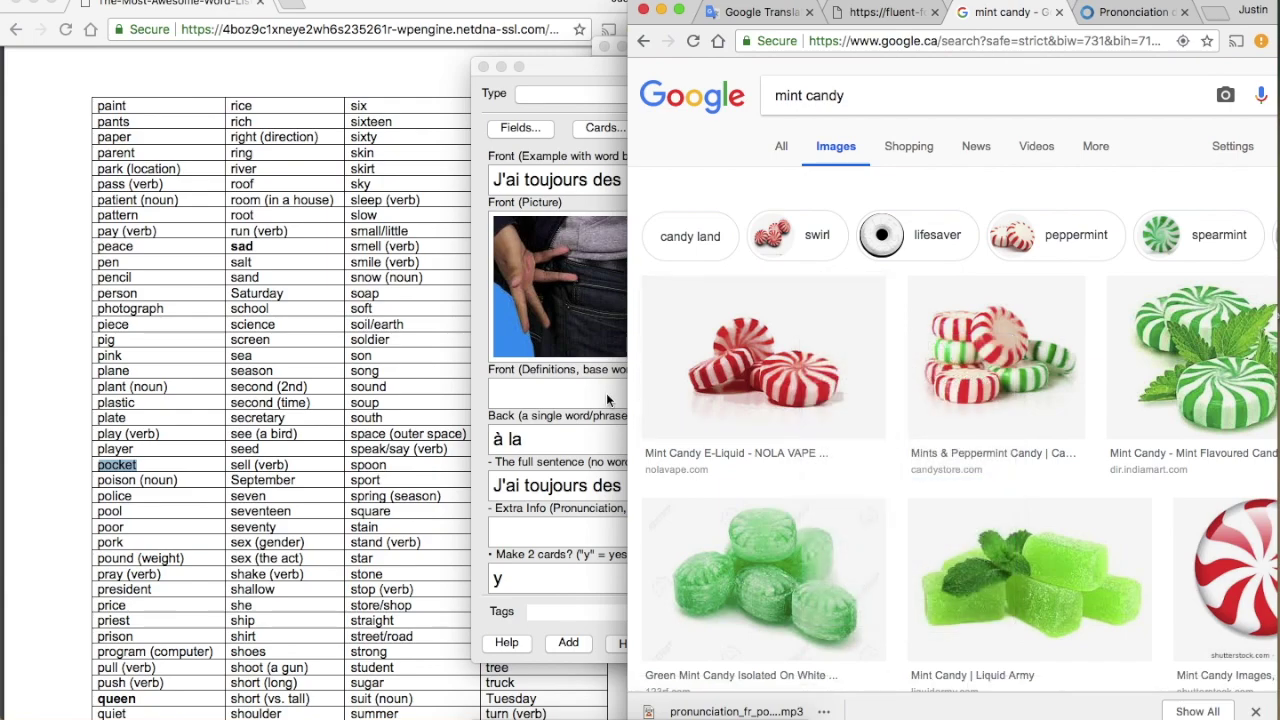
left_click(606, 392)
scroll(742, 538, "down", 5)
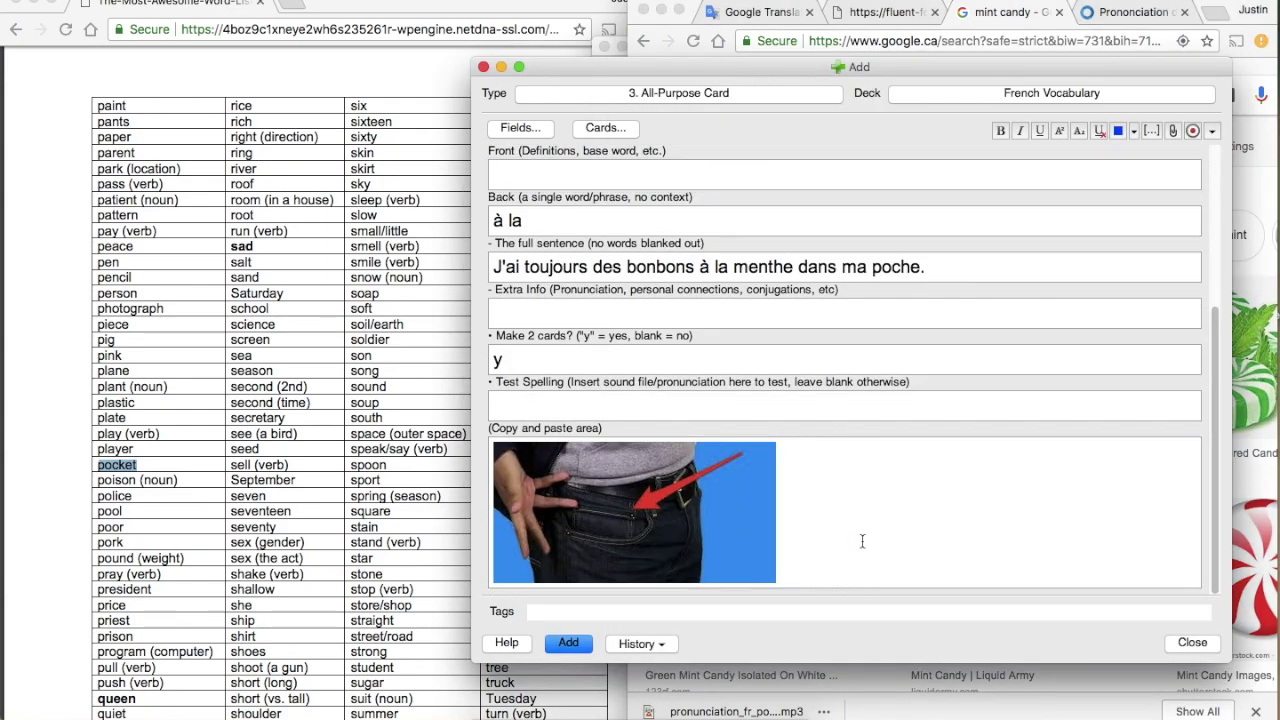
scroll(862, 541, "up", 5)
left_click(866, 320)
key("super+v")
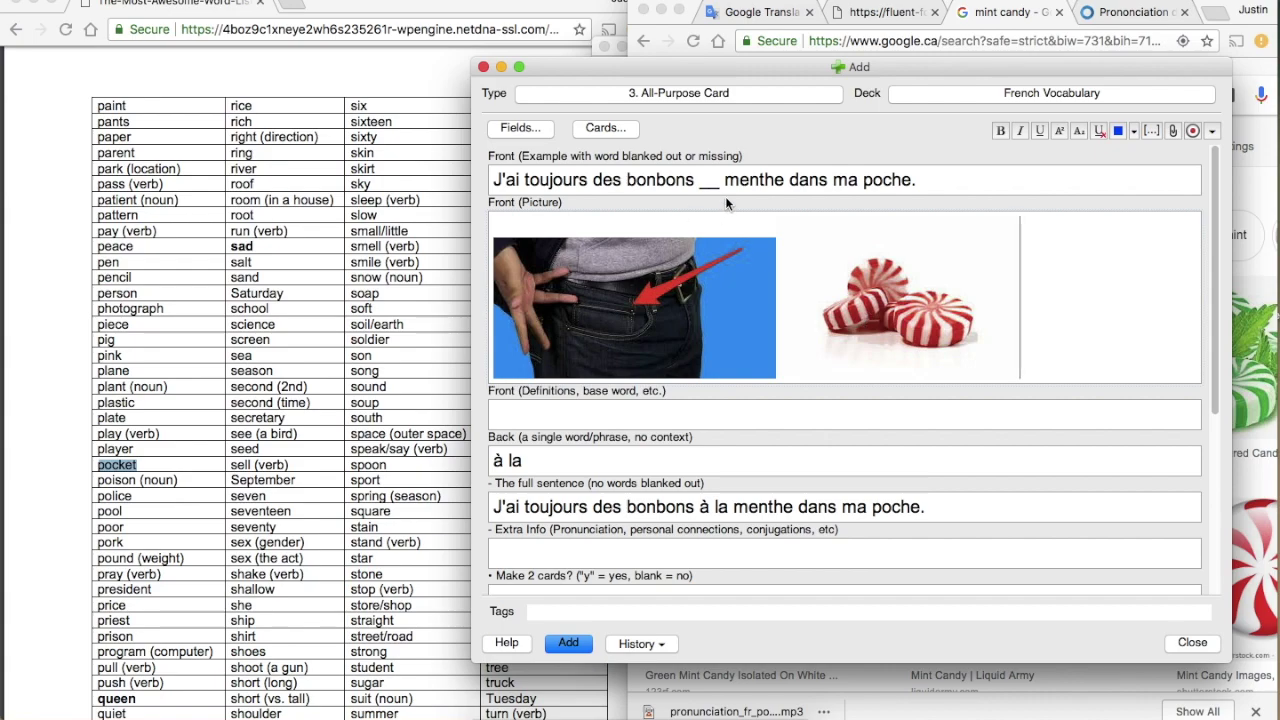
- Scroll through the note to review all its filled-in fields
scroll(757, 285, "down", 4)
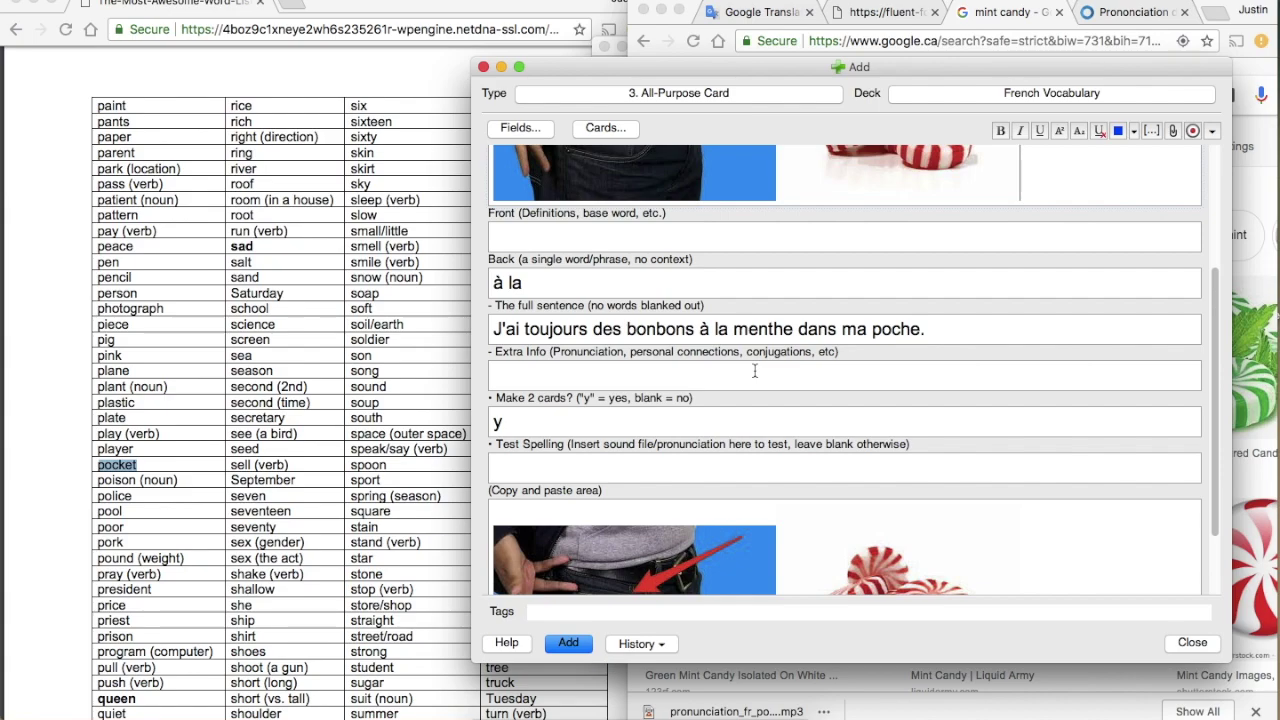
scroll(755, 371, "up", 3)
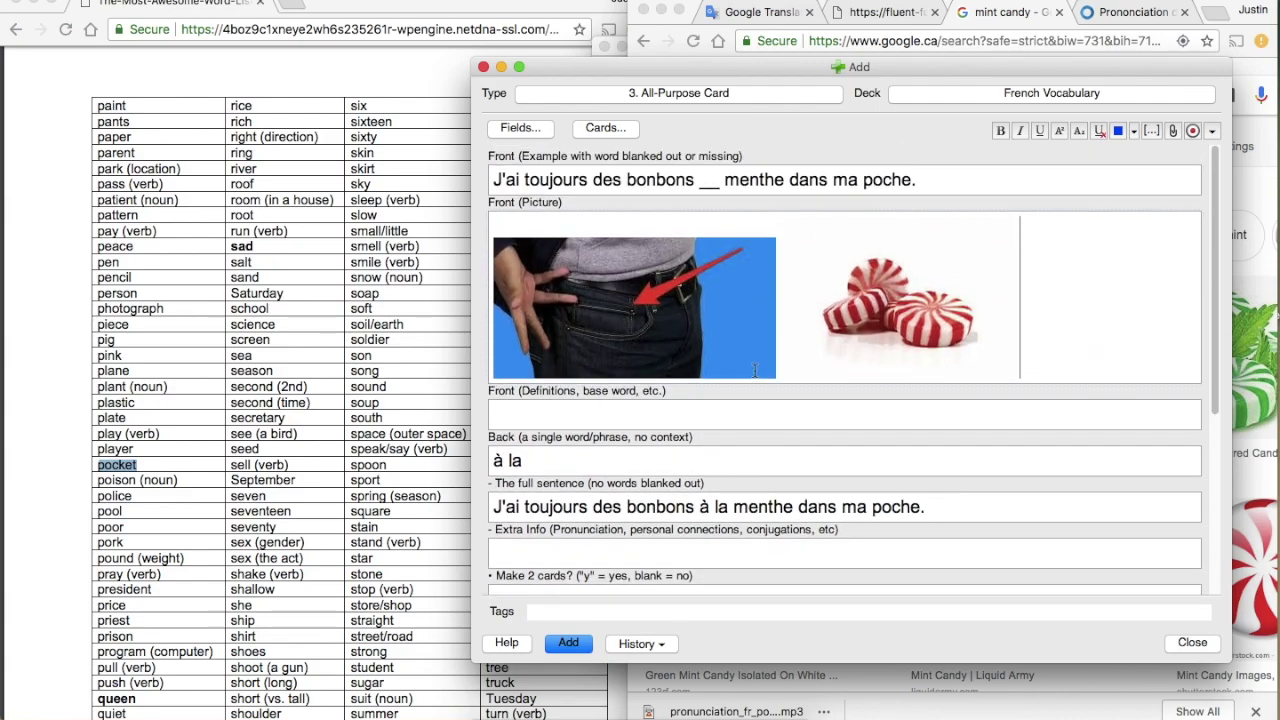
scroll(755, 371, "down", 3)
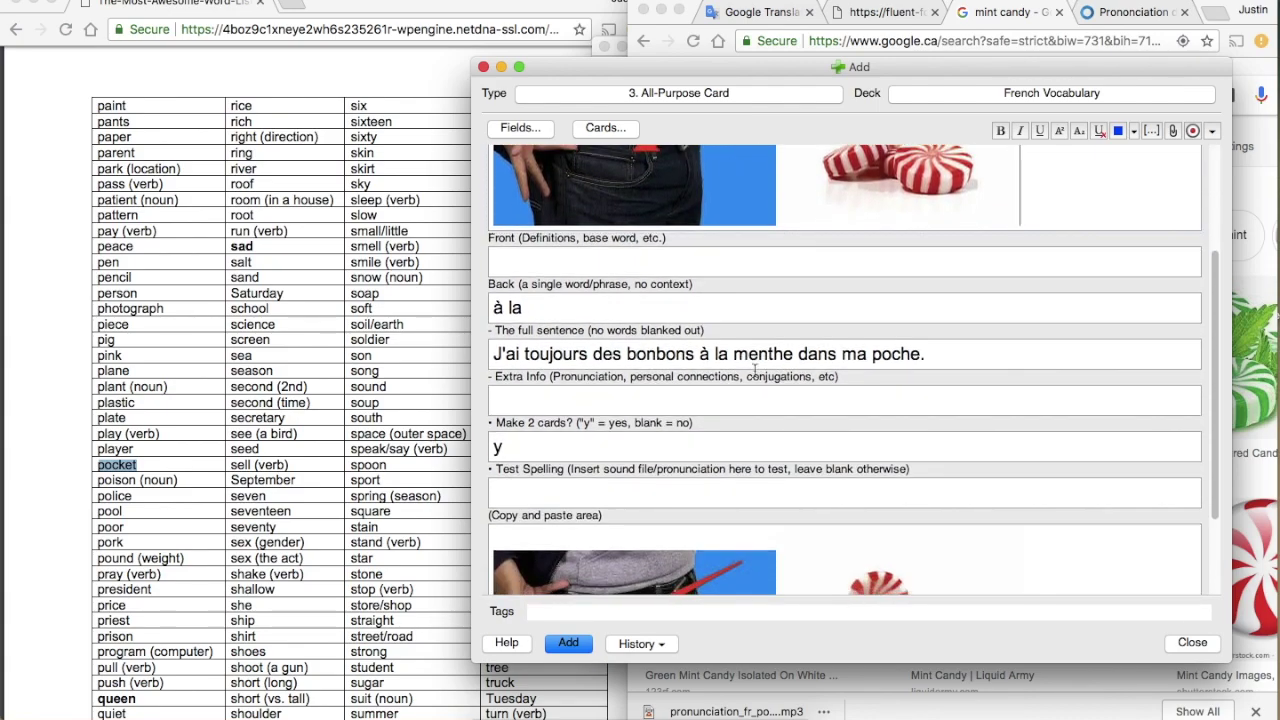
scroll(755, 370, "up", 3)
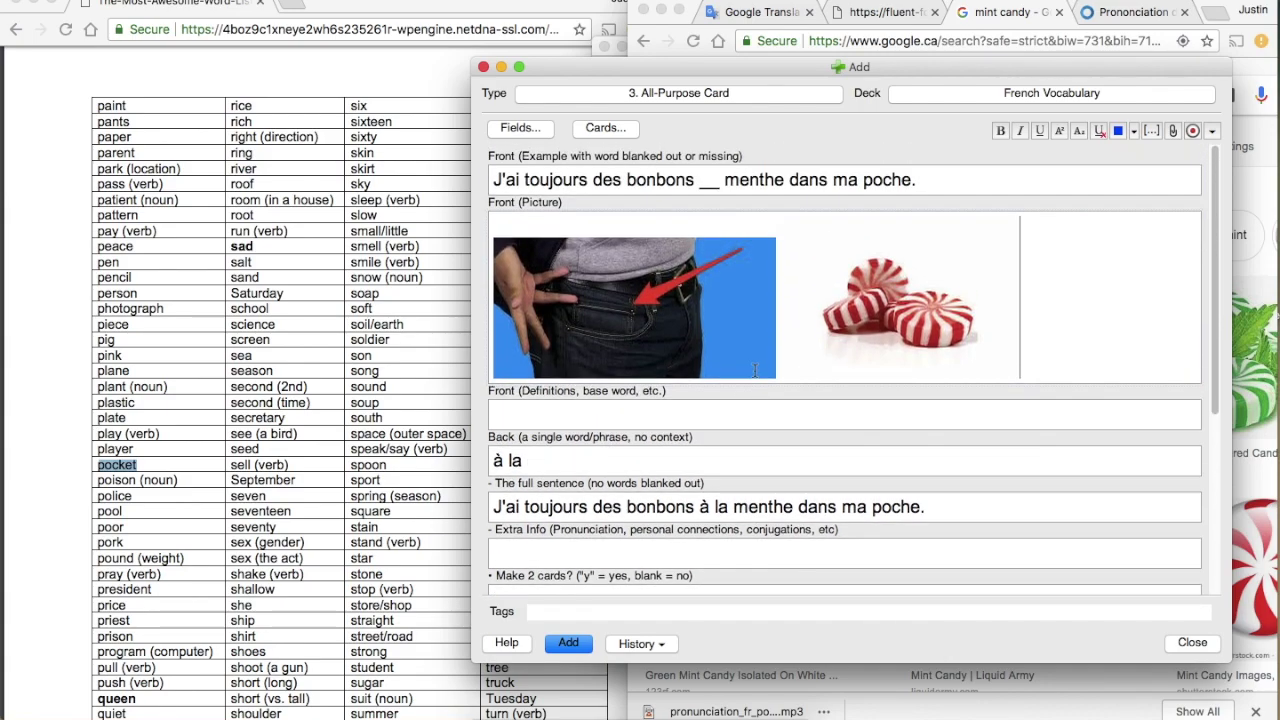
scroll(755, 370, "down", 3)
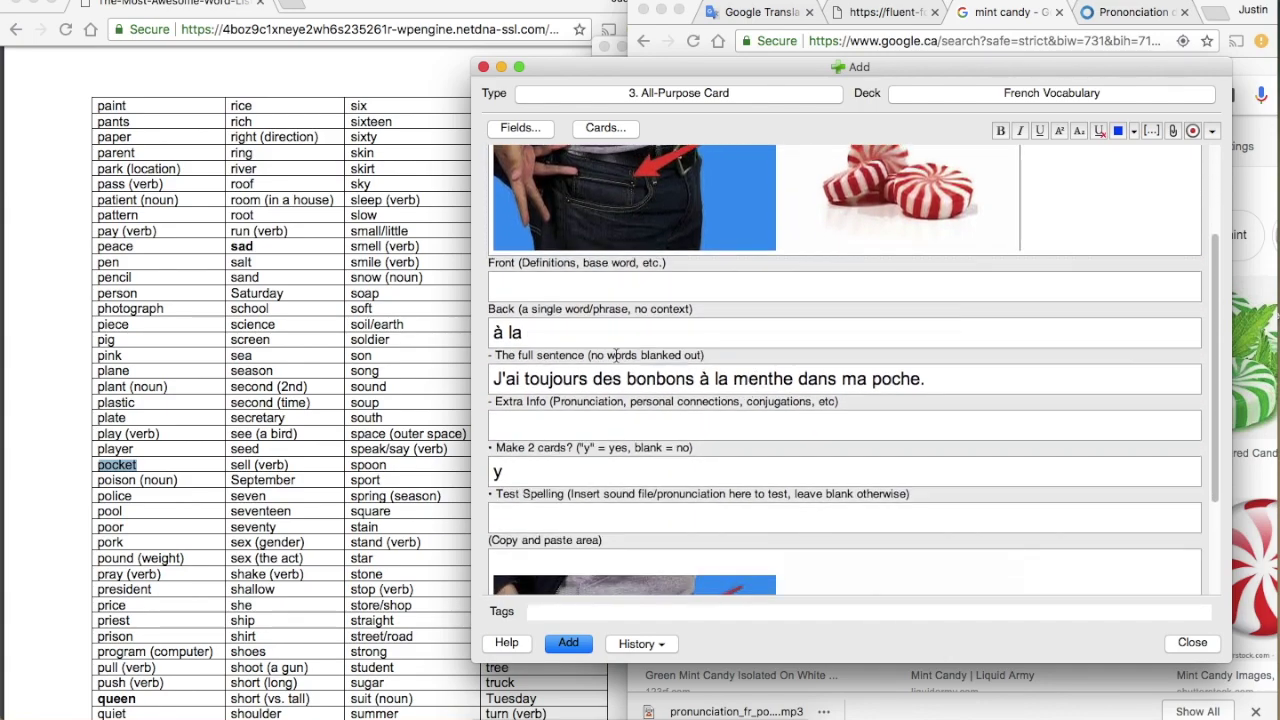
scroll(736, 379, "up", 3)
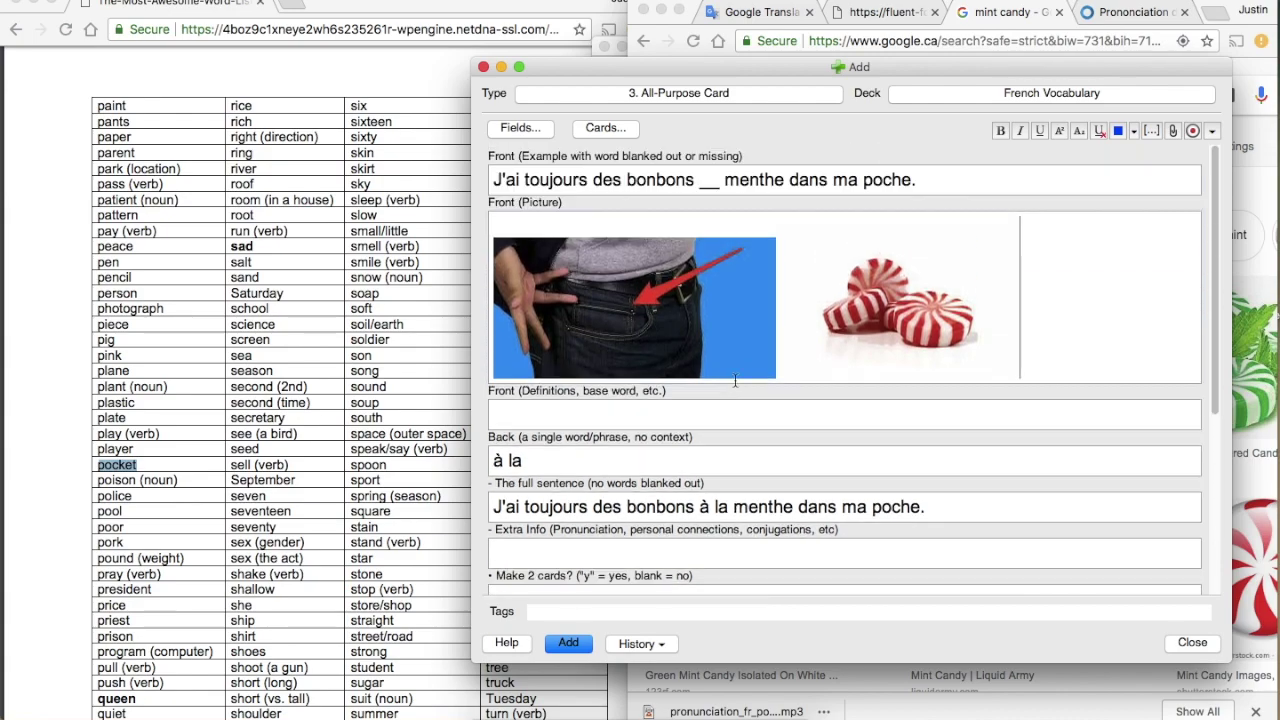
- Add the note, open its 'J'ai toujours des __ à la menthe' card from History, and preview it
left_click(568, 643)
left_click(641, 643)
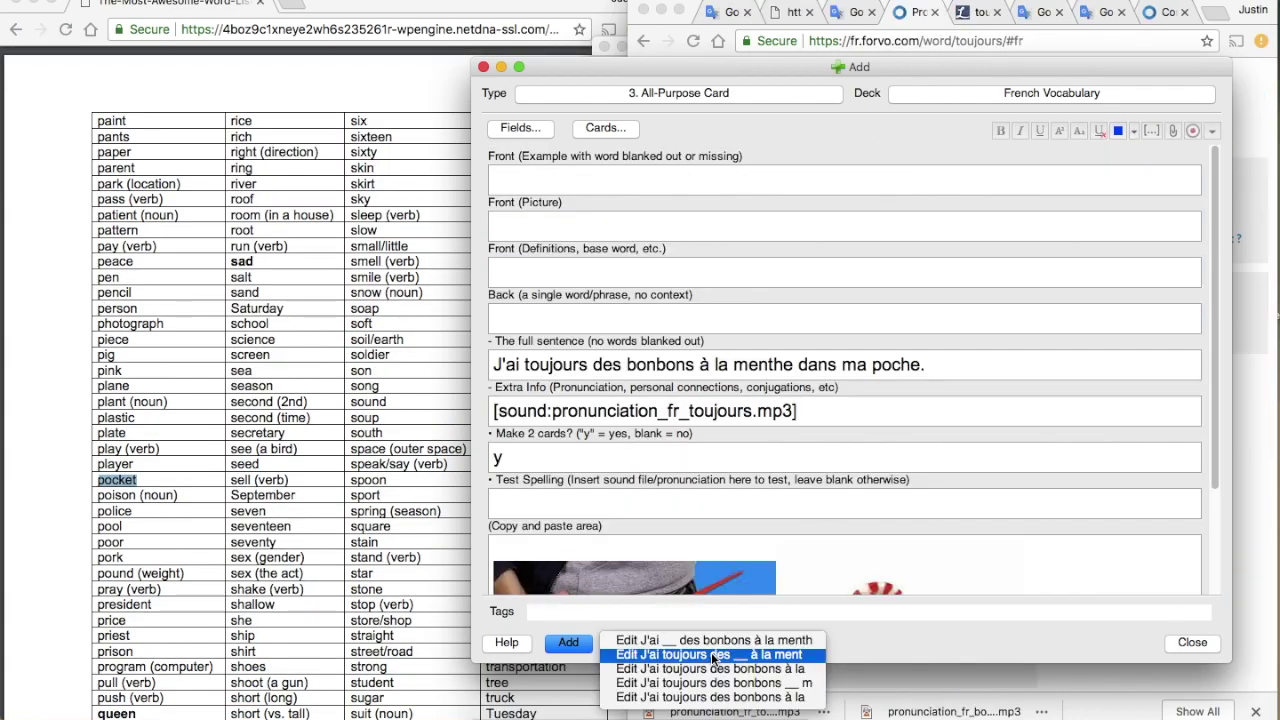
left_click(700, 711)
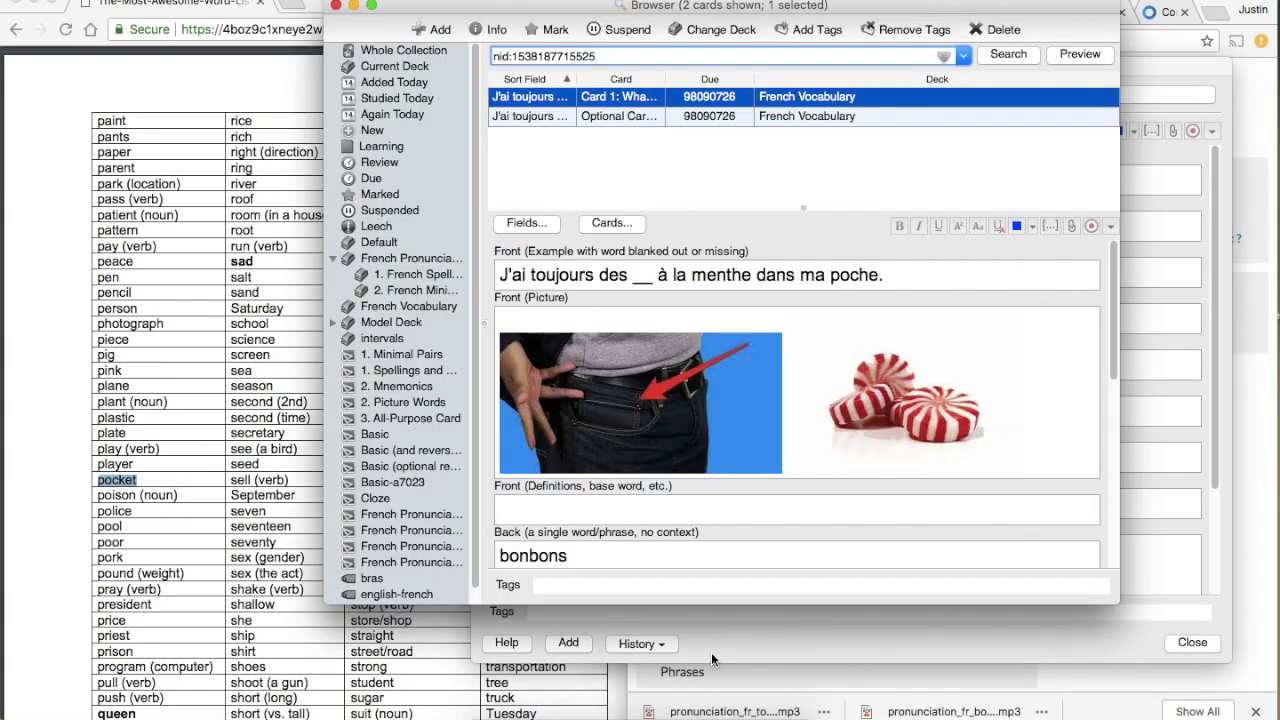
left_click(1092, 54)
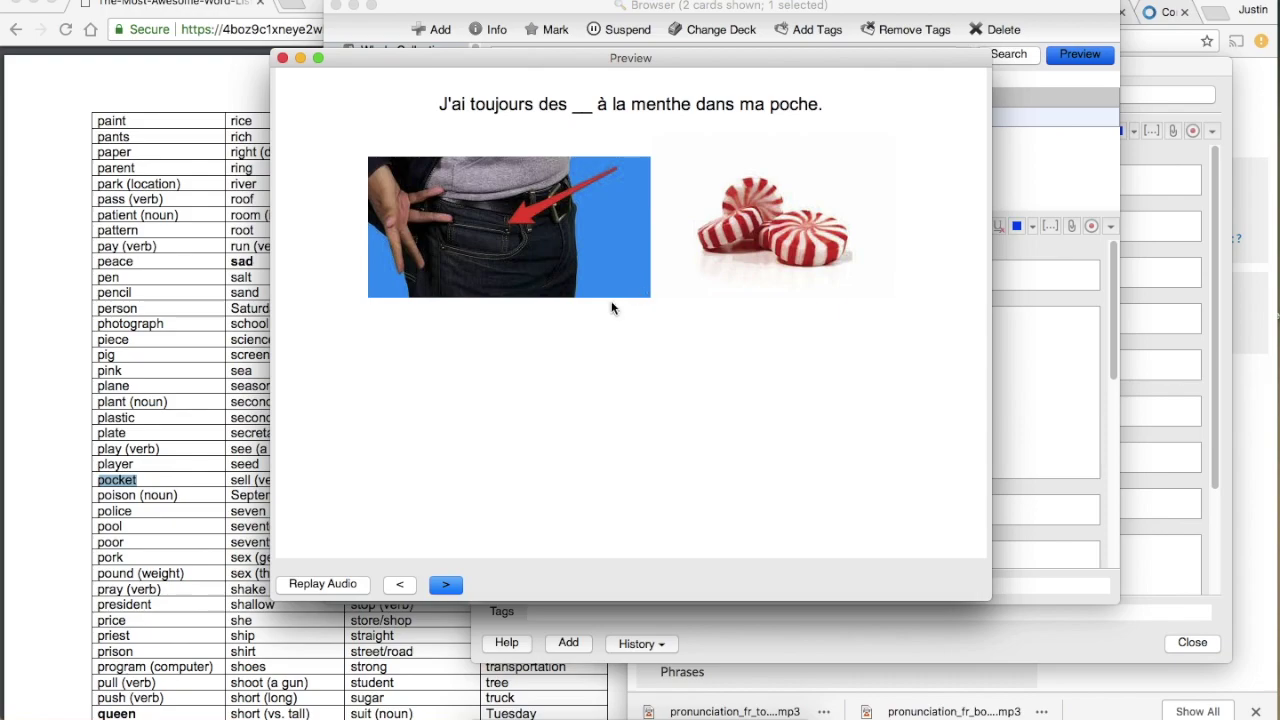
- Show the answer side with 'bonbons' and 'le bonbon', then close the preview
left_click(445, 585)
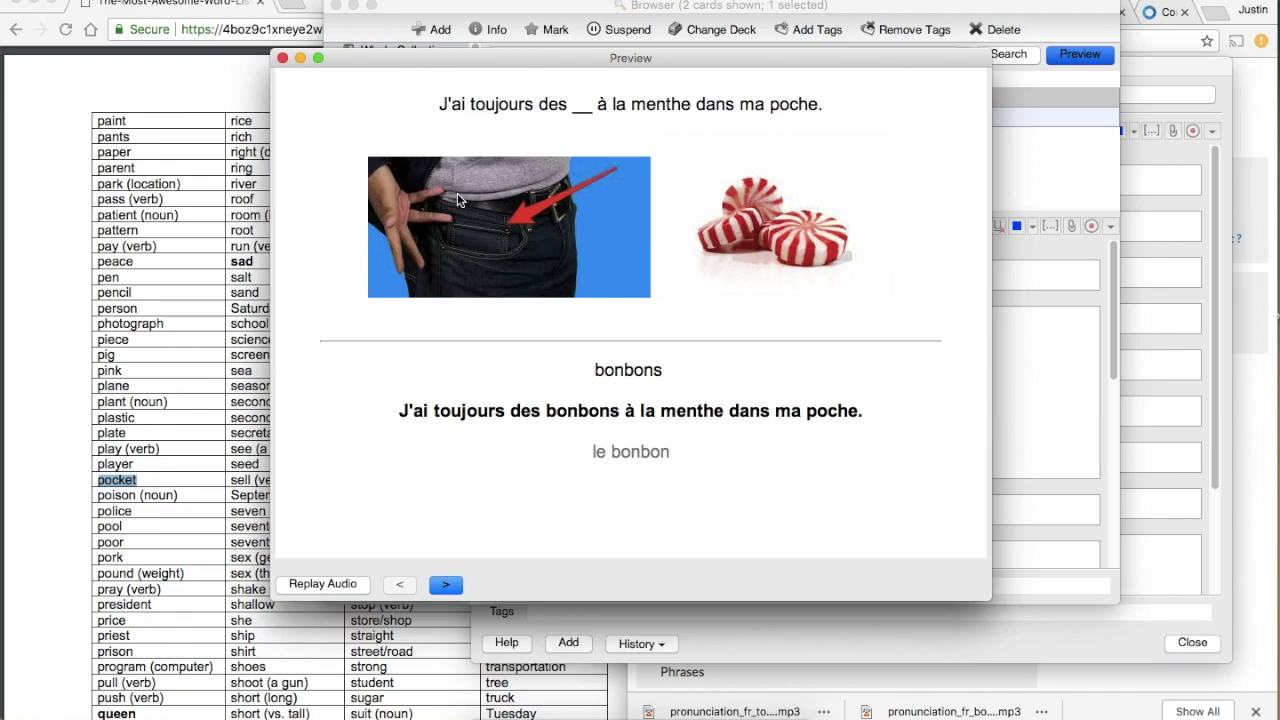
left_click(283, 58)
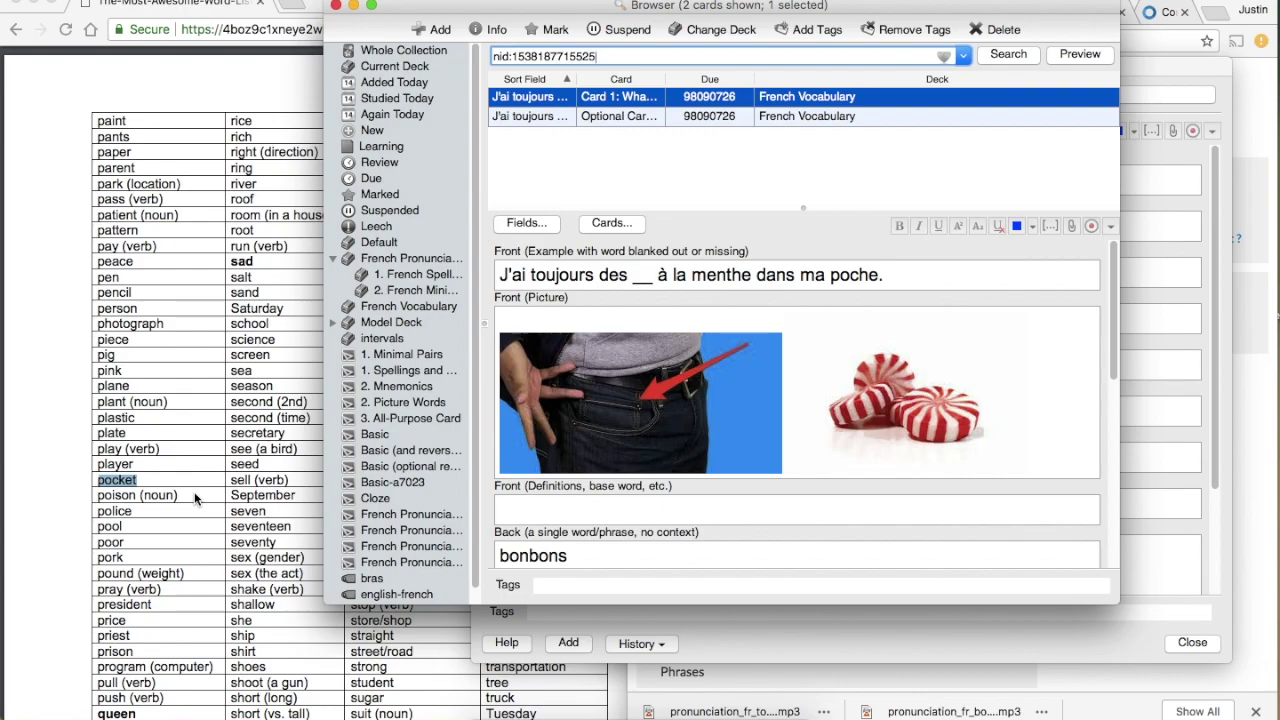
- Scroll the Chrome word list up to 'The 625: In Alphabetical Order', then return to the Browser
left_click(195, 497)
scroll(338, 430, "up", 15)
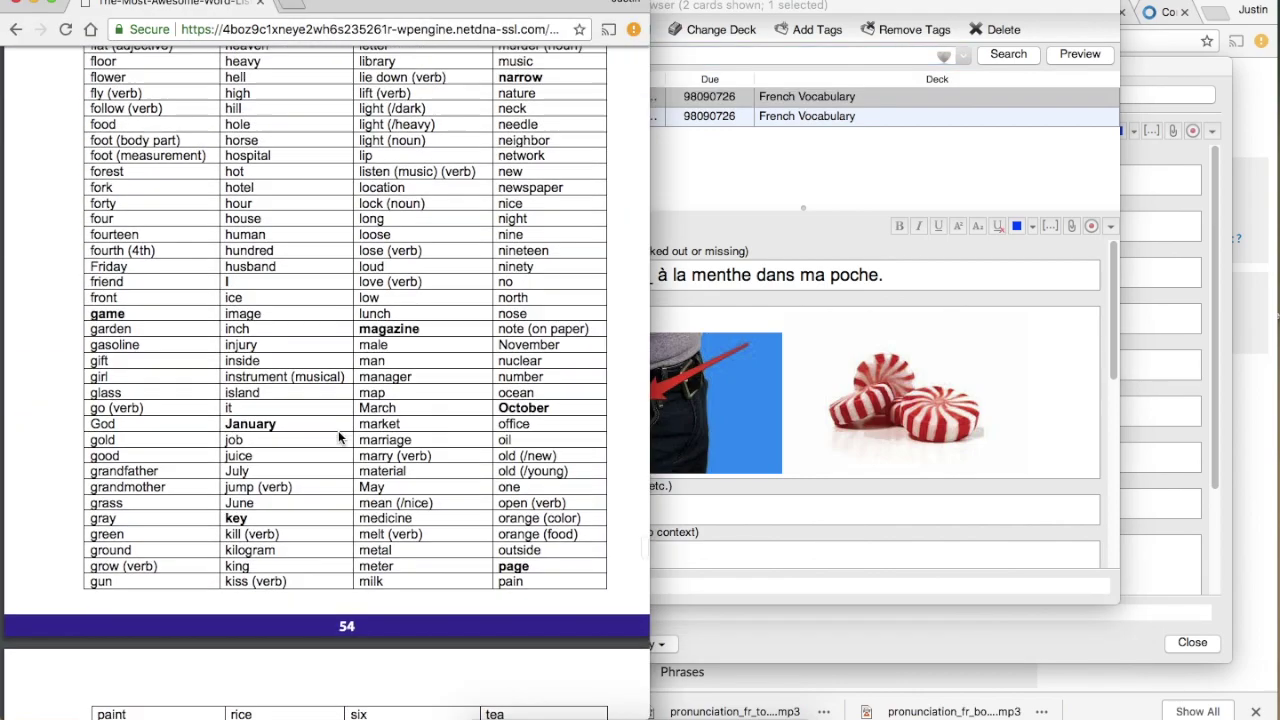
scroll(338, 430, "up", 5)
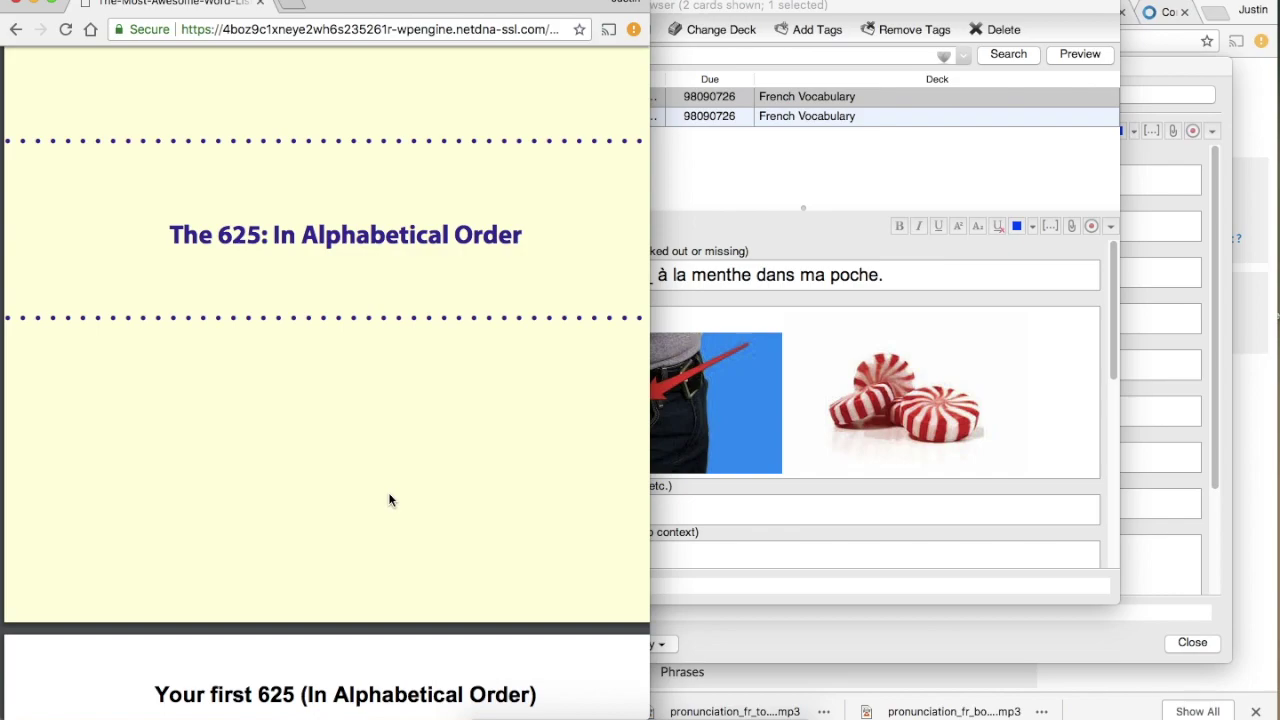
scroll(388, 492, "down", 6)
scroll(388, 492, "up", 4)
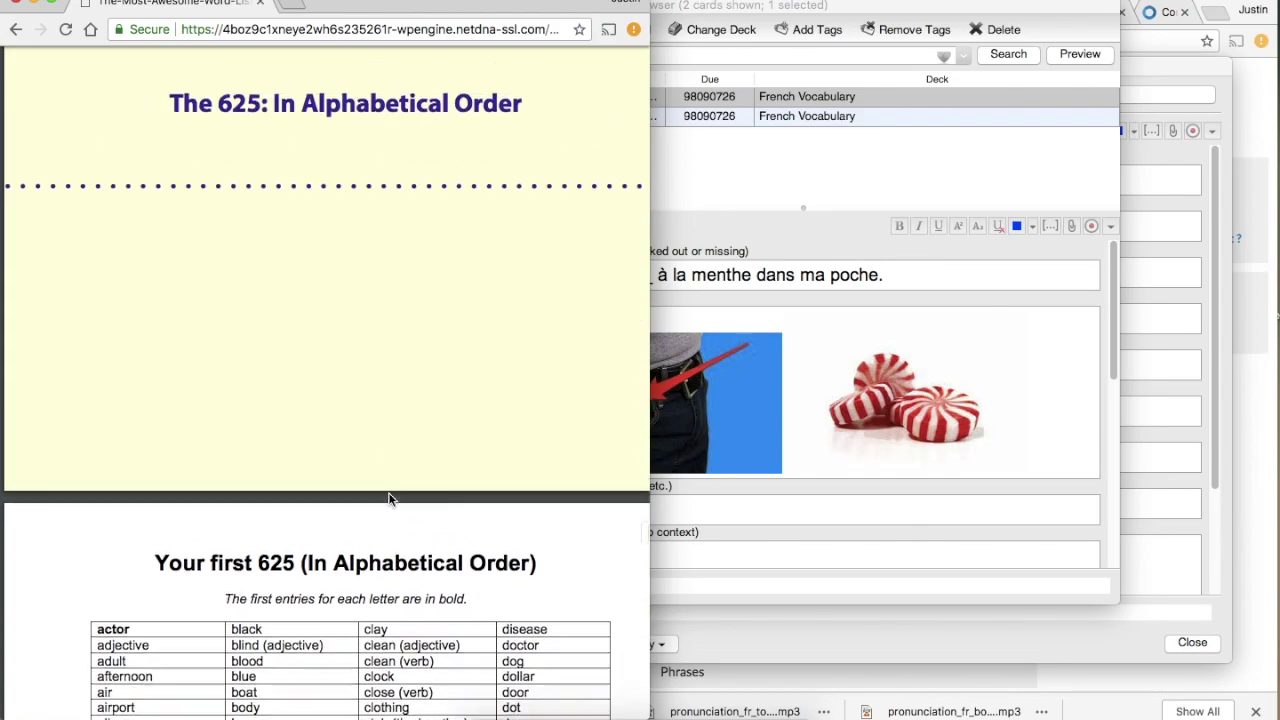
scroll(390, 500, "up", 2)
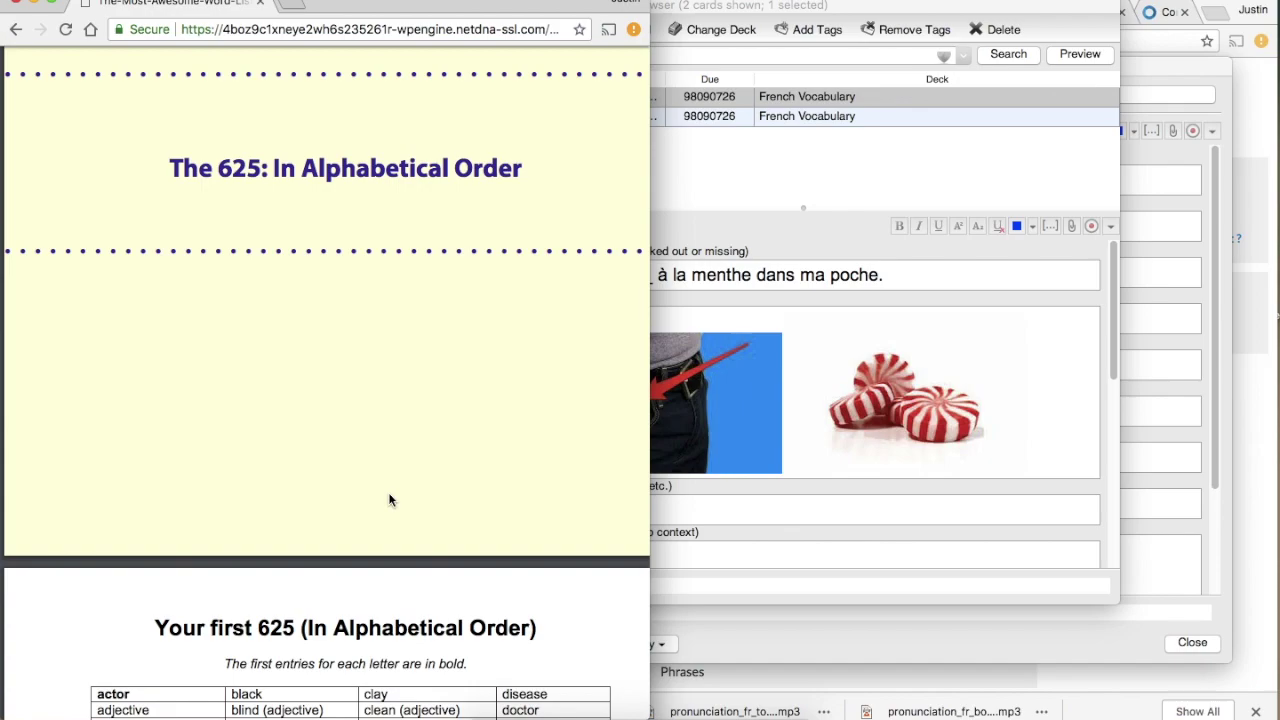
left_click(776, 505)
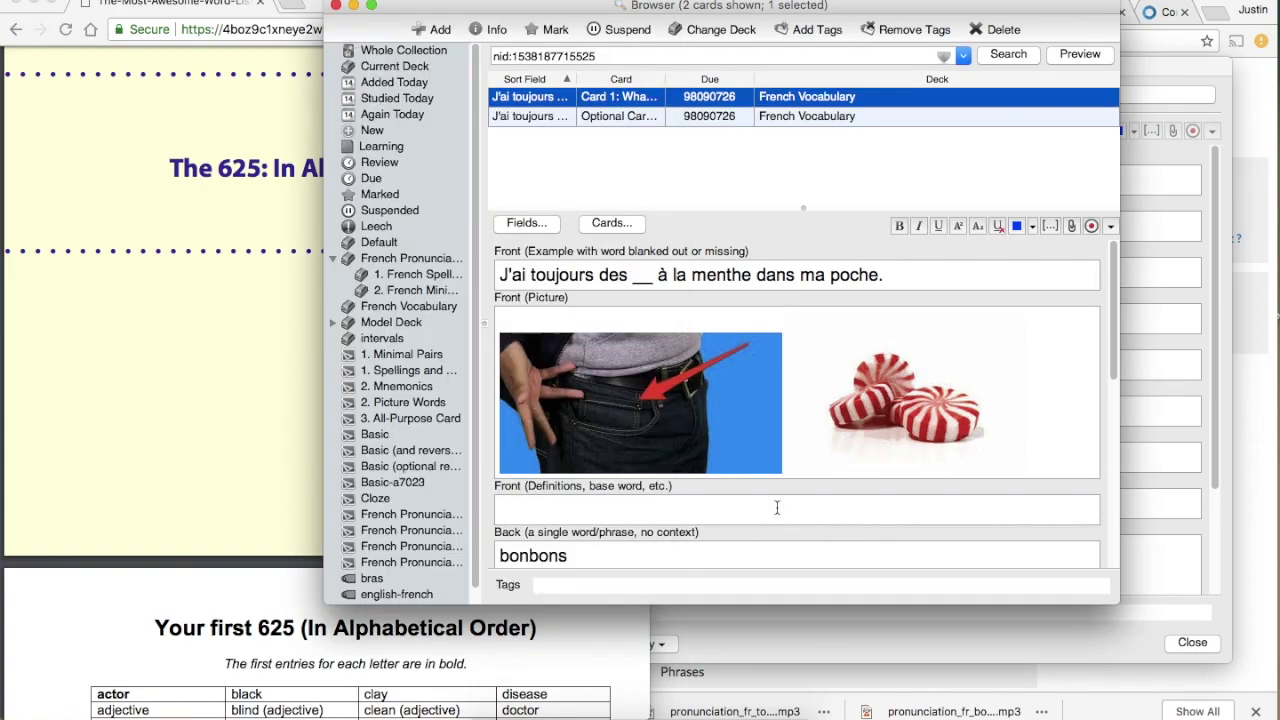